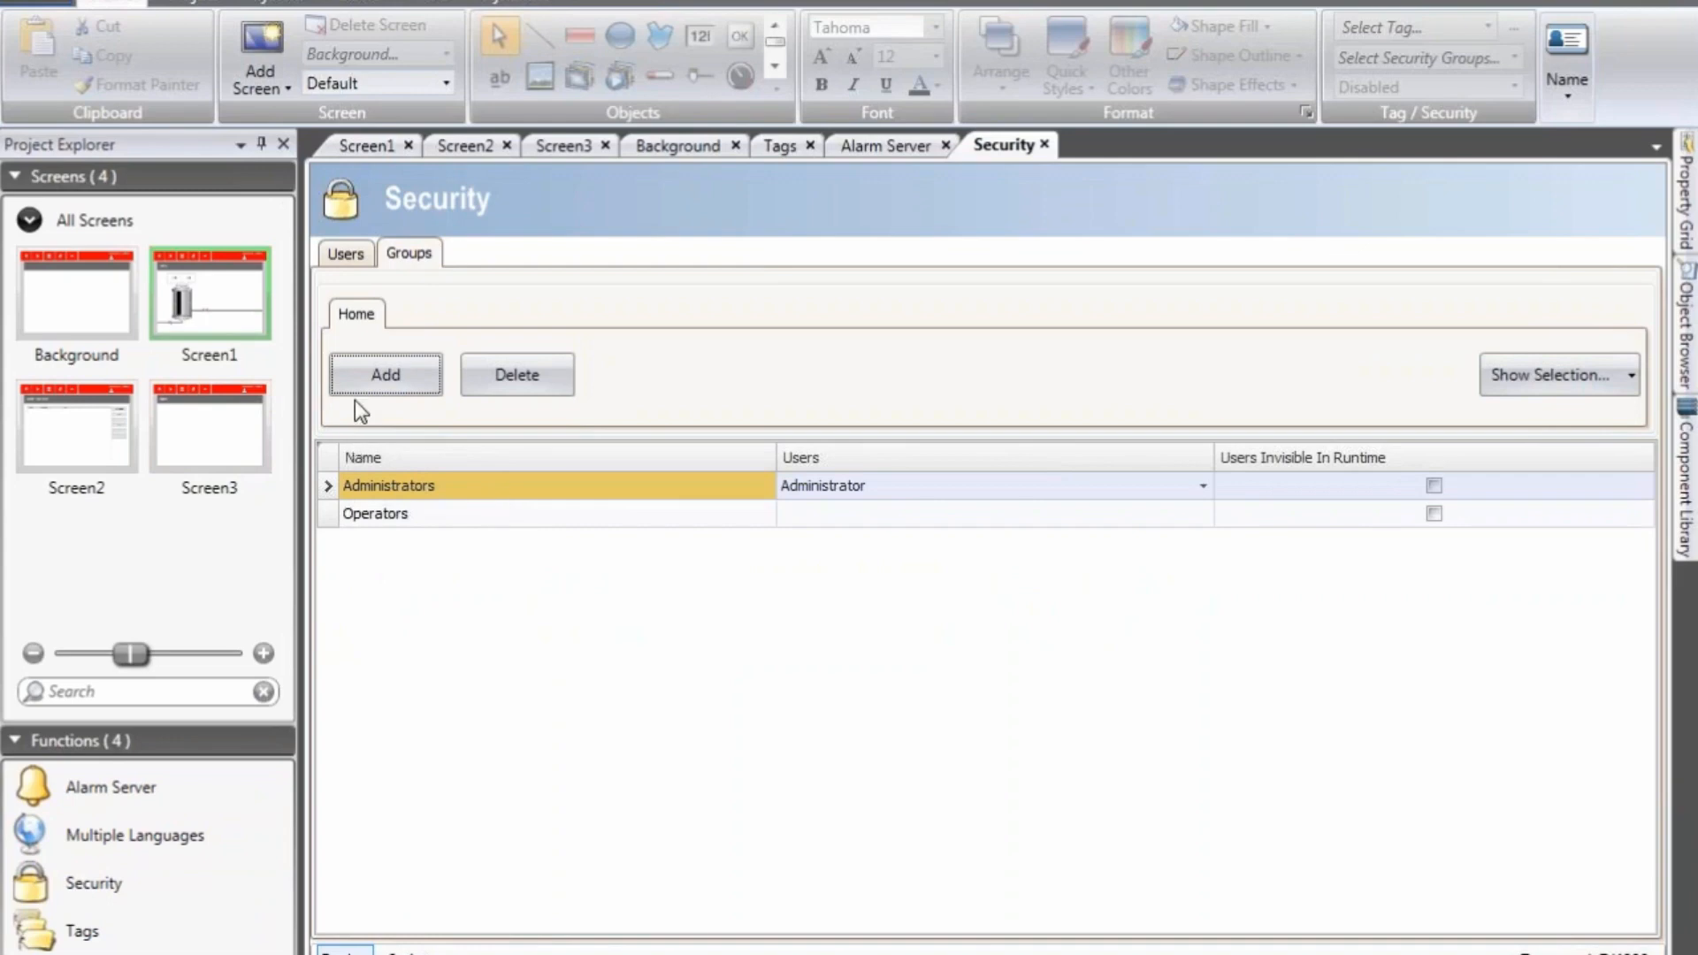
Step: Add a new security group and name it Service
click(383, 371)
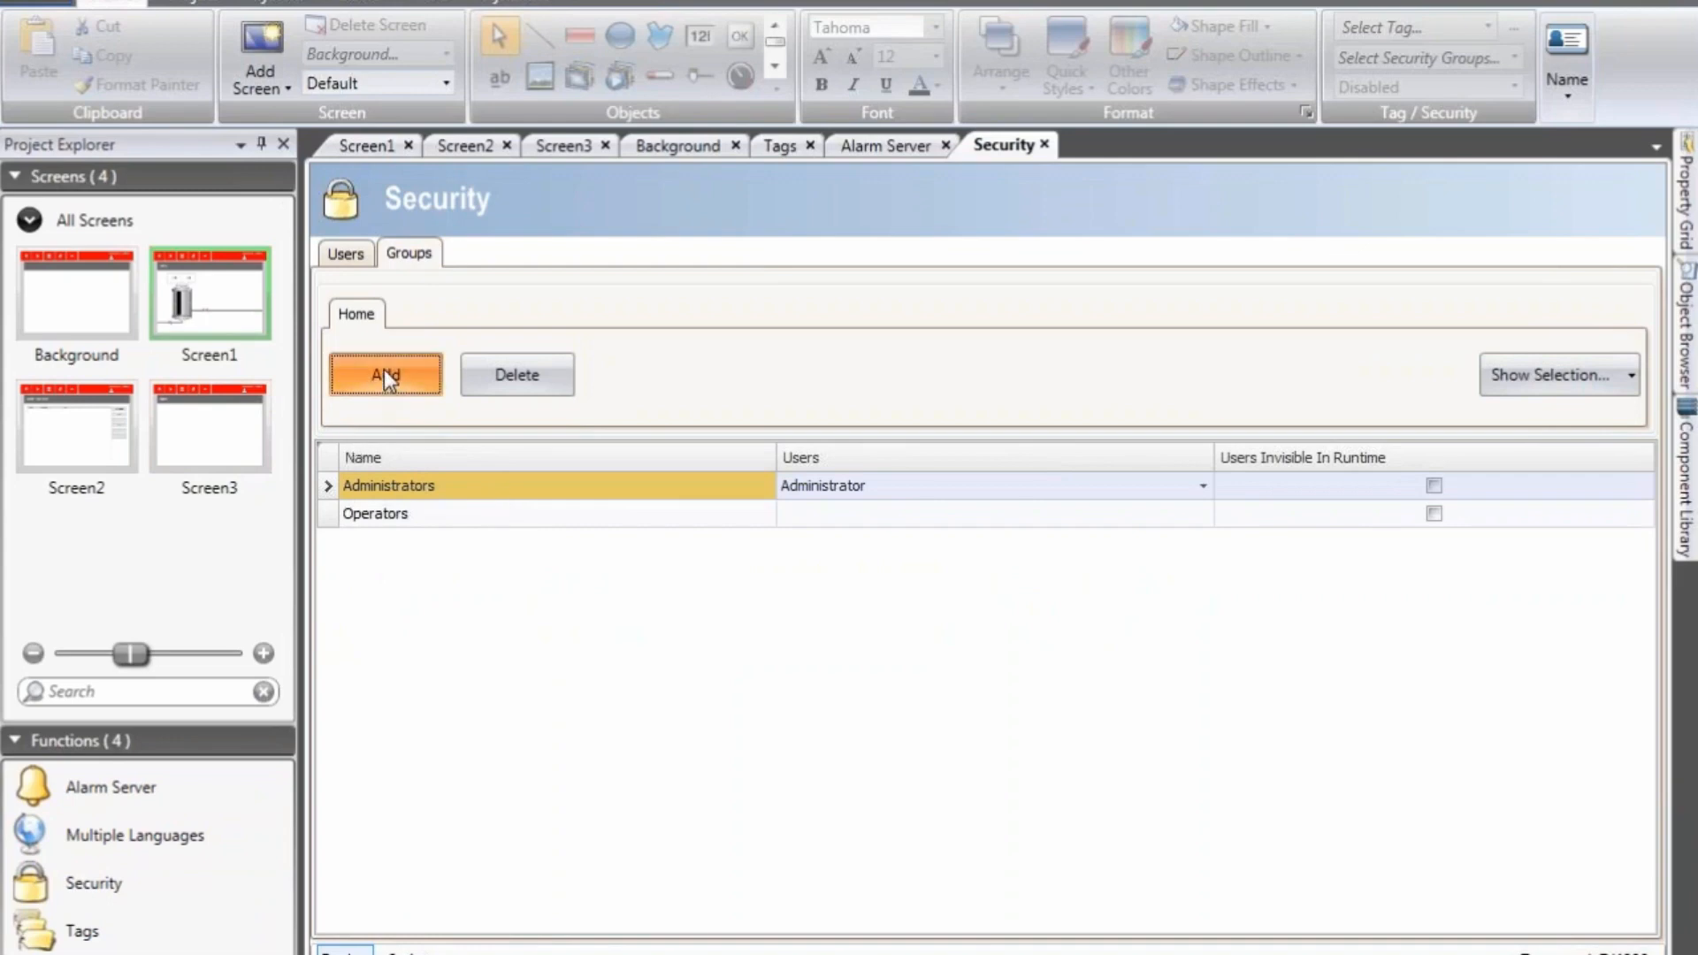
double_click(426, 542)
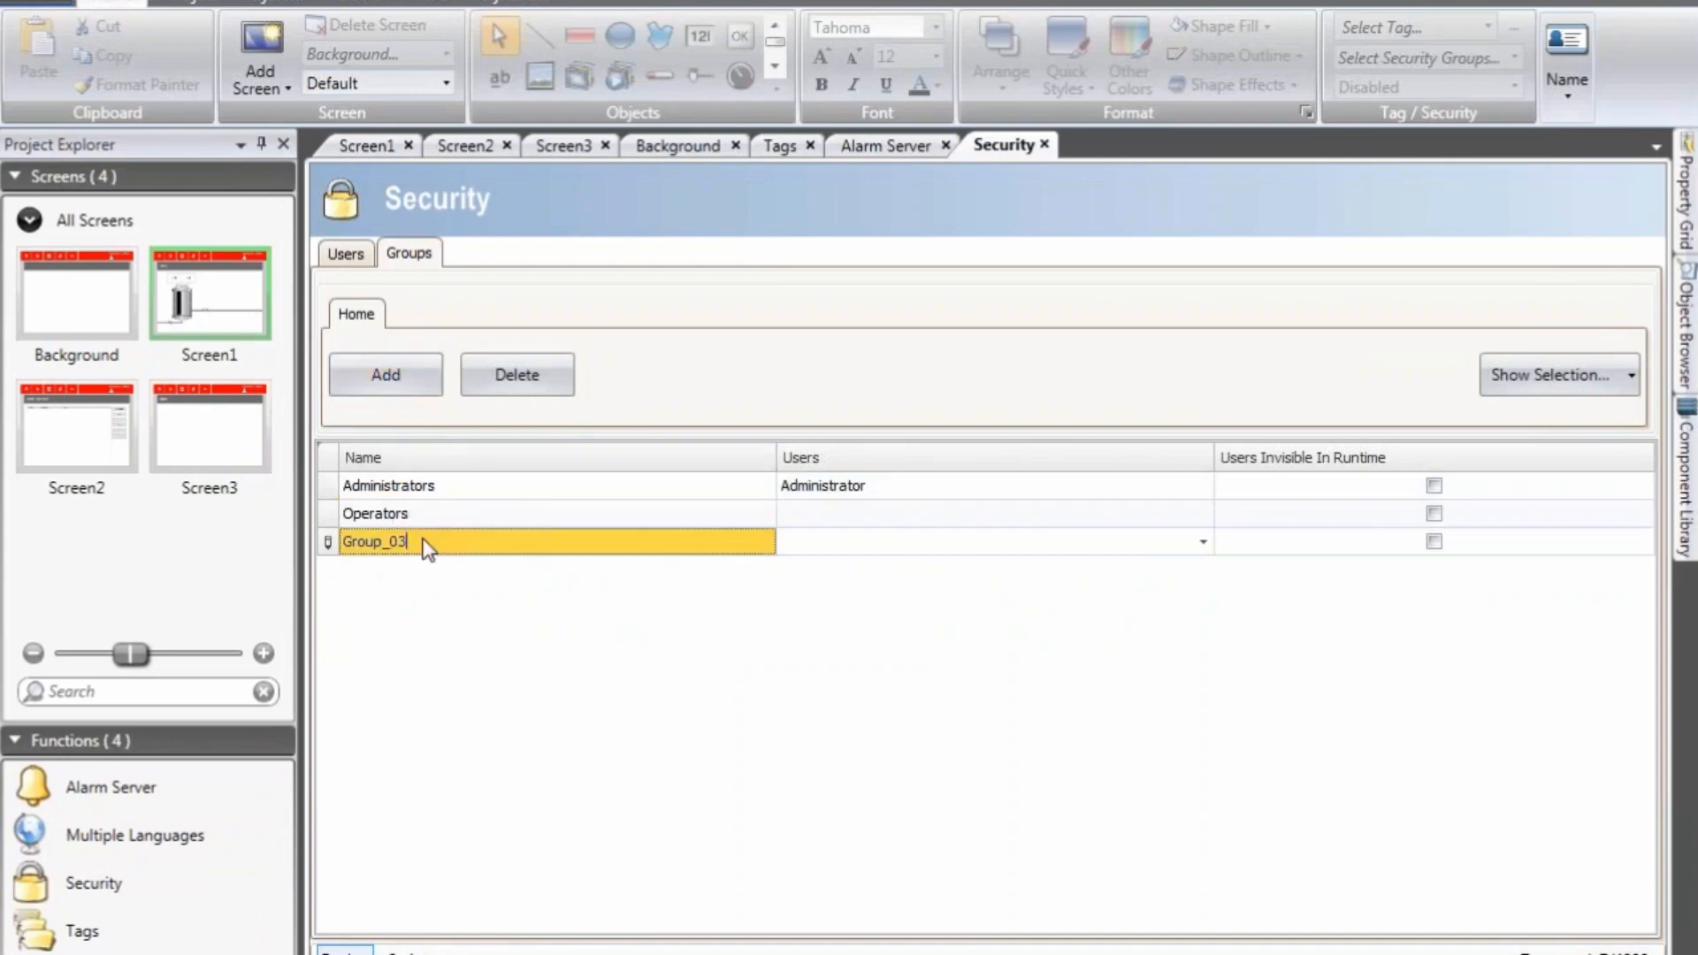
text(Service)
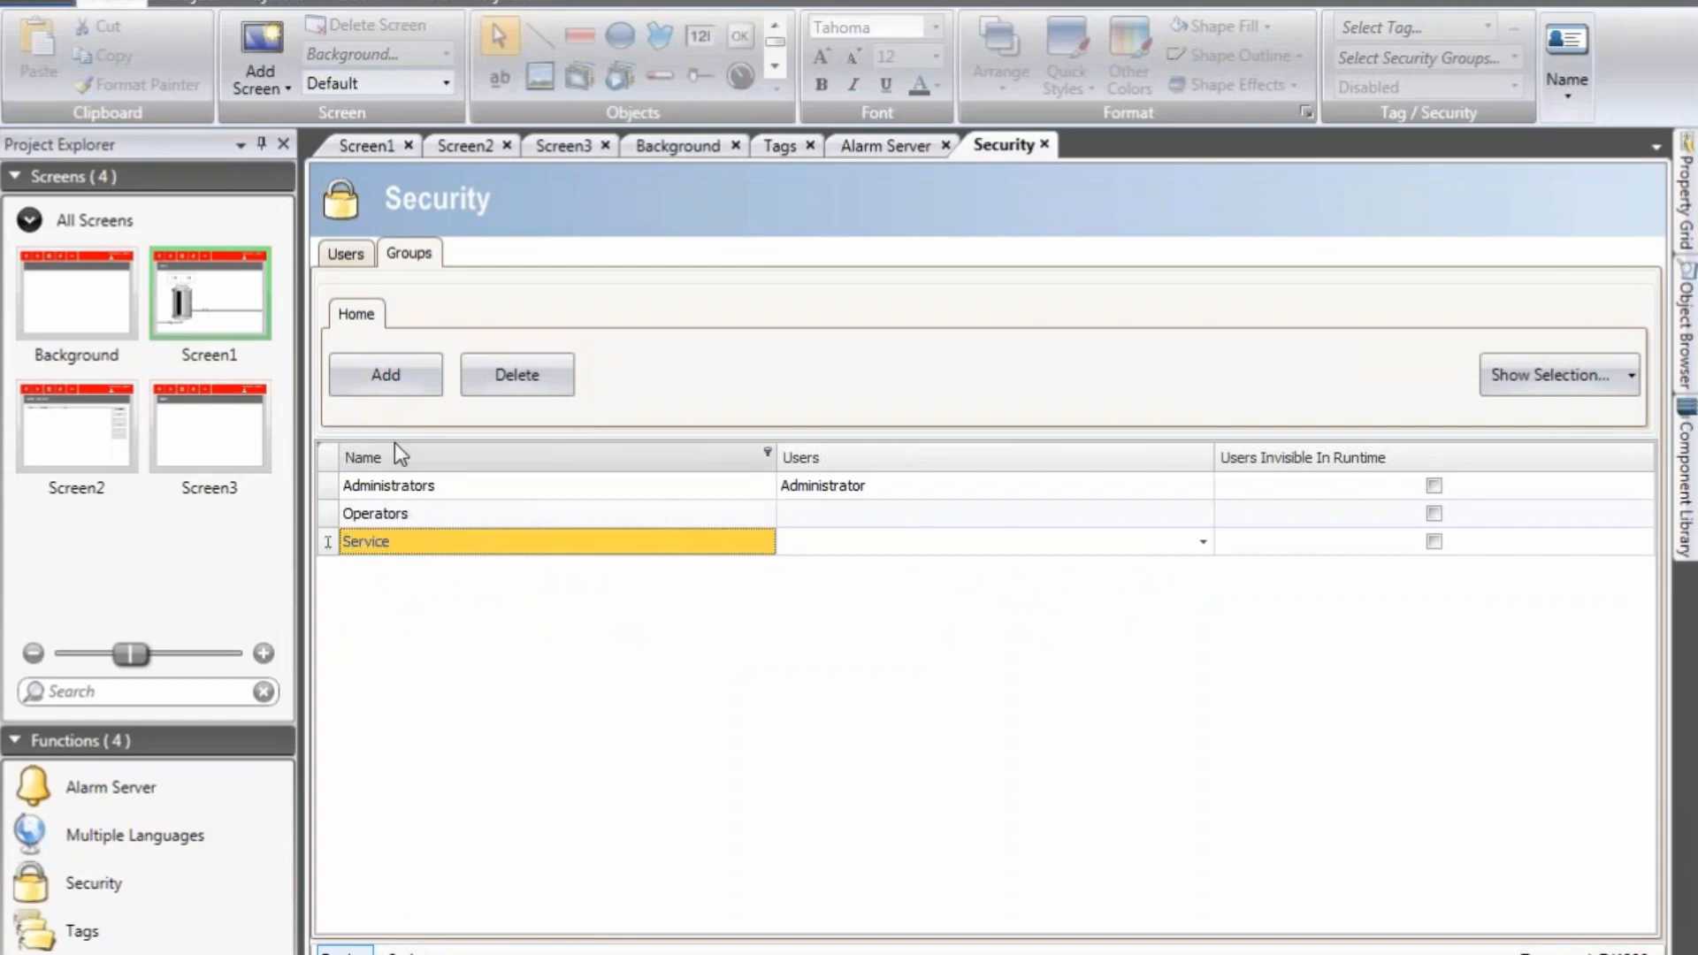
Step: Add a user below Administrator, enter the username and account password, and assign the user to the Operators group
click(358, 265)
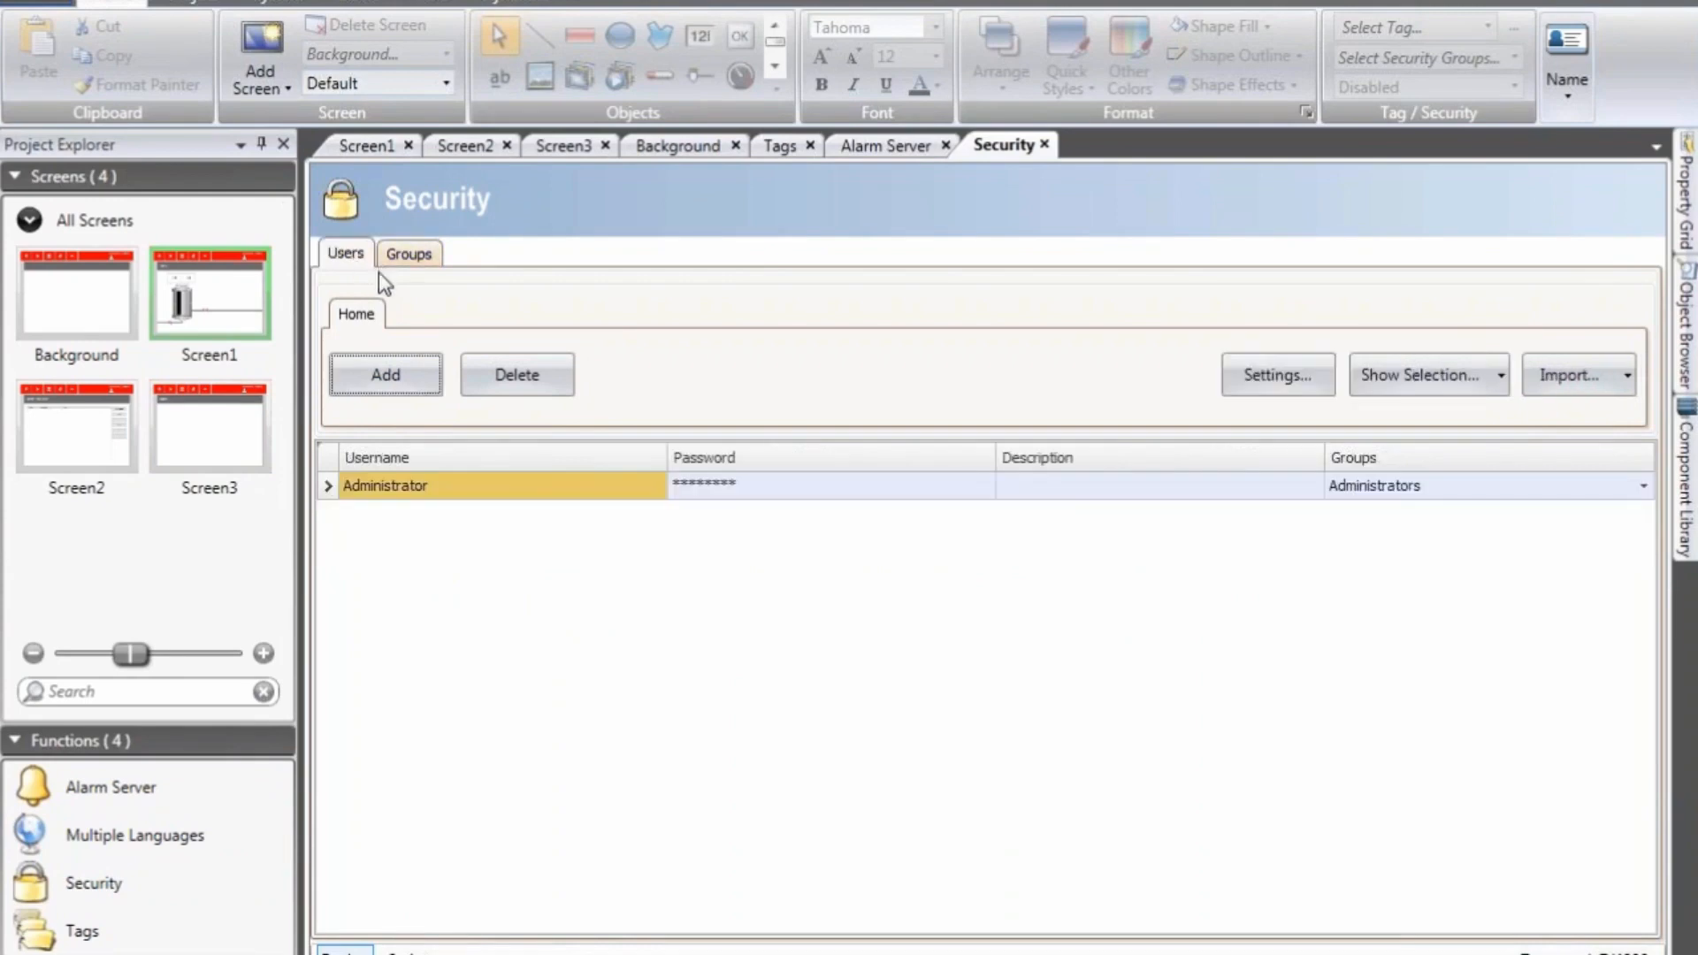
click(417, 377)
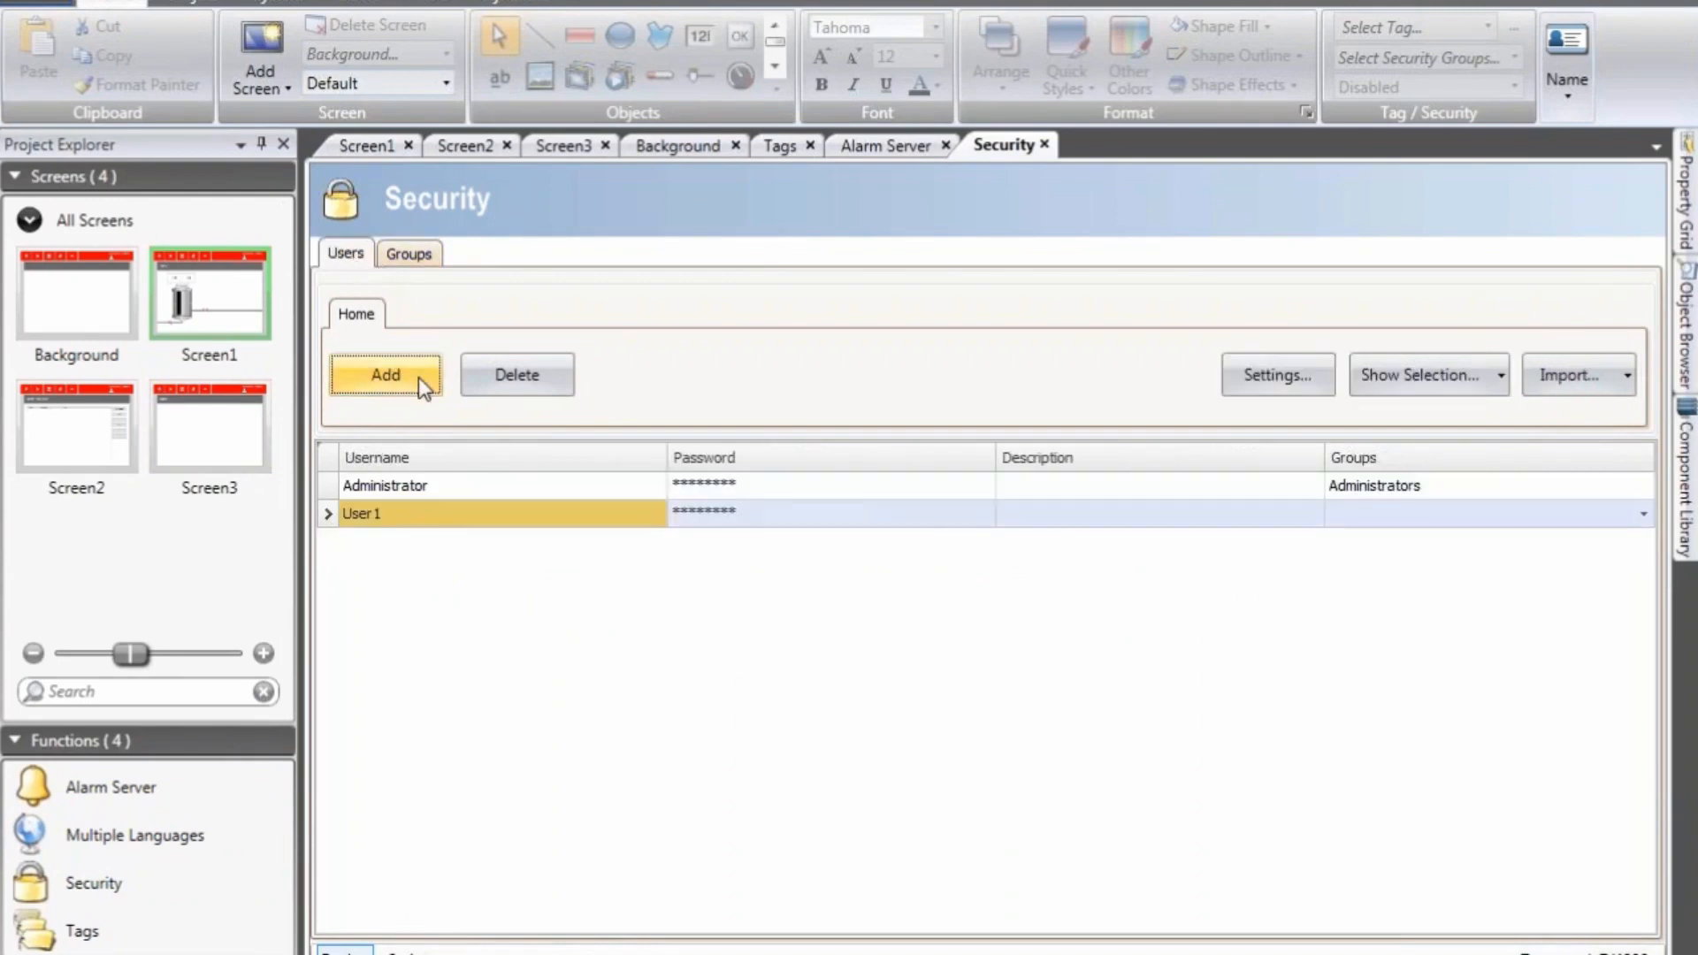
double_click(436, 509)
text(Patrik)
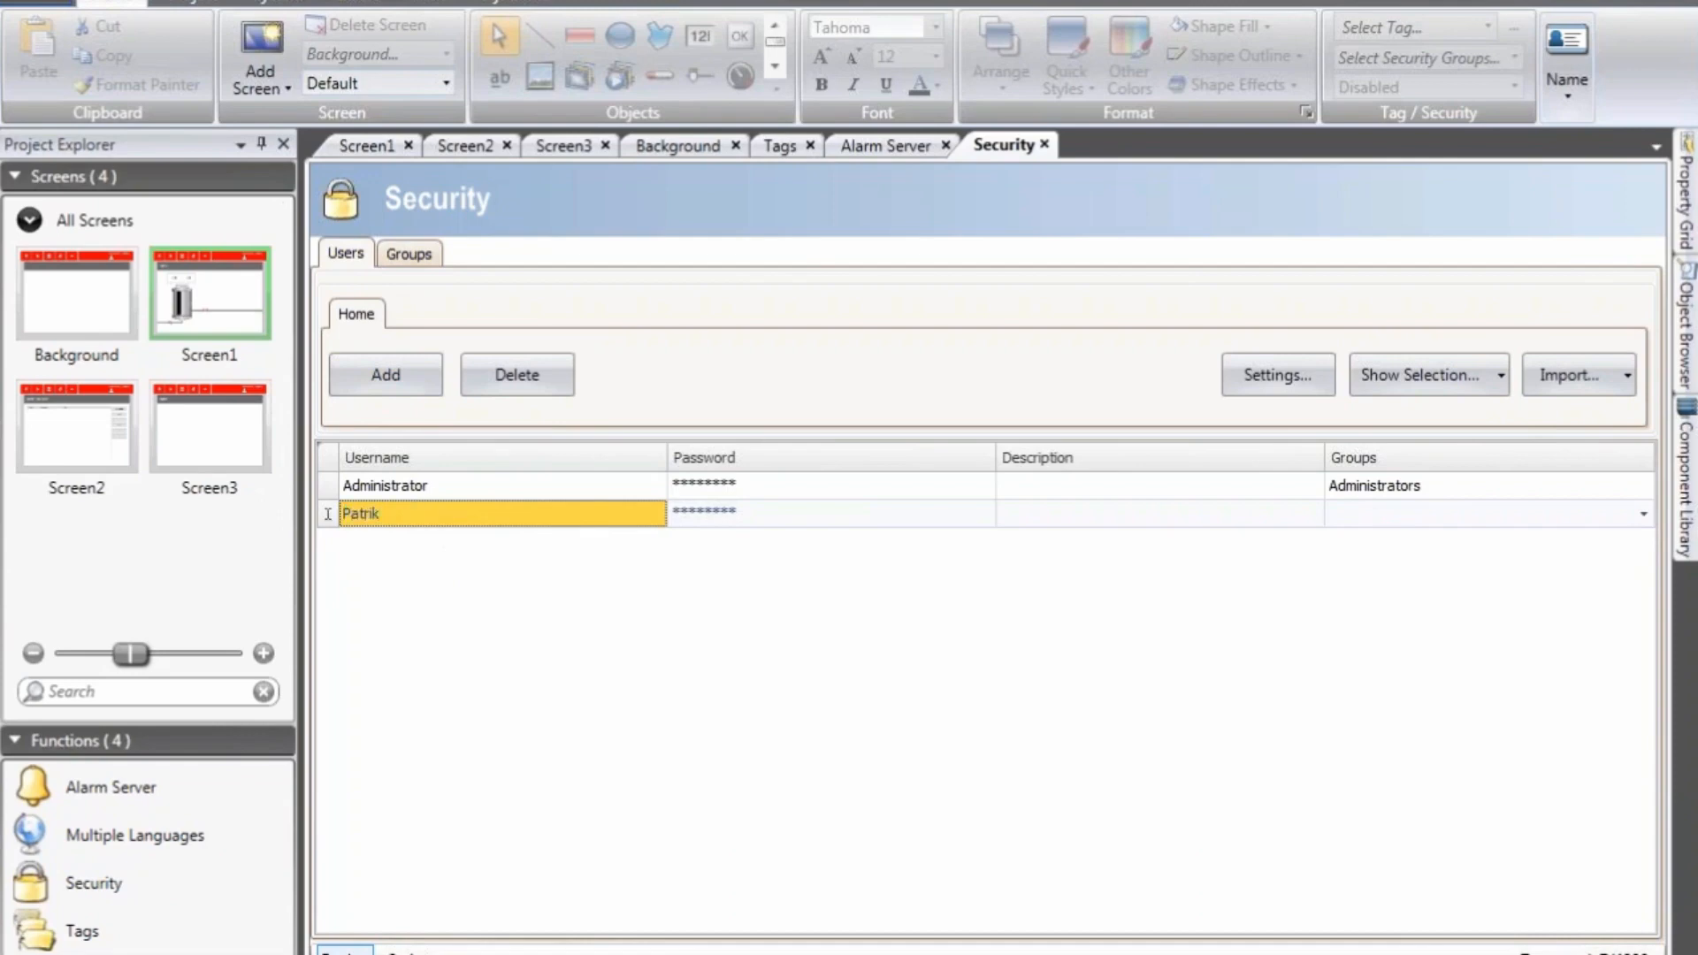
key(Tab)
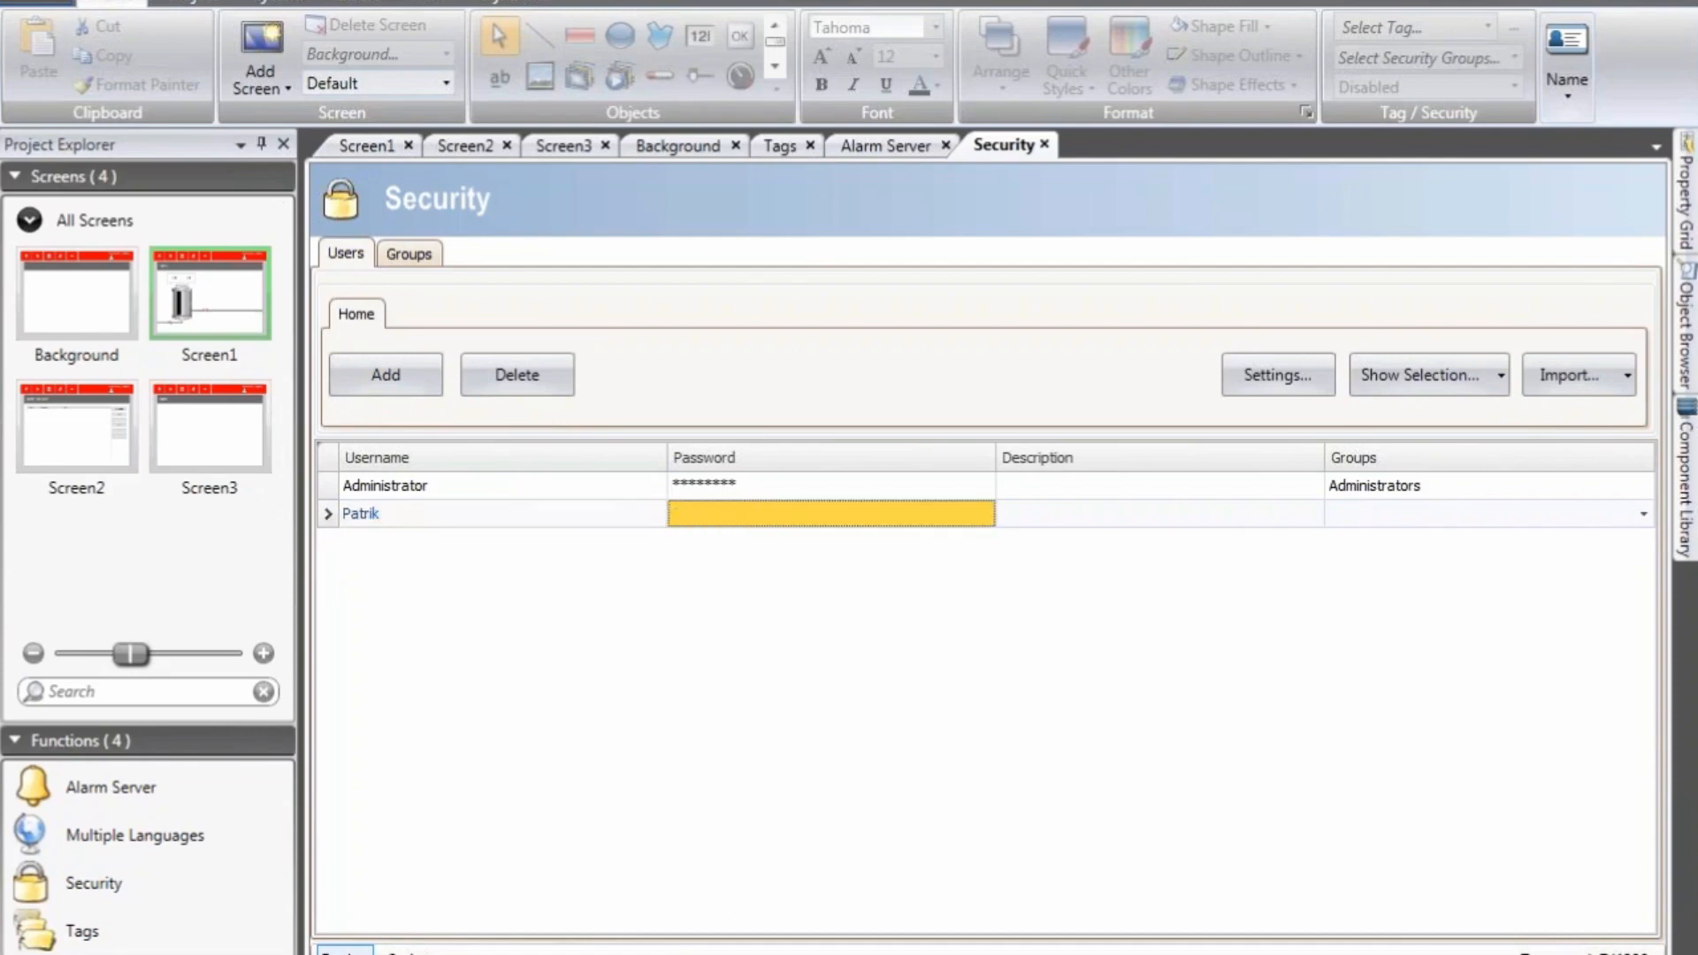
click(1395, 517)
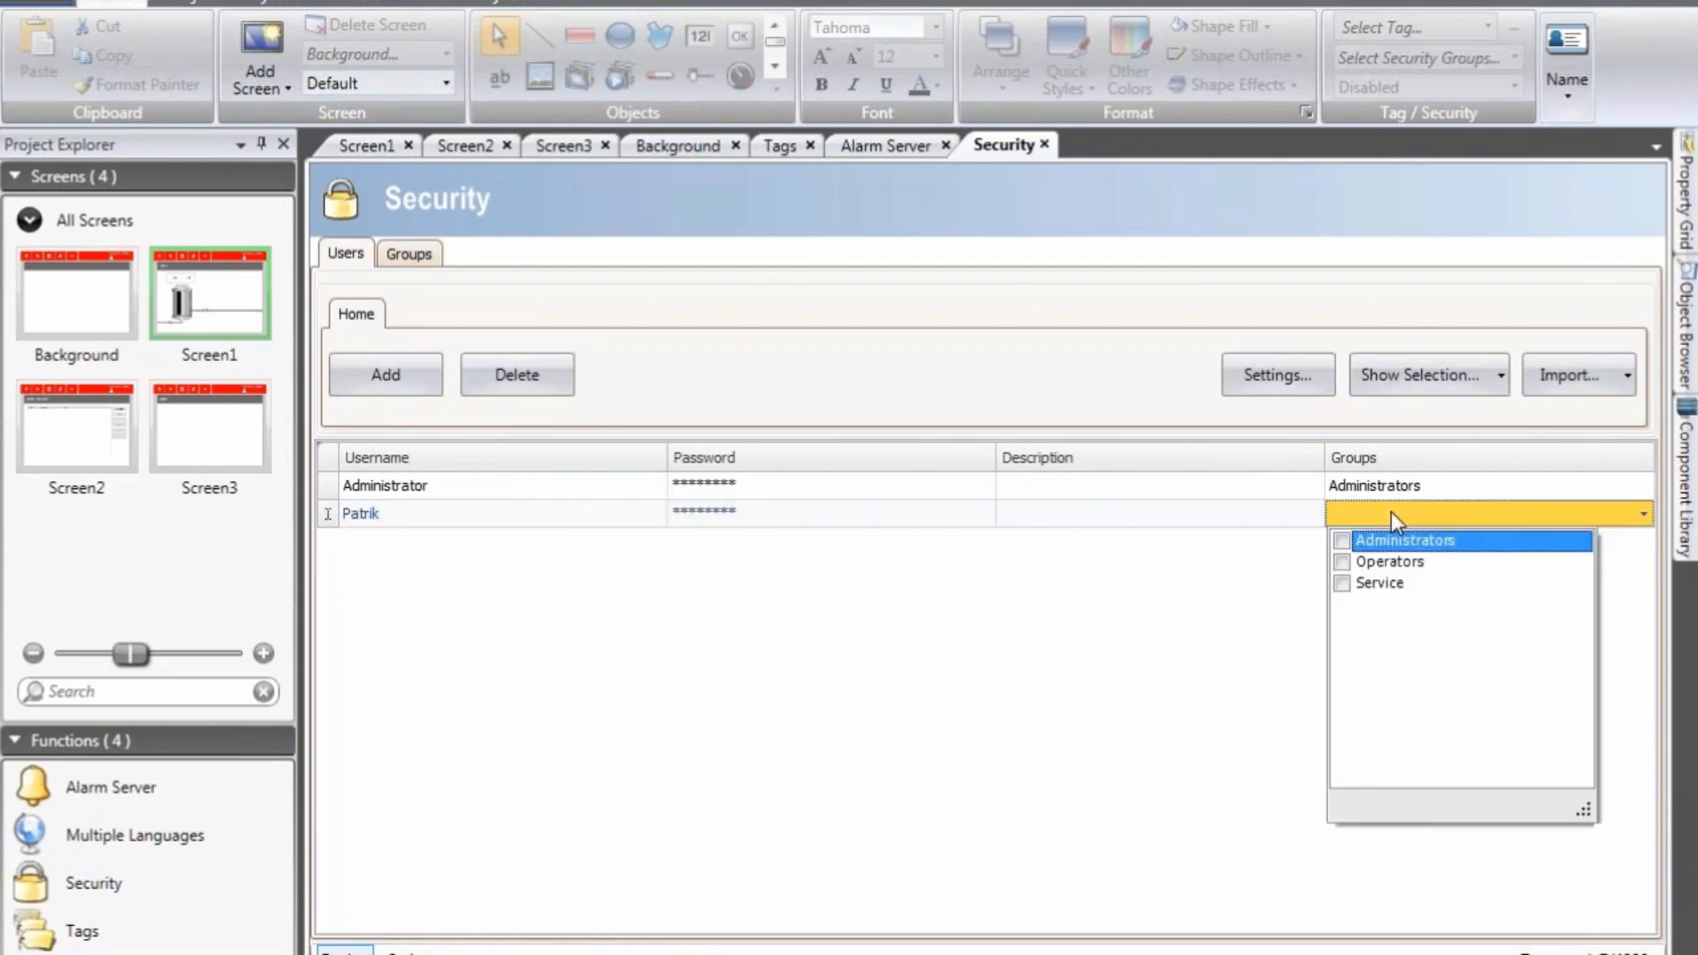
click(1379, 559)
click(1198, 626)
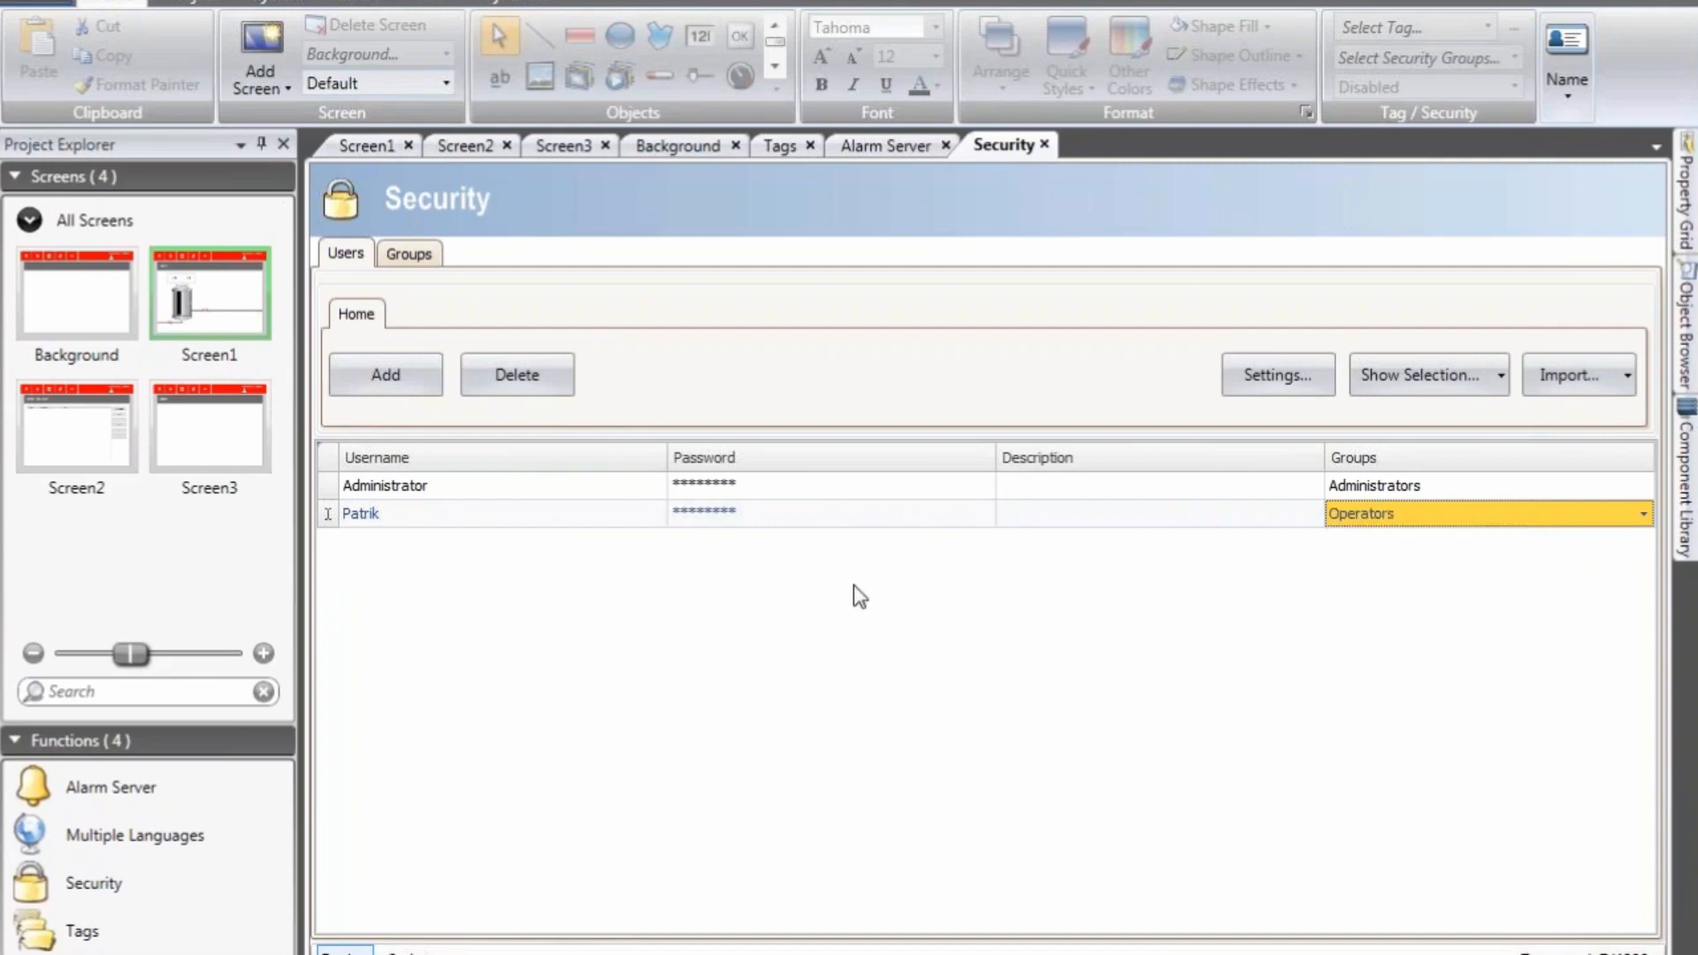
Step: Add another user, enter the username and account password, and assign the user to the Service group
click(376, 371)
click(408, 539)
double_click(407, 536)
text(Rickard)
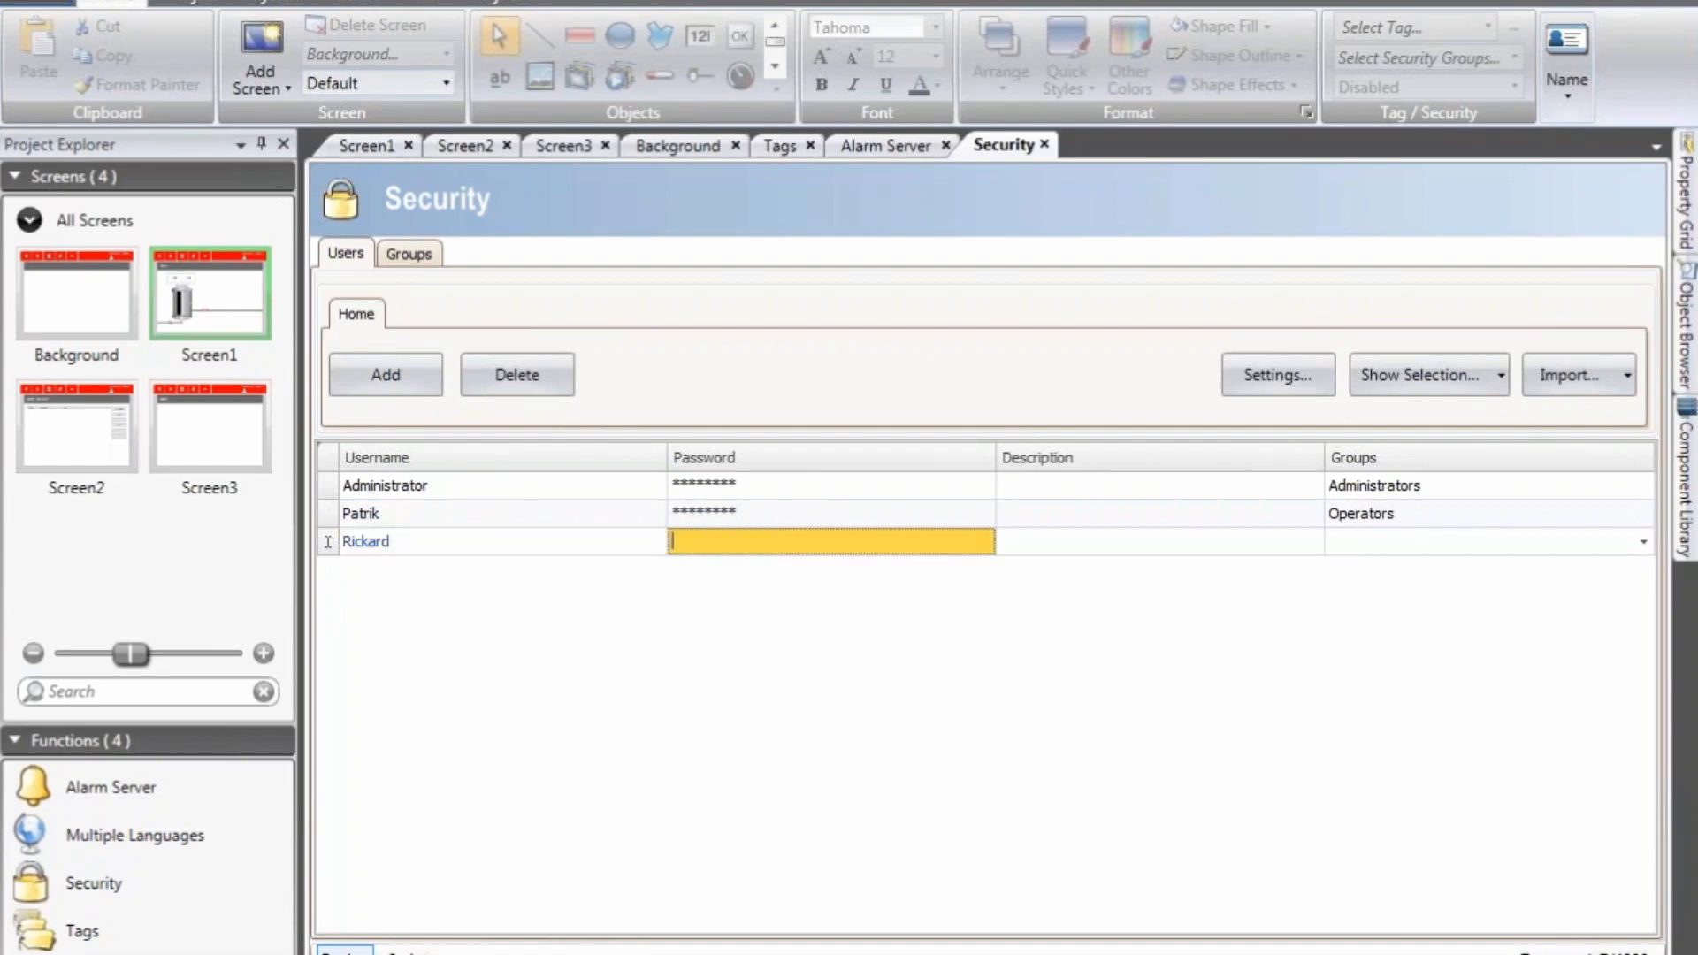
click(739, 536)
key(Tab)
click(1362, 537)
click(1366, 611)
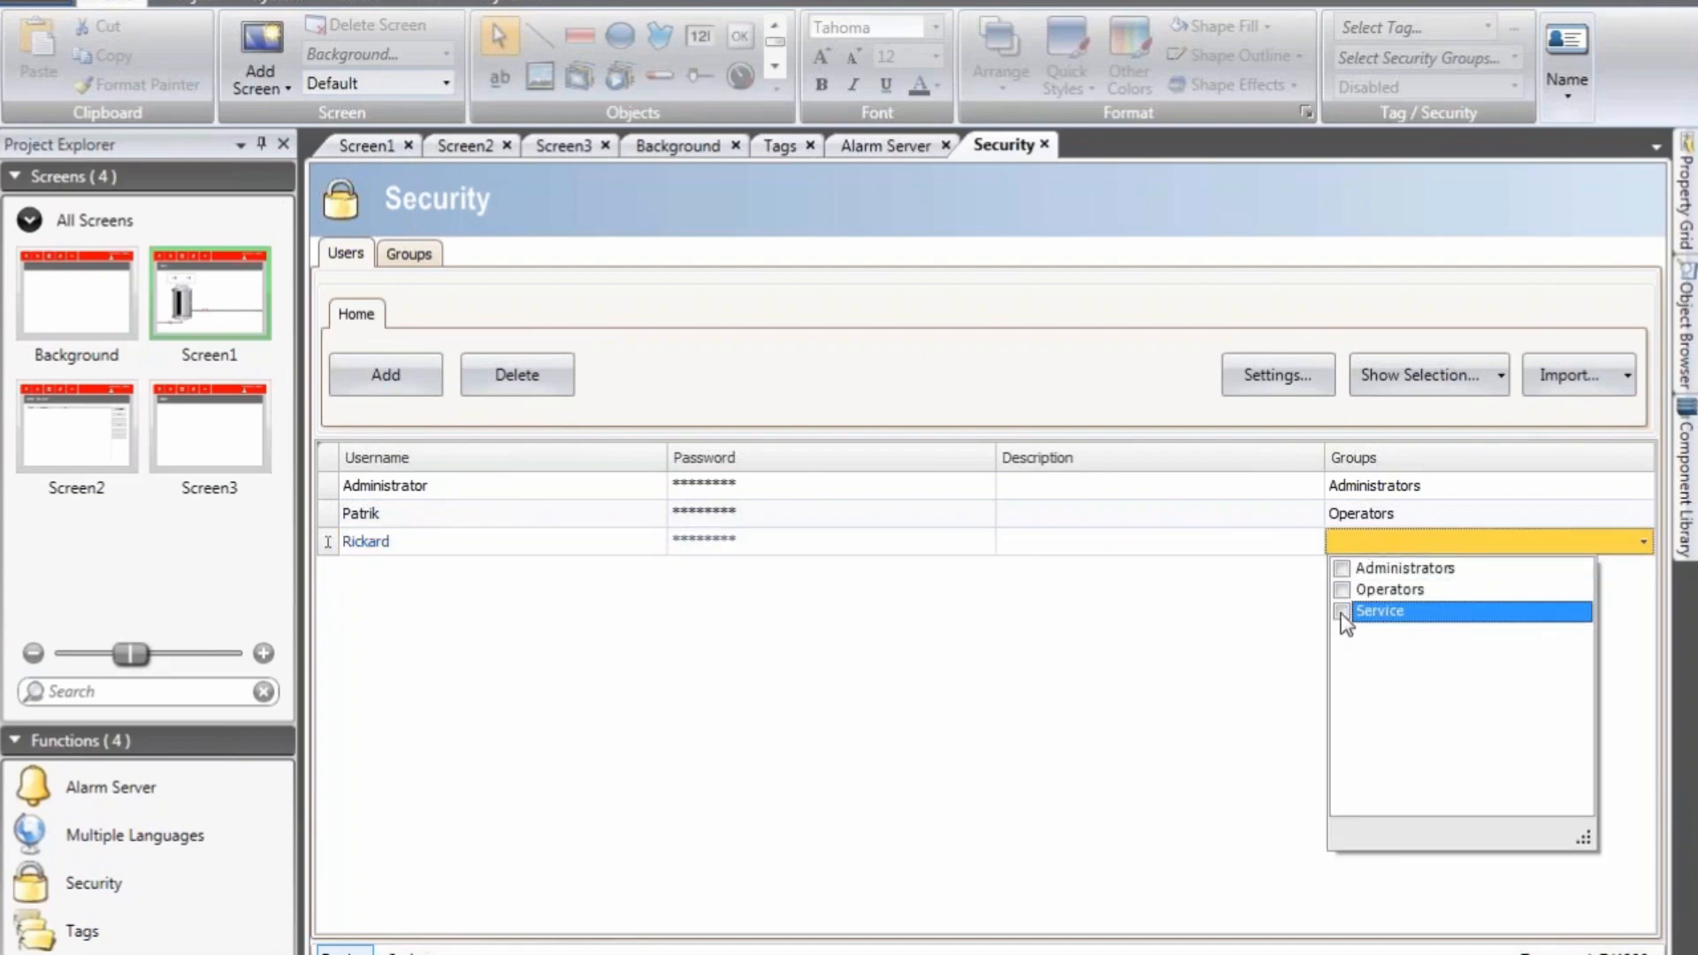
click(1233, 672)
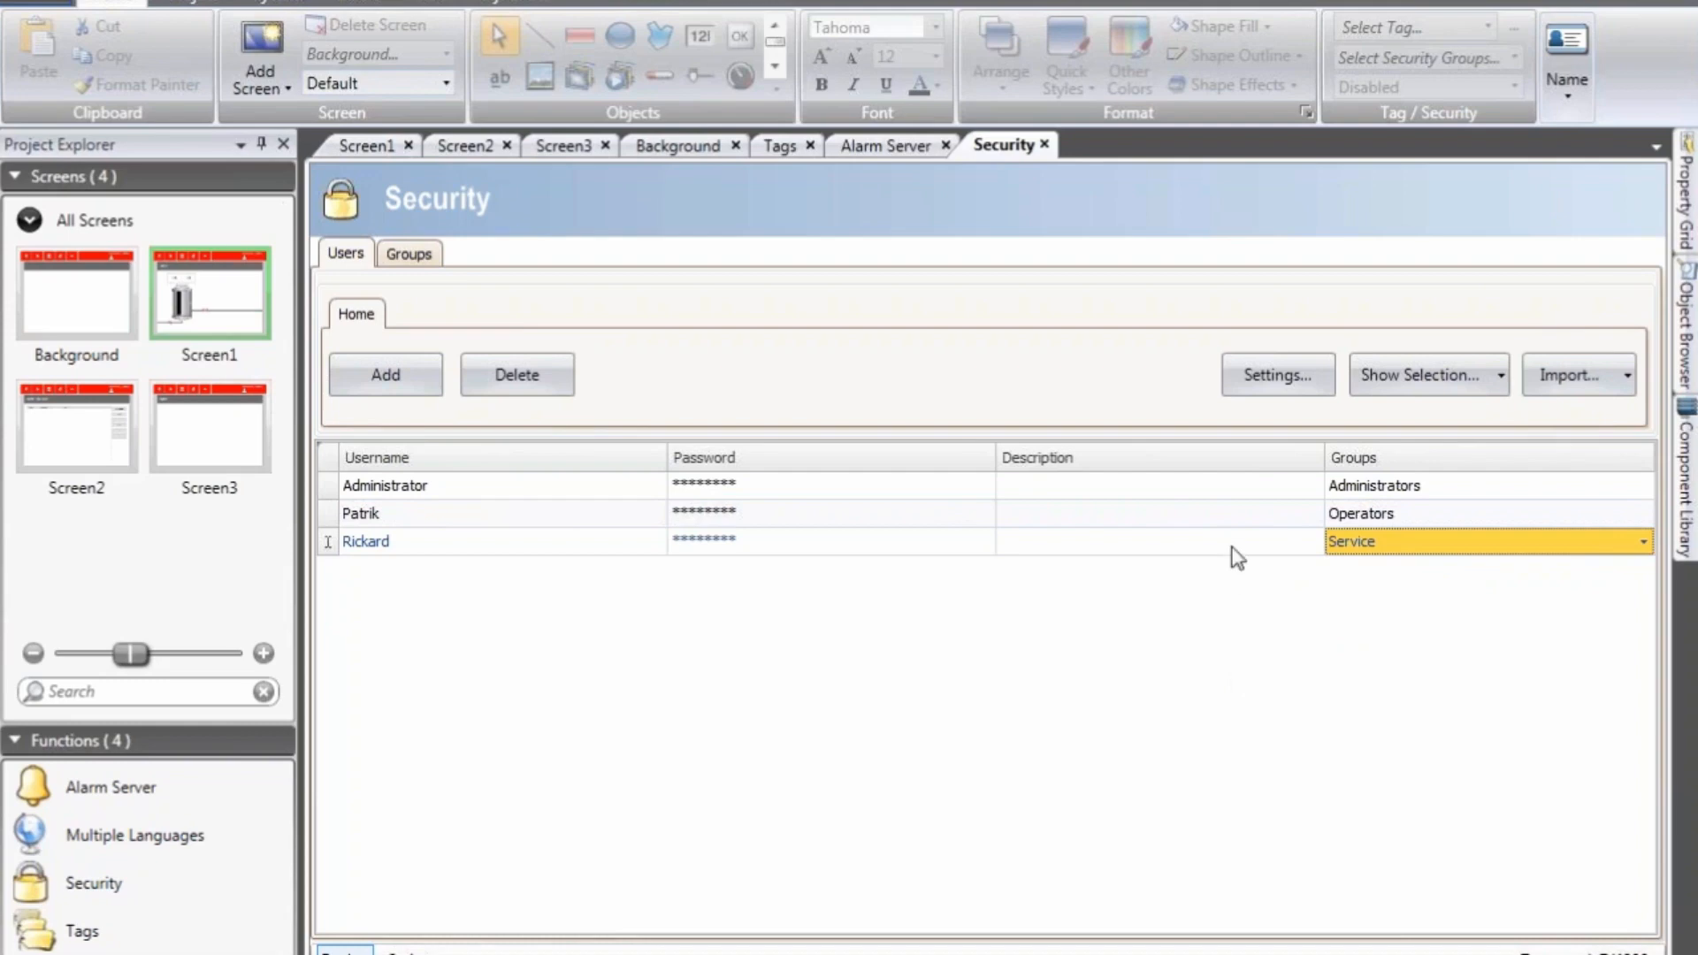
Step: In the security settings, set the access-denied action to Show Access Denied Message and the visibility to Normal
click(1276, 371)
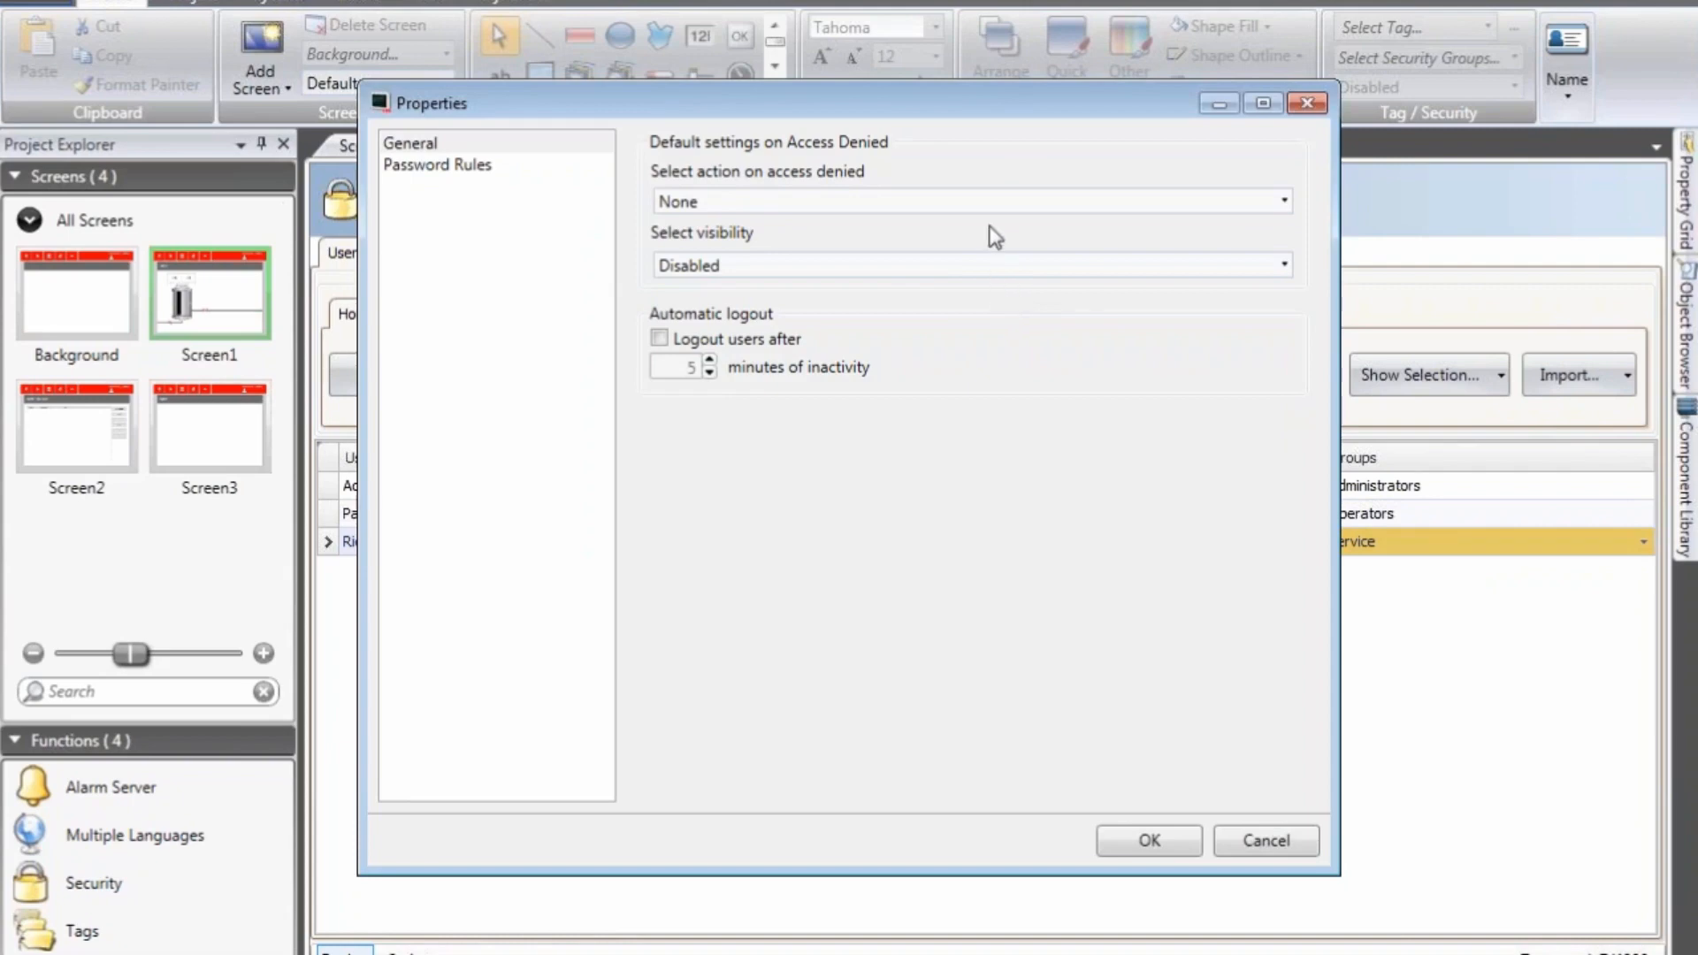
click(1008, 203)
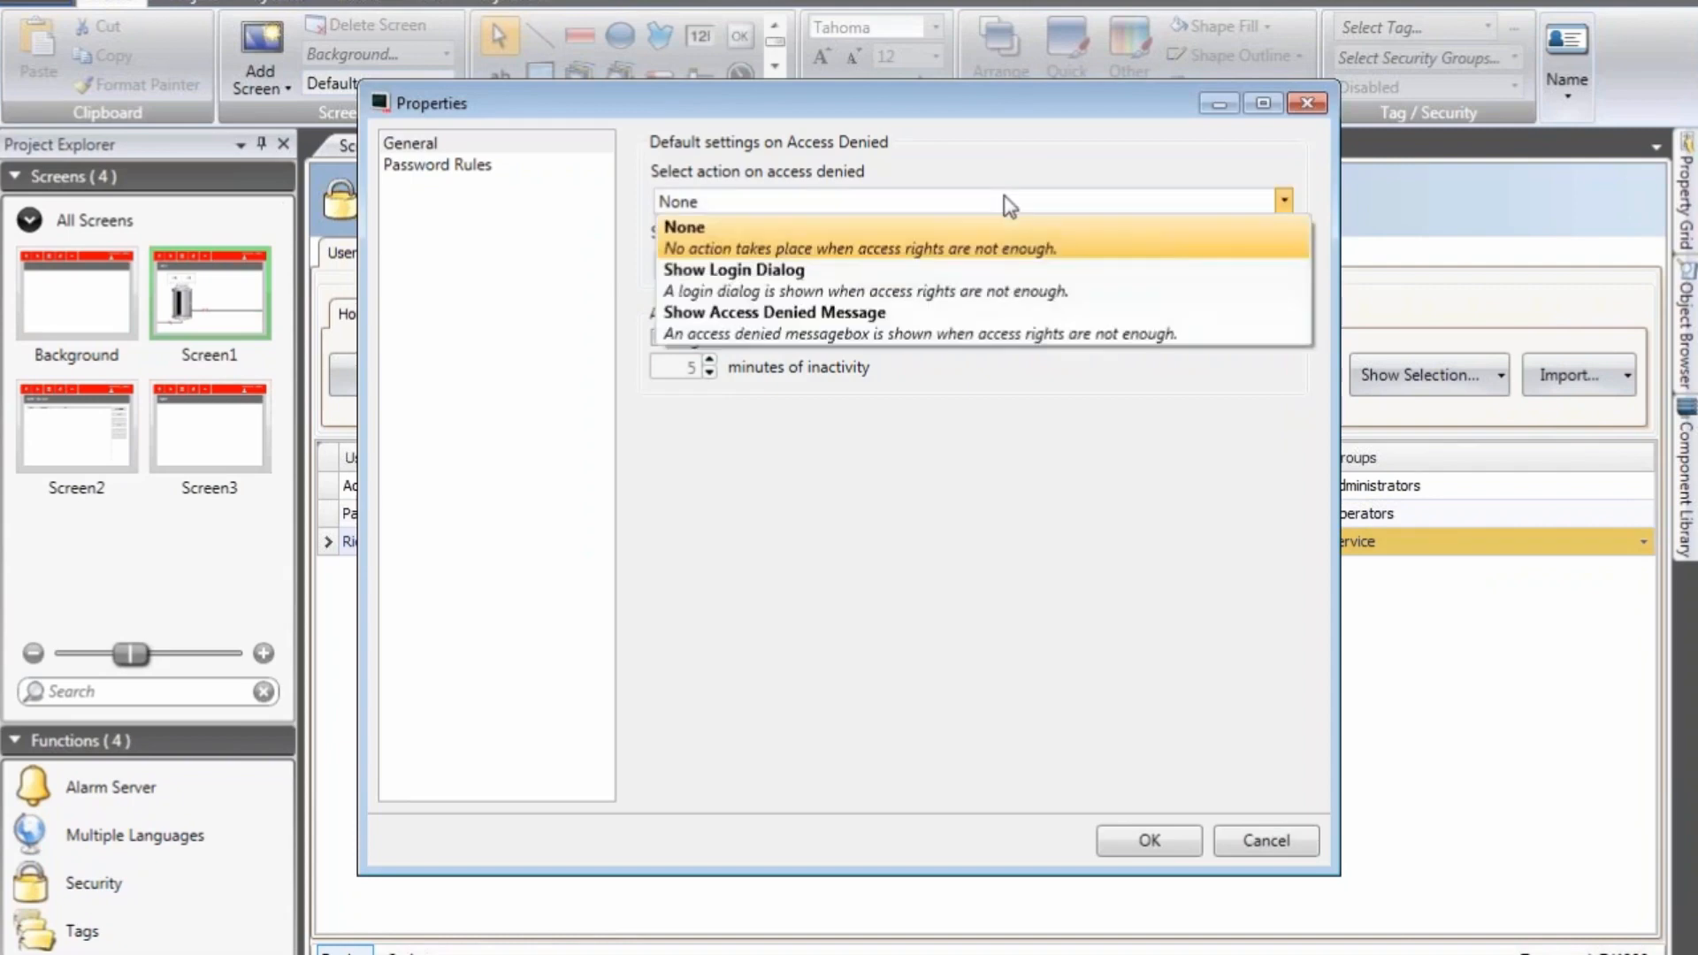
click(871, 334)
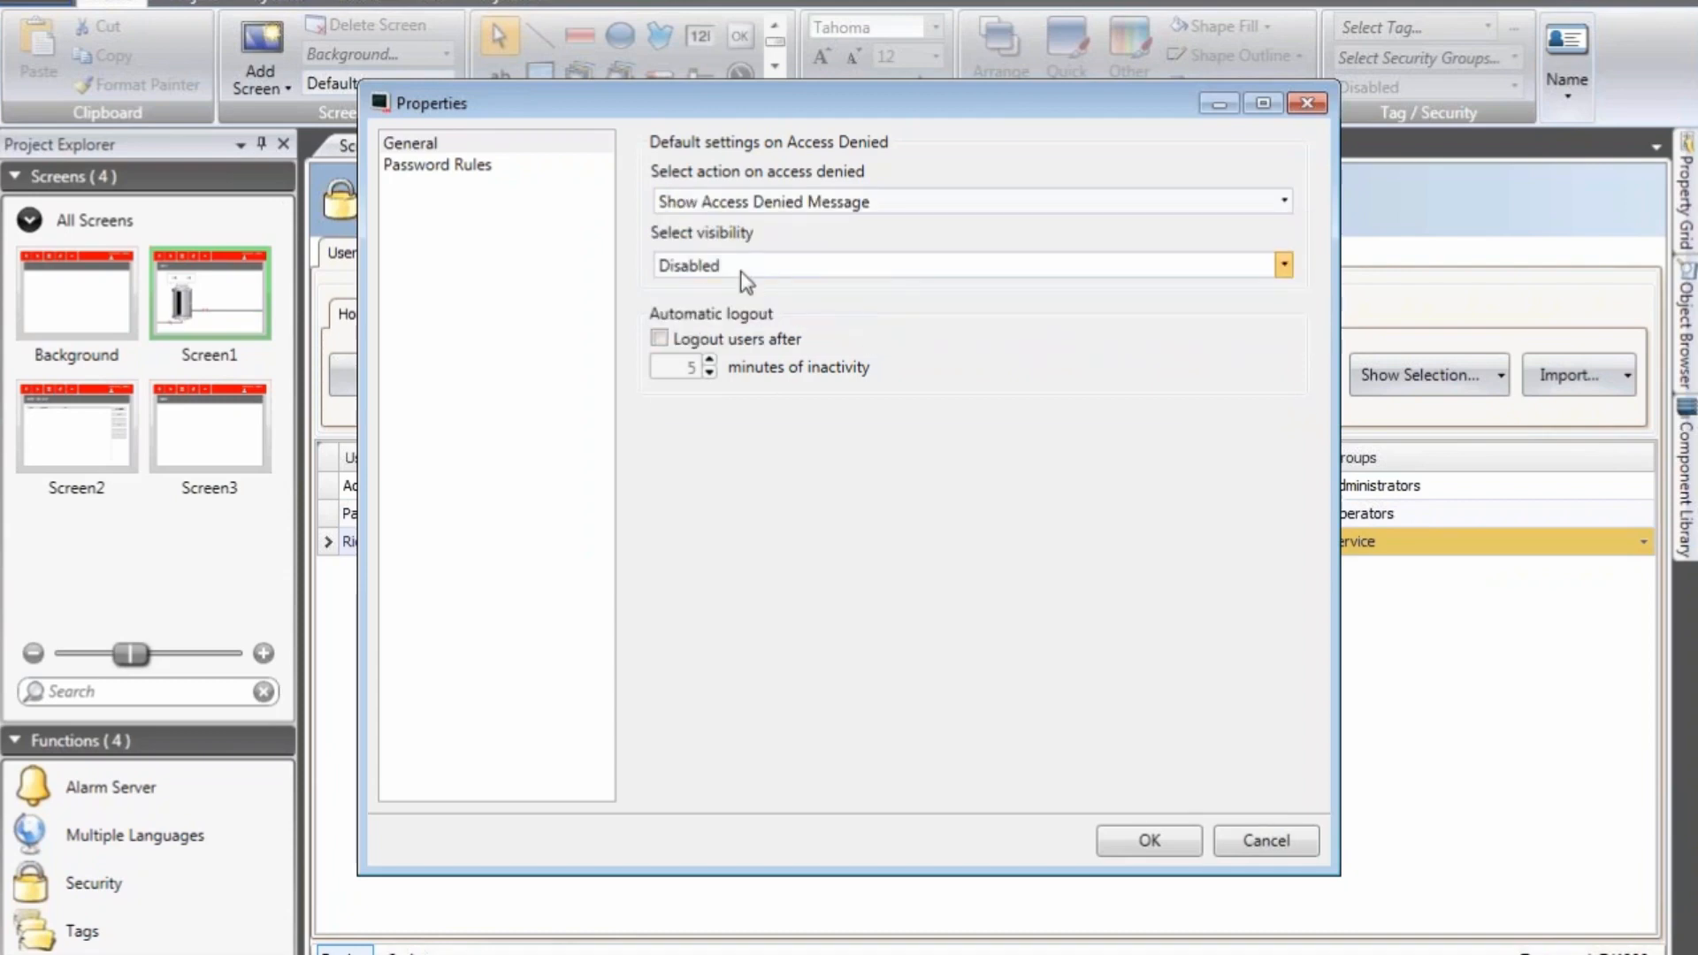
click(743, 267)
click(716, 377)
Step: Enable automatic logout of inactive users, adjust the minutes of inactivity, and apply the security settings
click(659, 338)
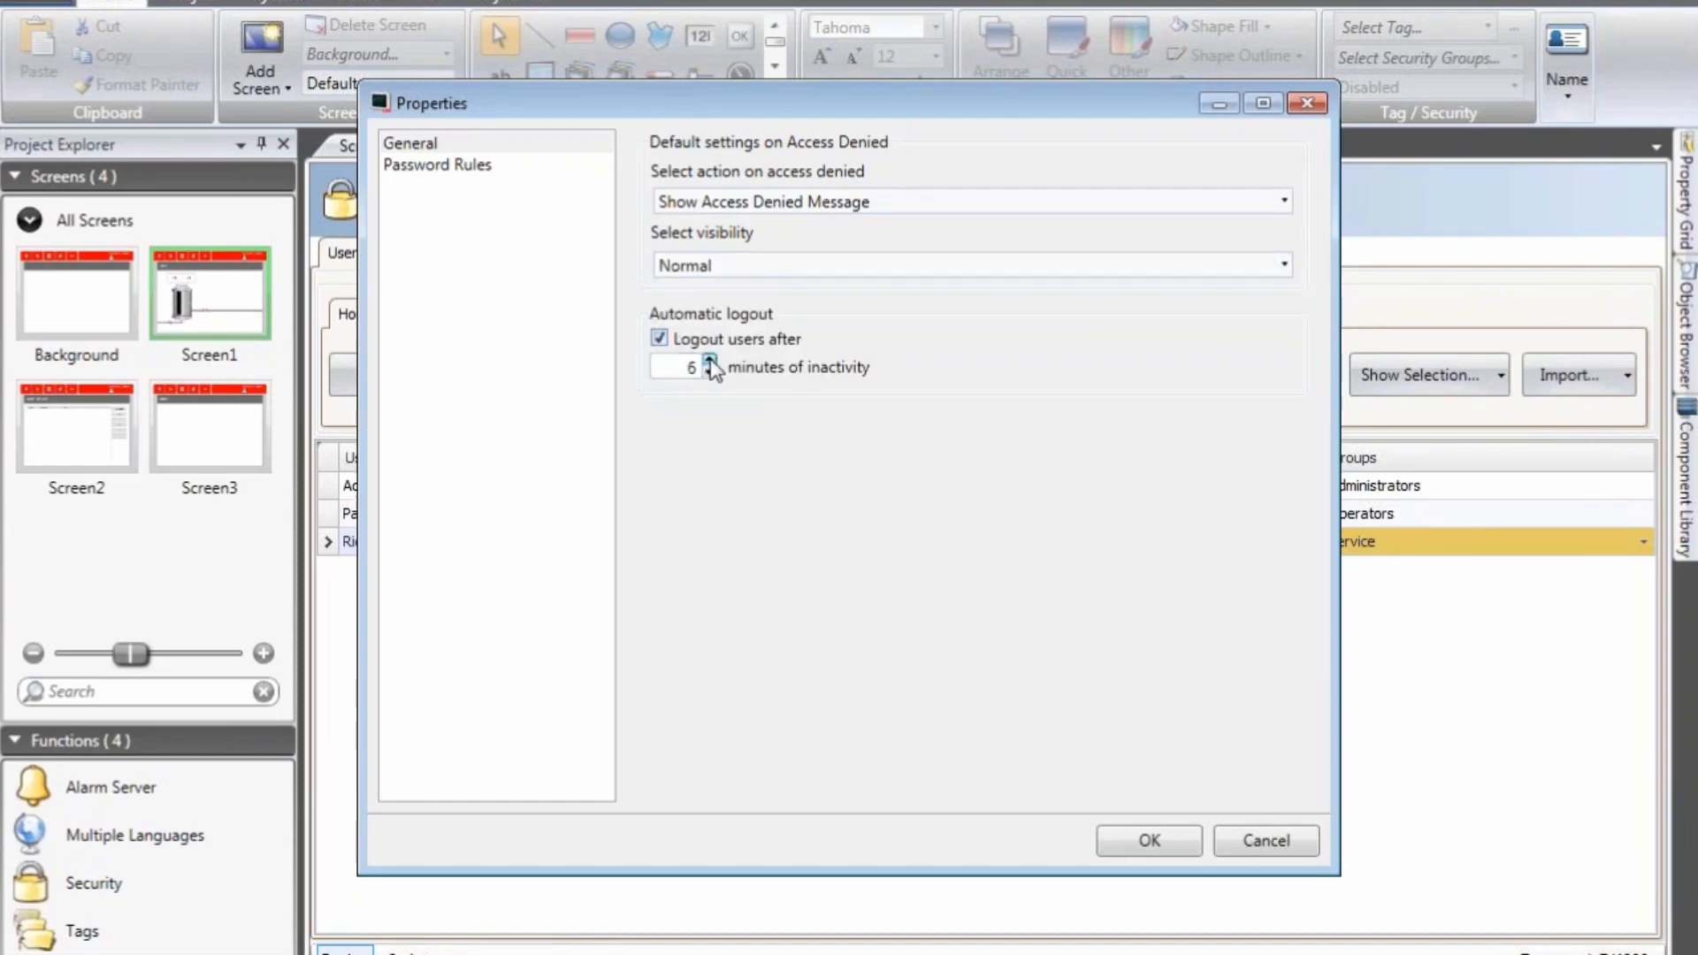
click(709, 372)
click(709, 372)
click(1150, 841)
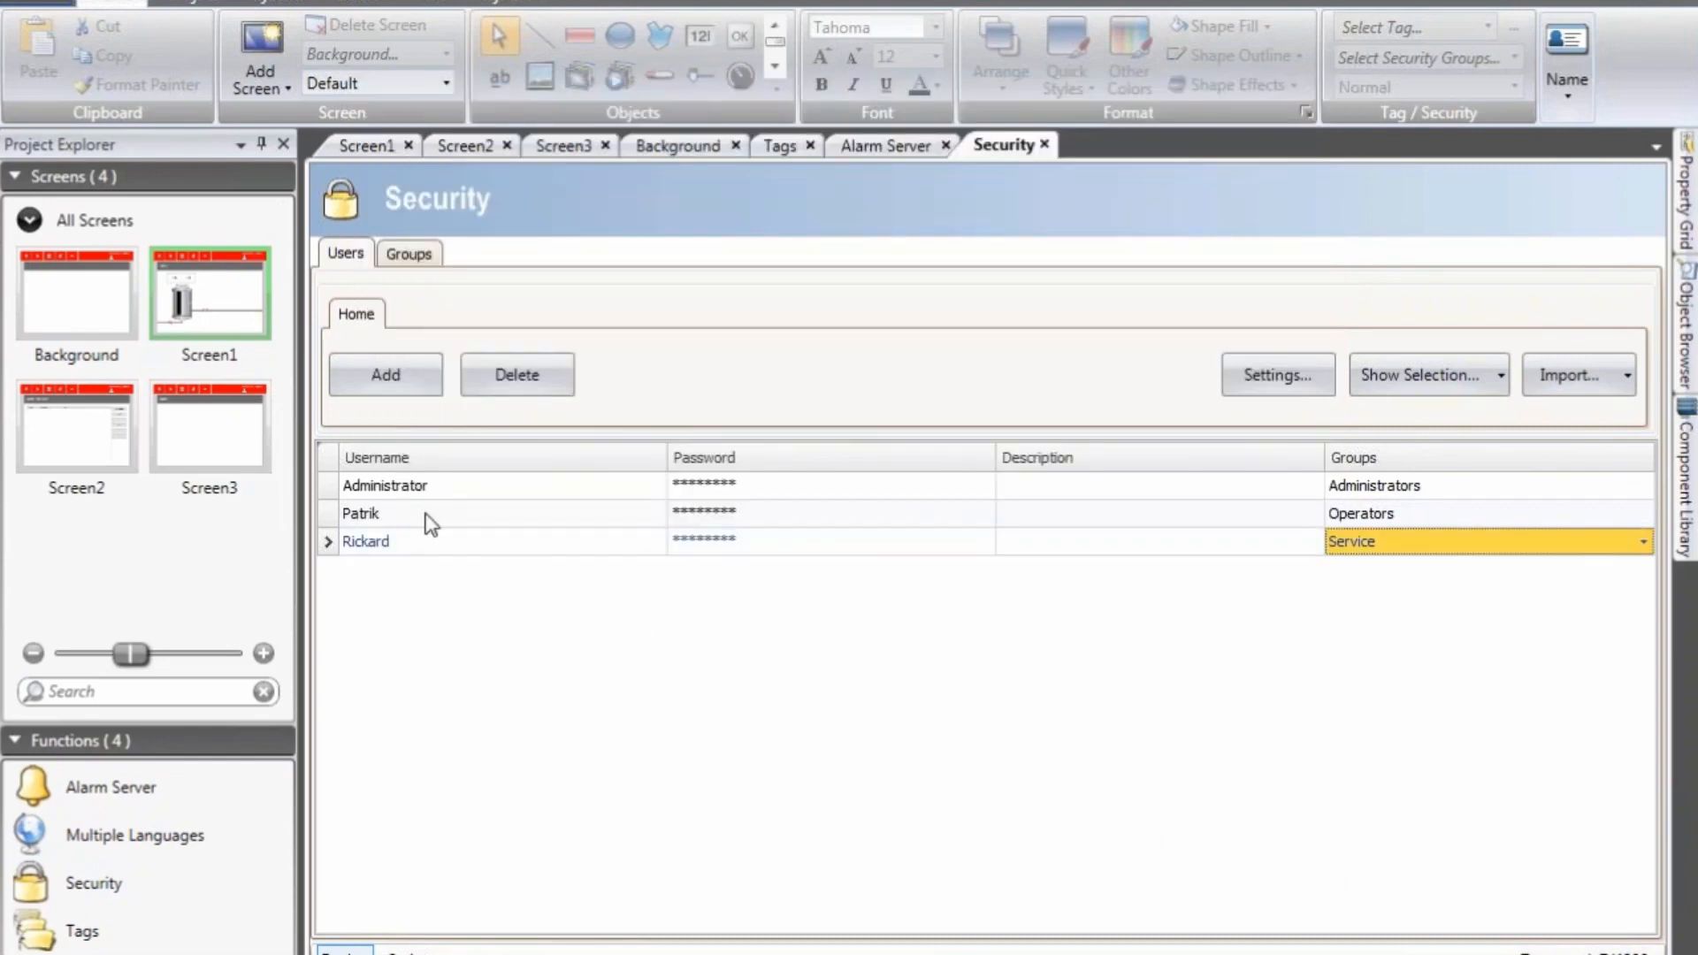
Step: On Screen1, restrict the valve on the pipe below the tank to the Operators security group
drag(196, 307, 354, 415)
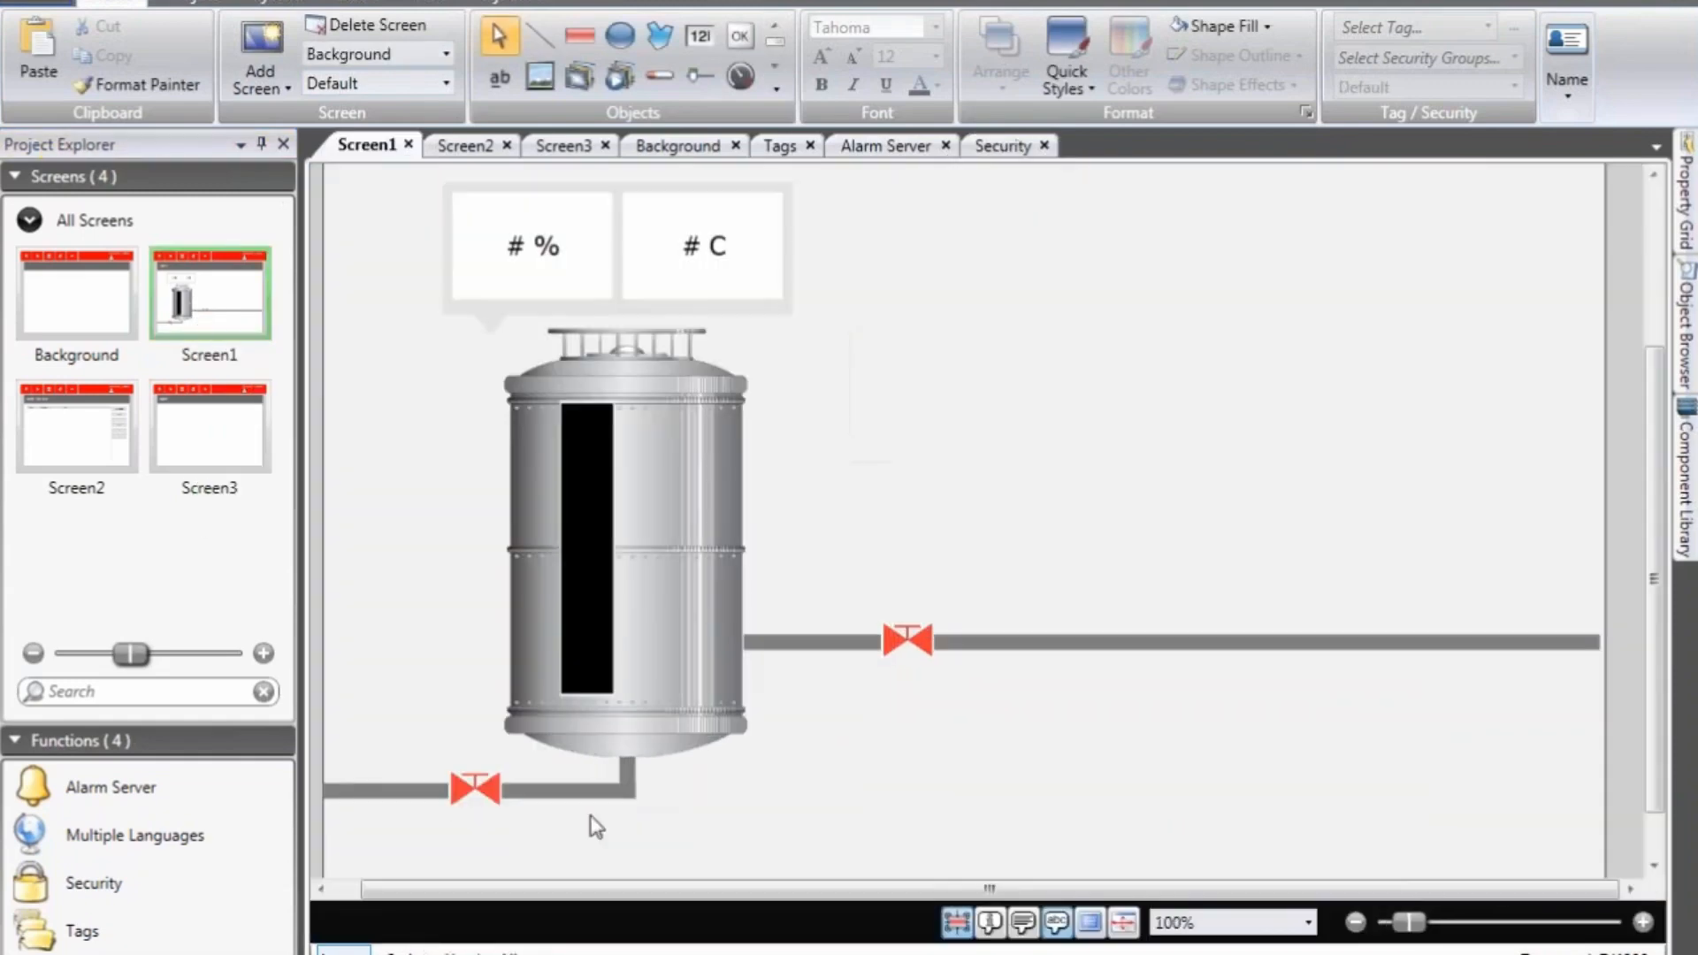
click(474, 787)
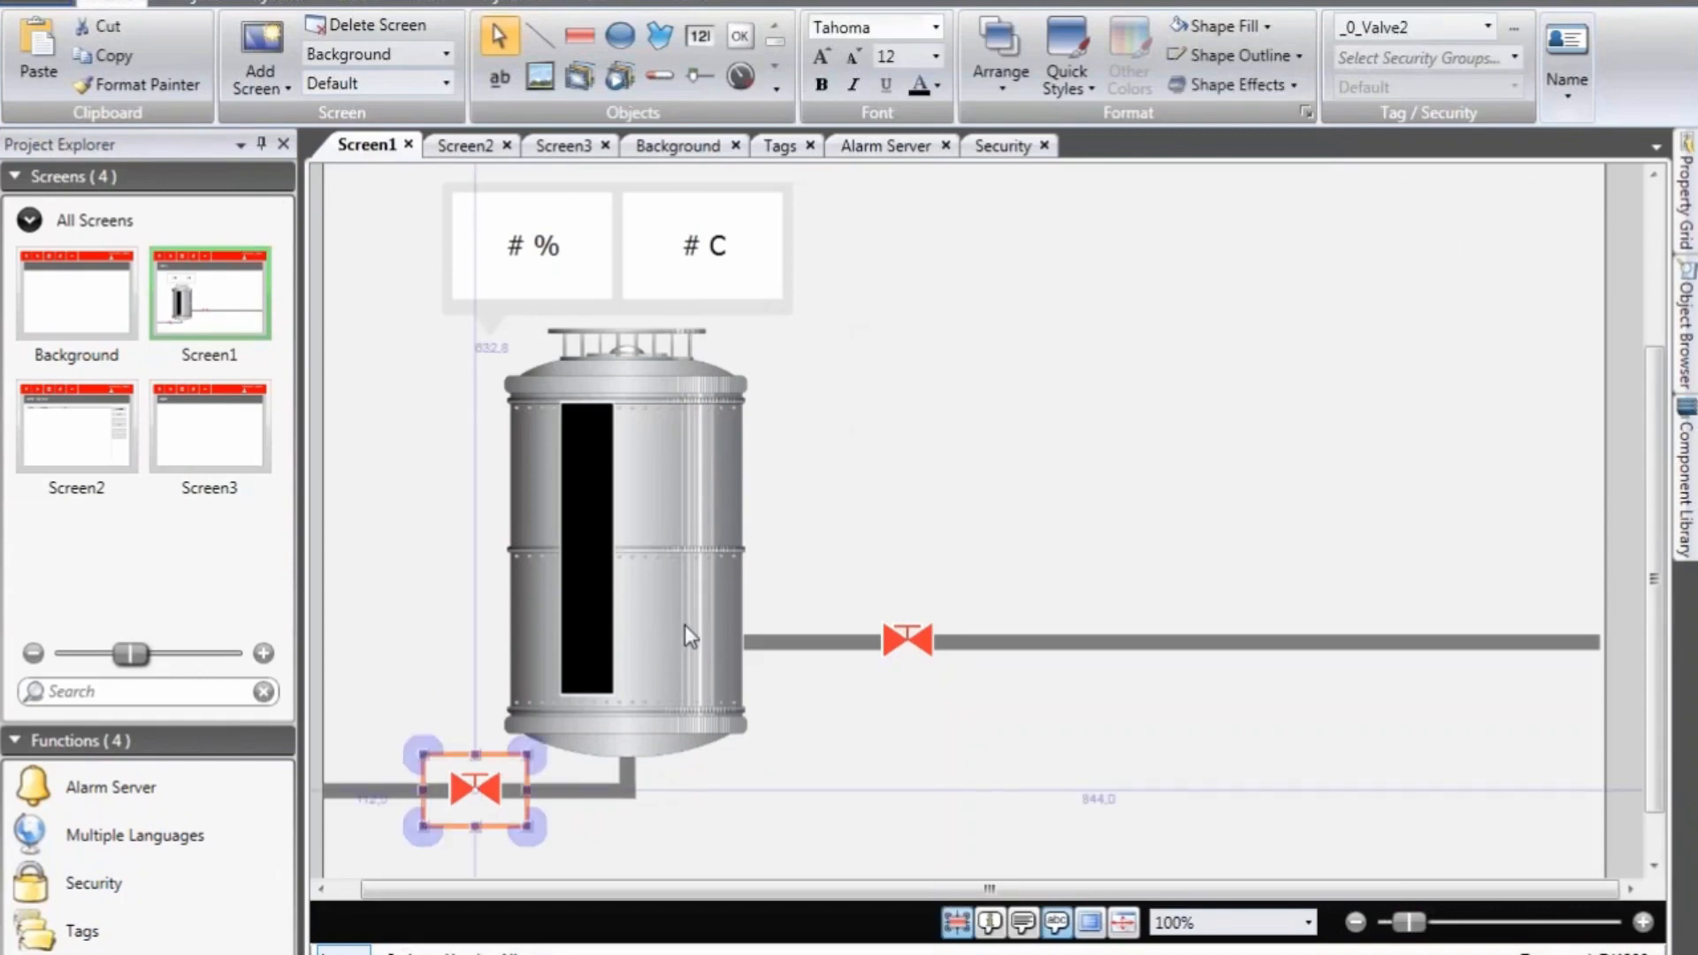
click(1516, 60)
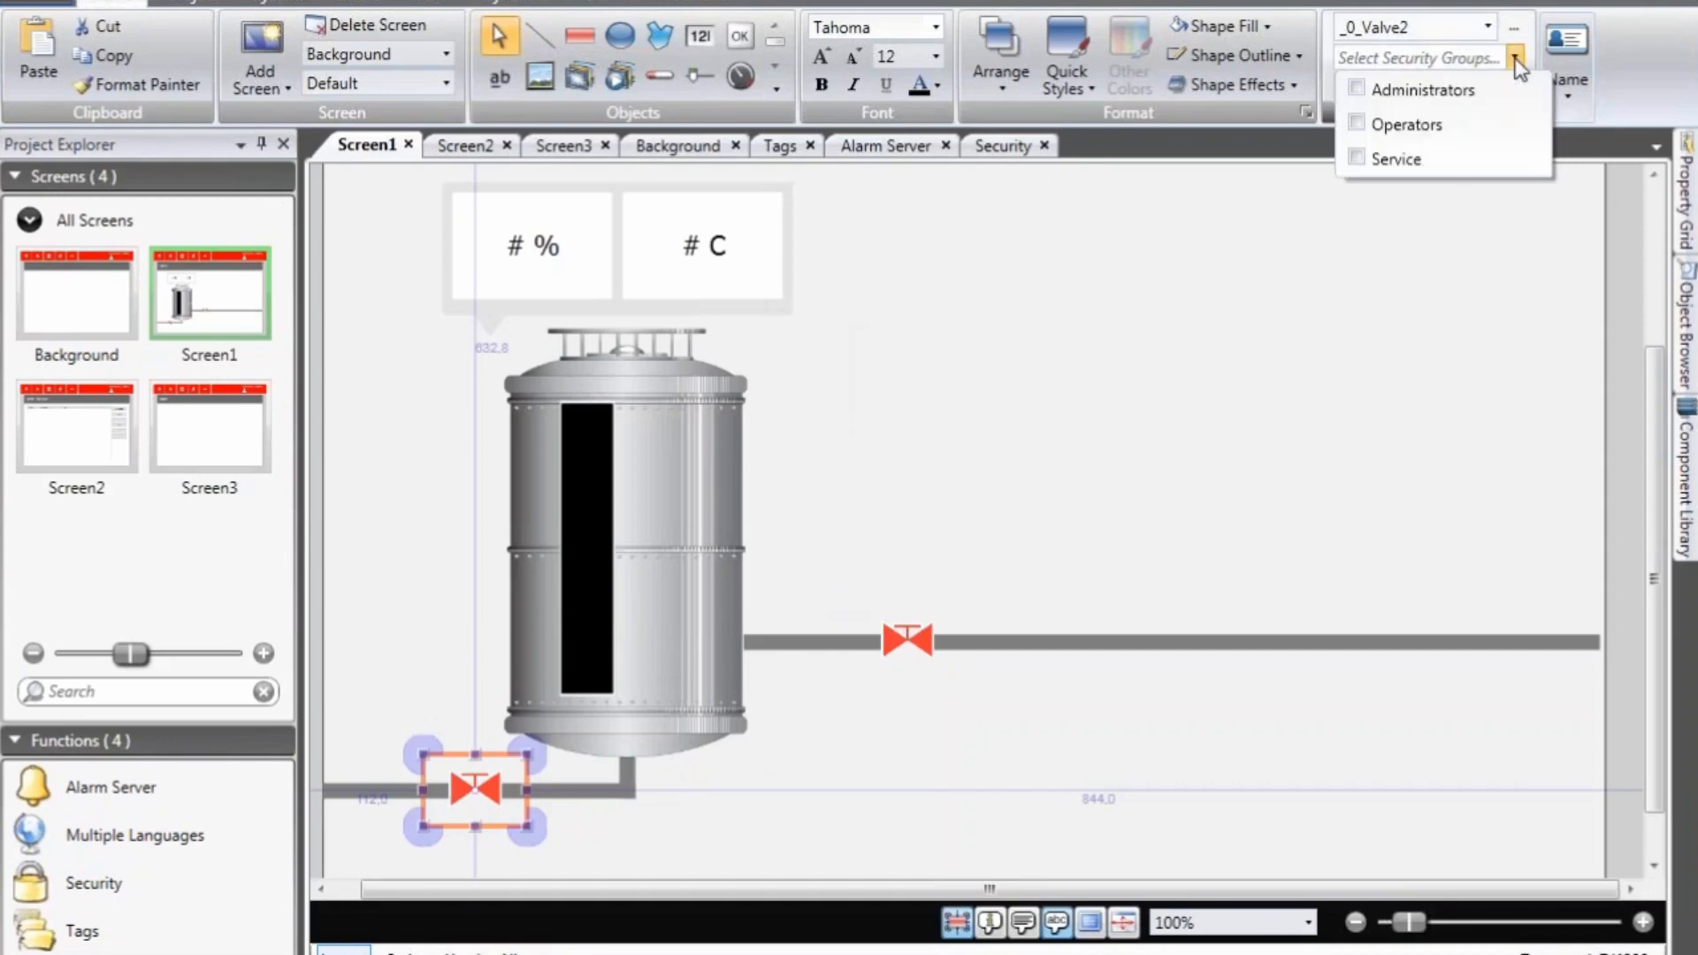
click(1359, 125)
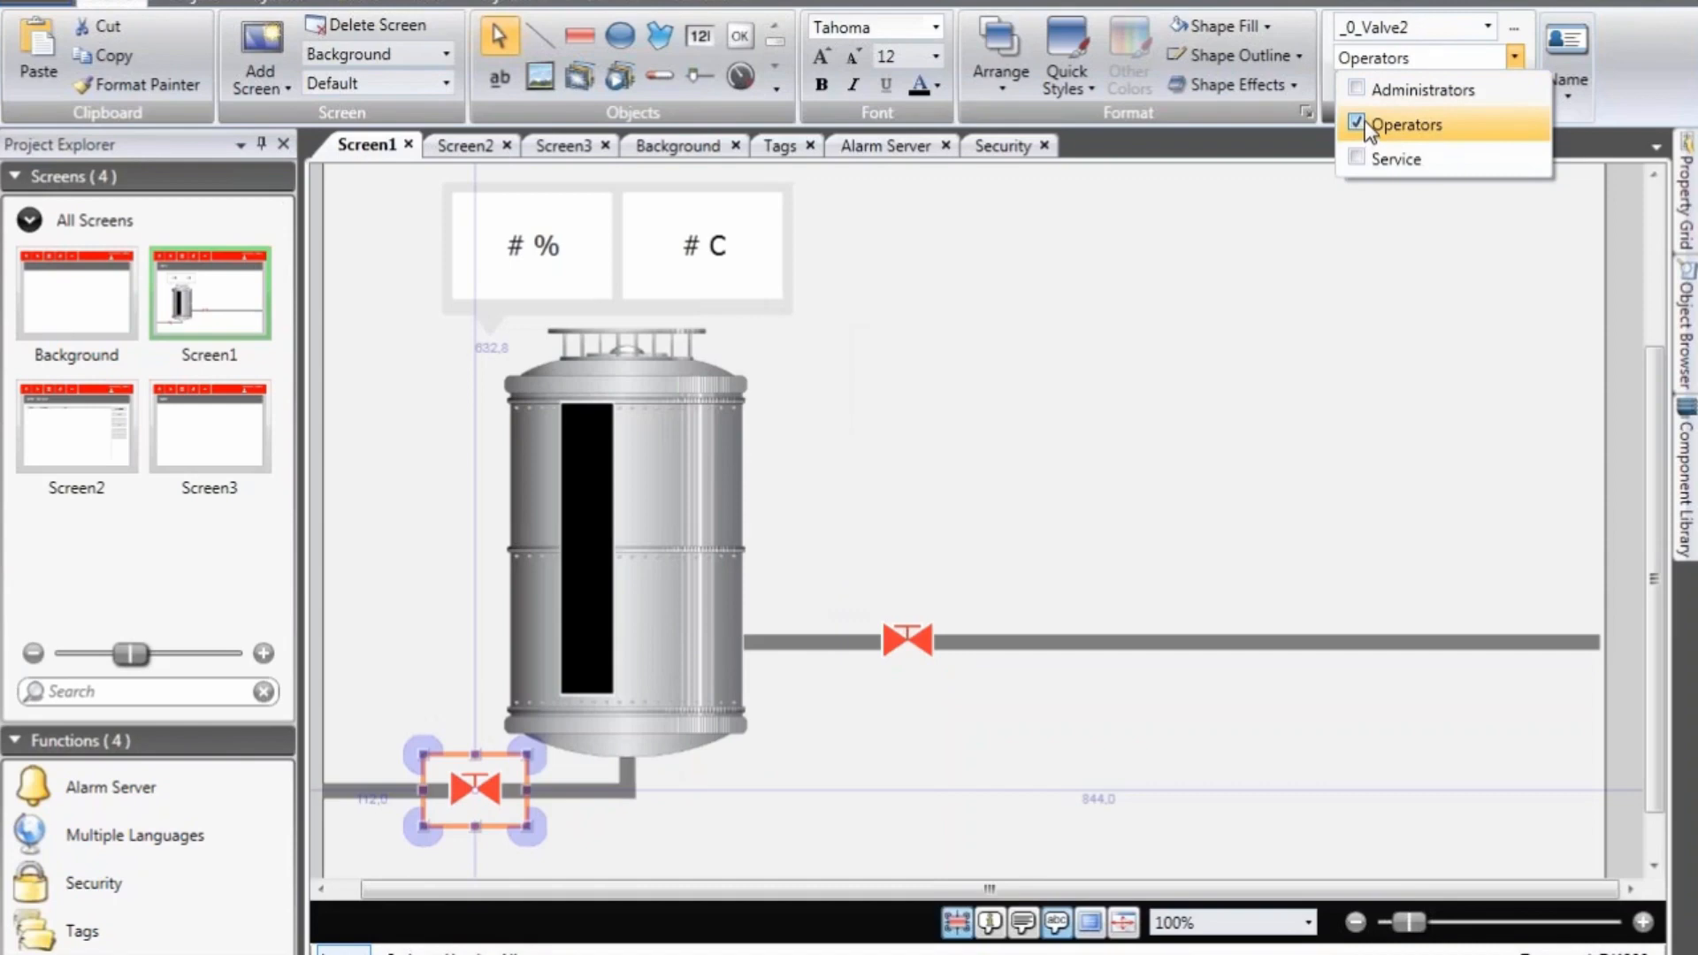
Step: Restrict the valve on the pipe leaving the tank's side to the Service security group
click(920, 646)
click(919, 645)
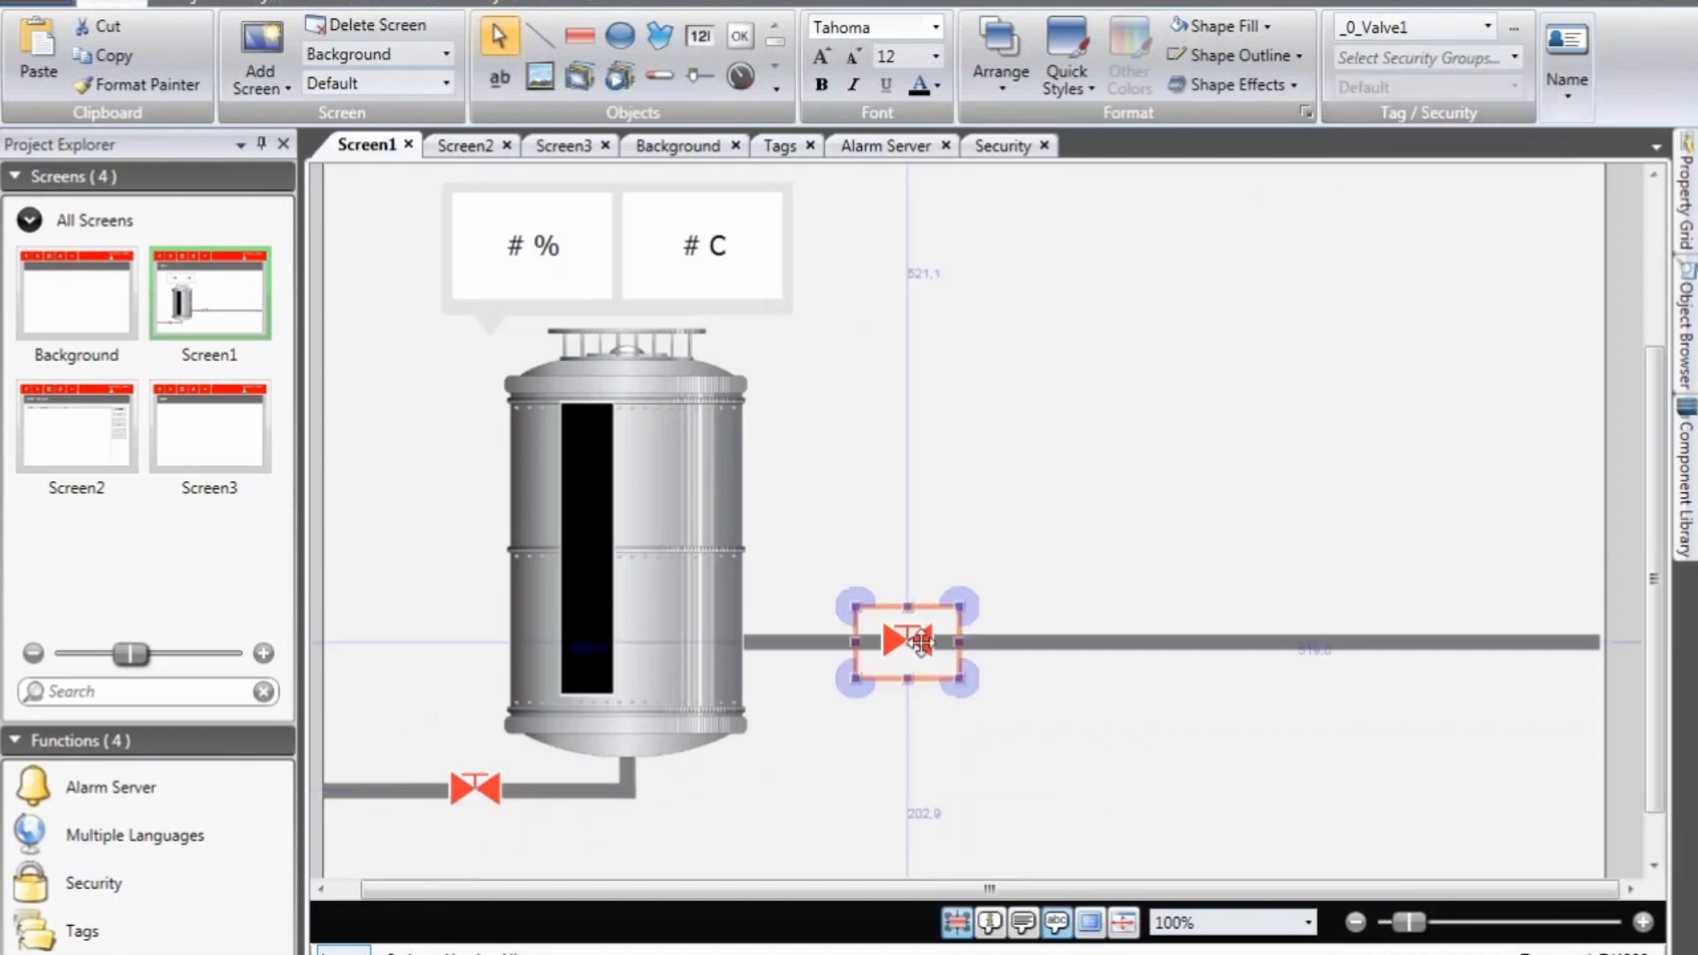
click(1513, 59)
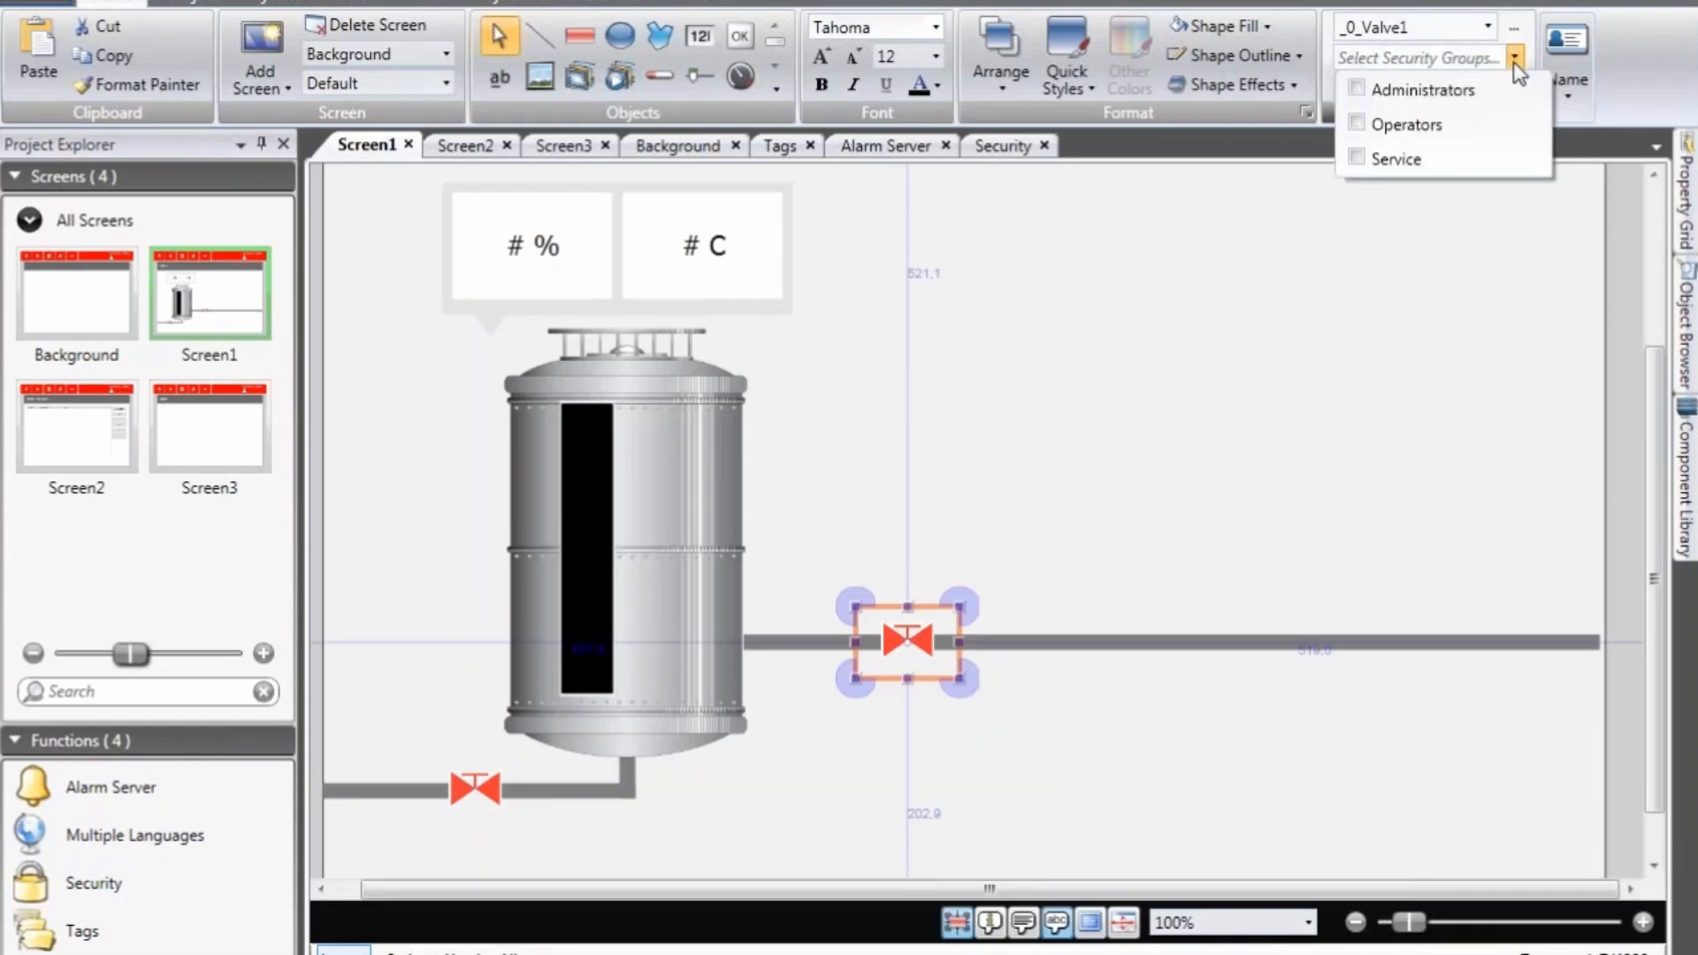
click(1358, 159)
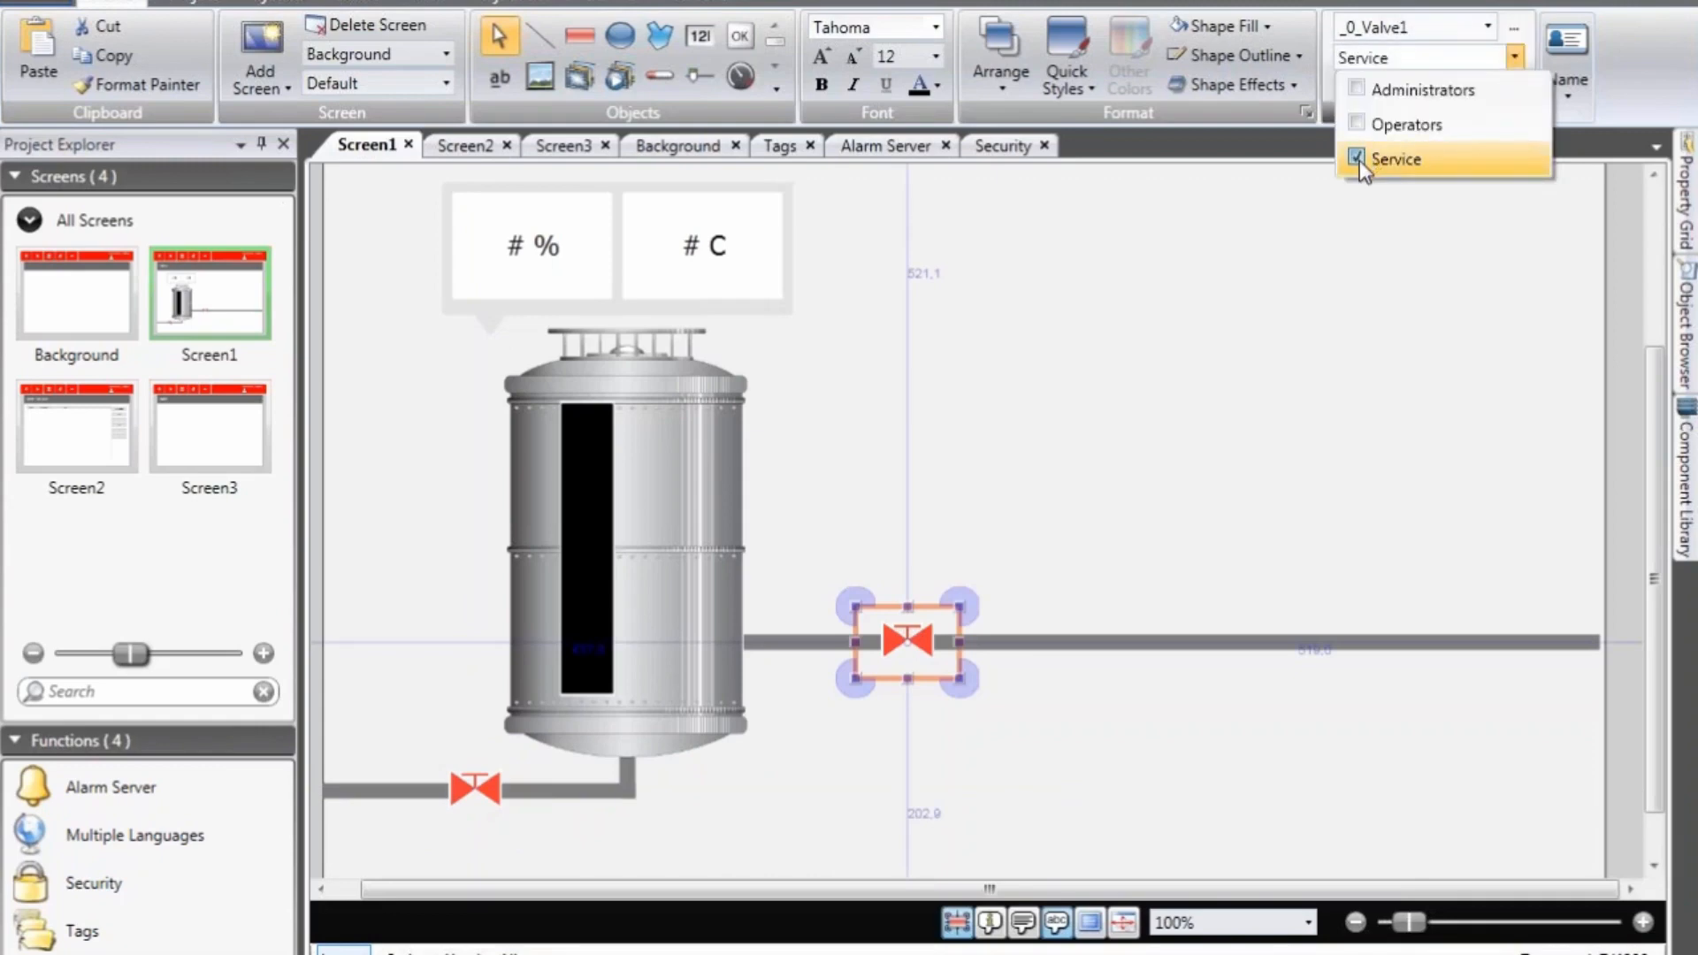
click(1630, 289)
Step: Add the Current User system tag to the project's tag list
scroll(1602, 287, up, 2)
scroll(1602, 287, down, 3)
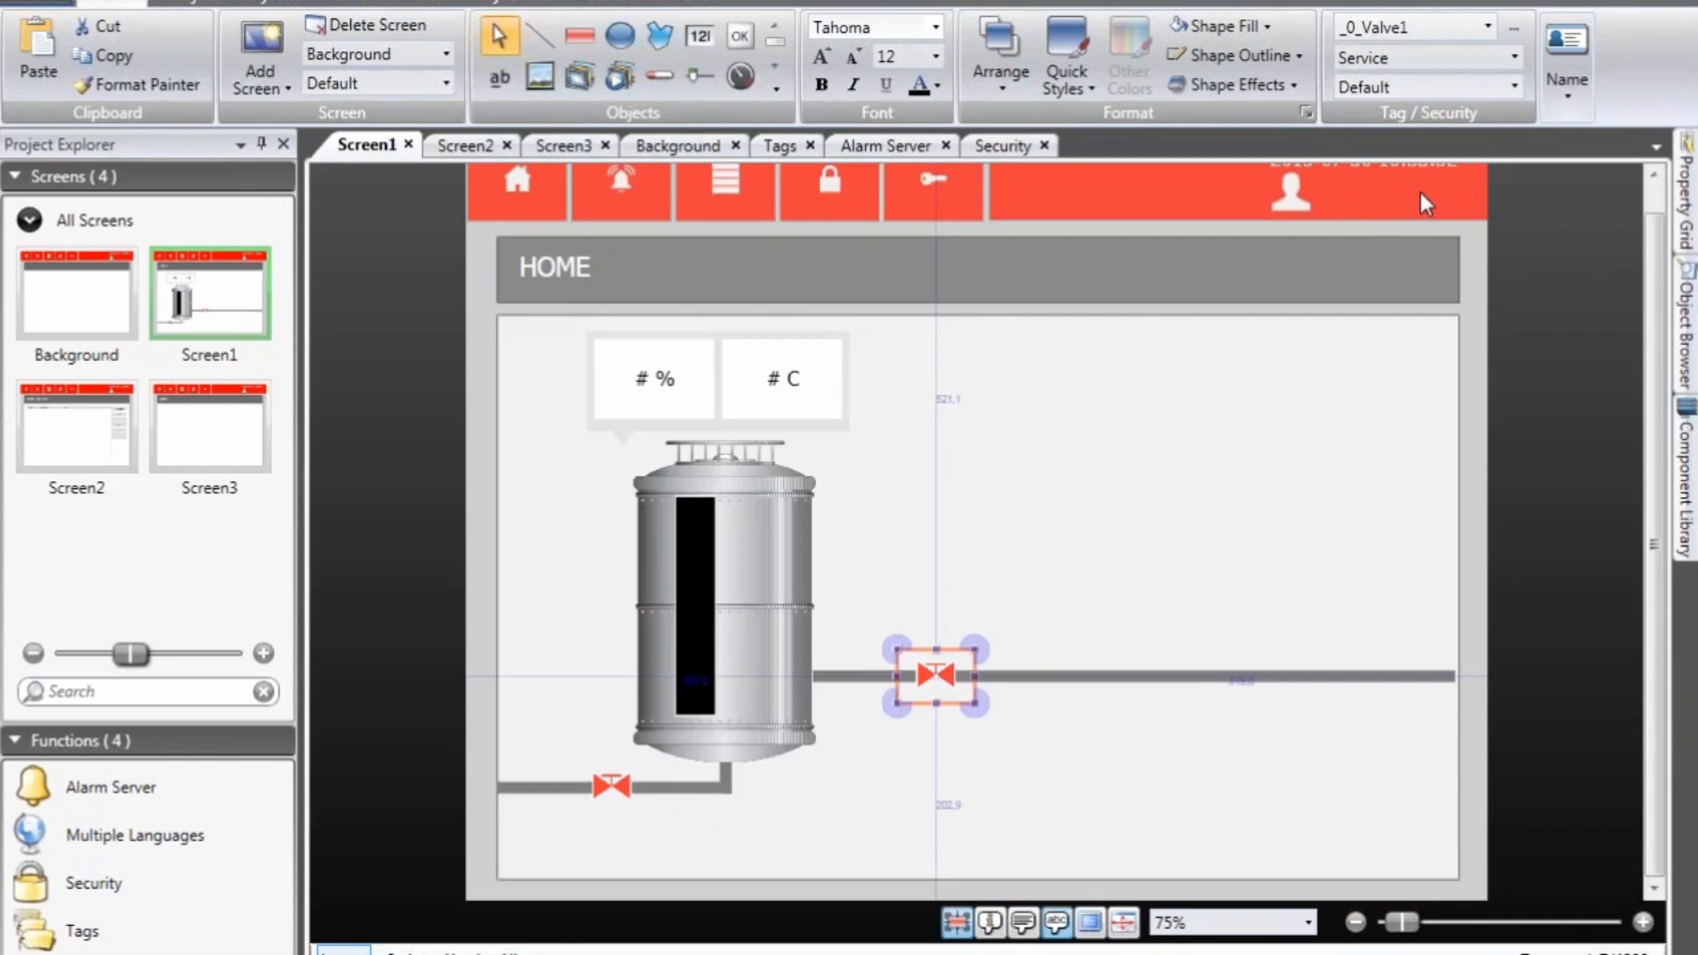
click(122, 940)
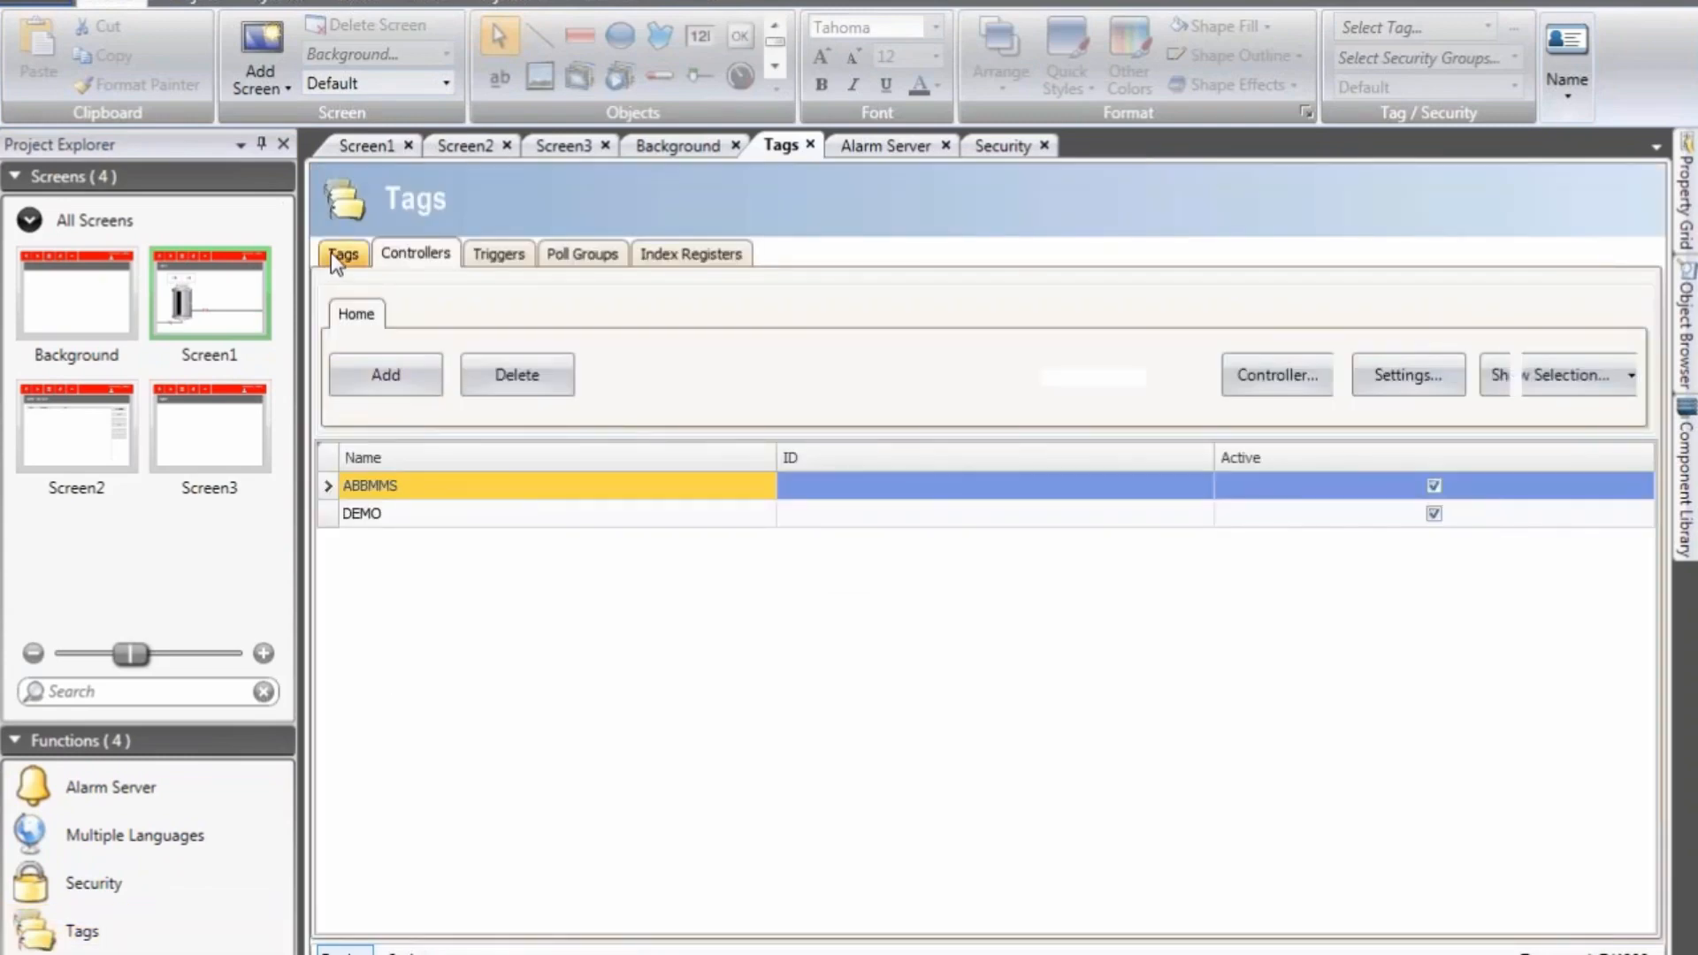
click(331, 254)
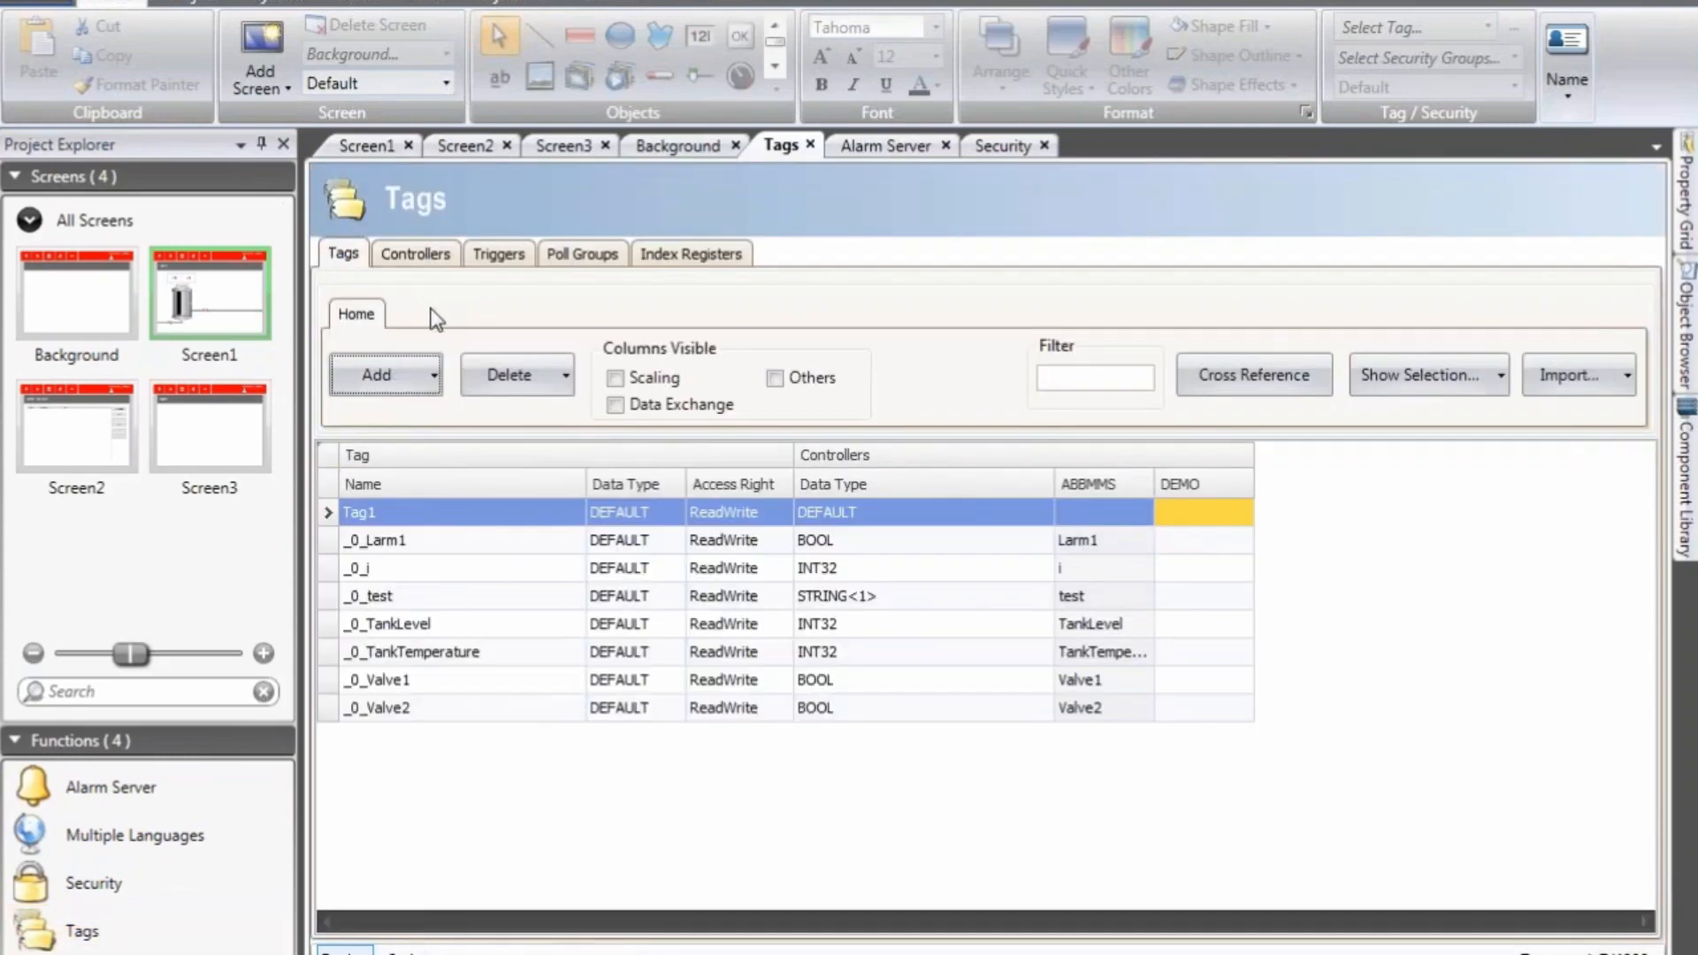
click(435, 377)
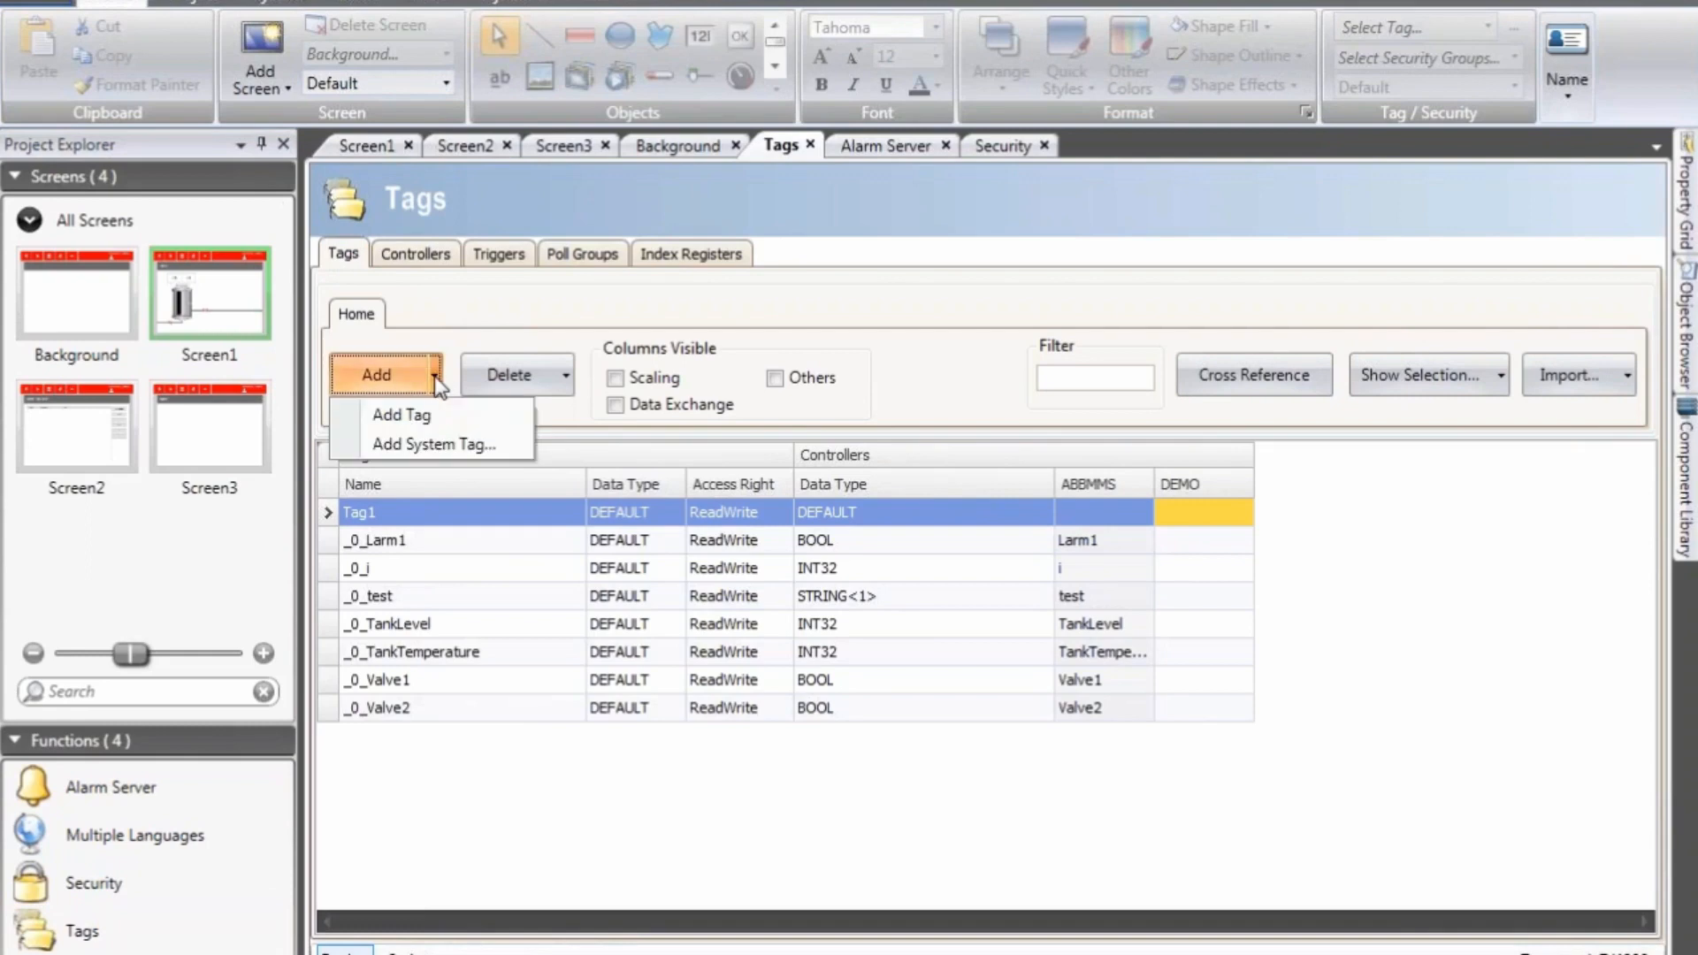
click(442, 445)
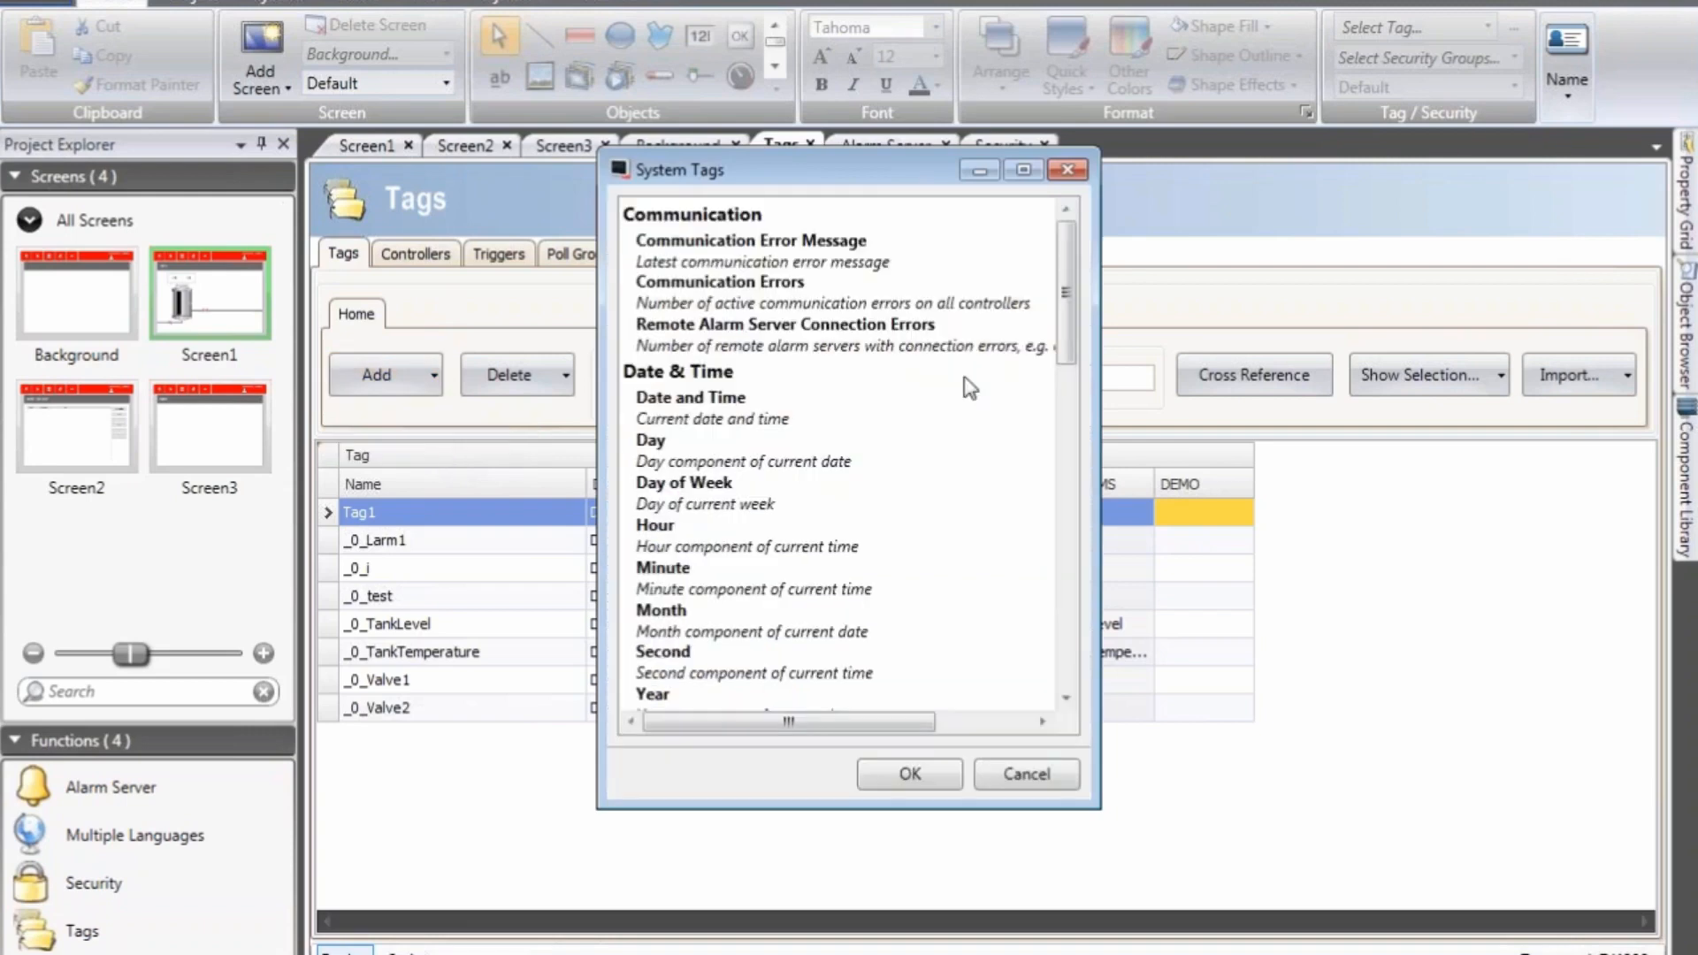
drag(1064, 258, 1062, 492)
click(684, 508)
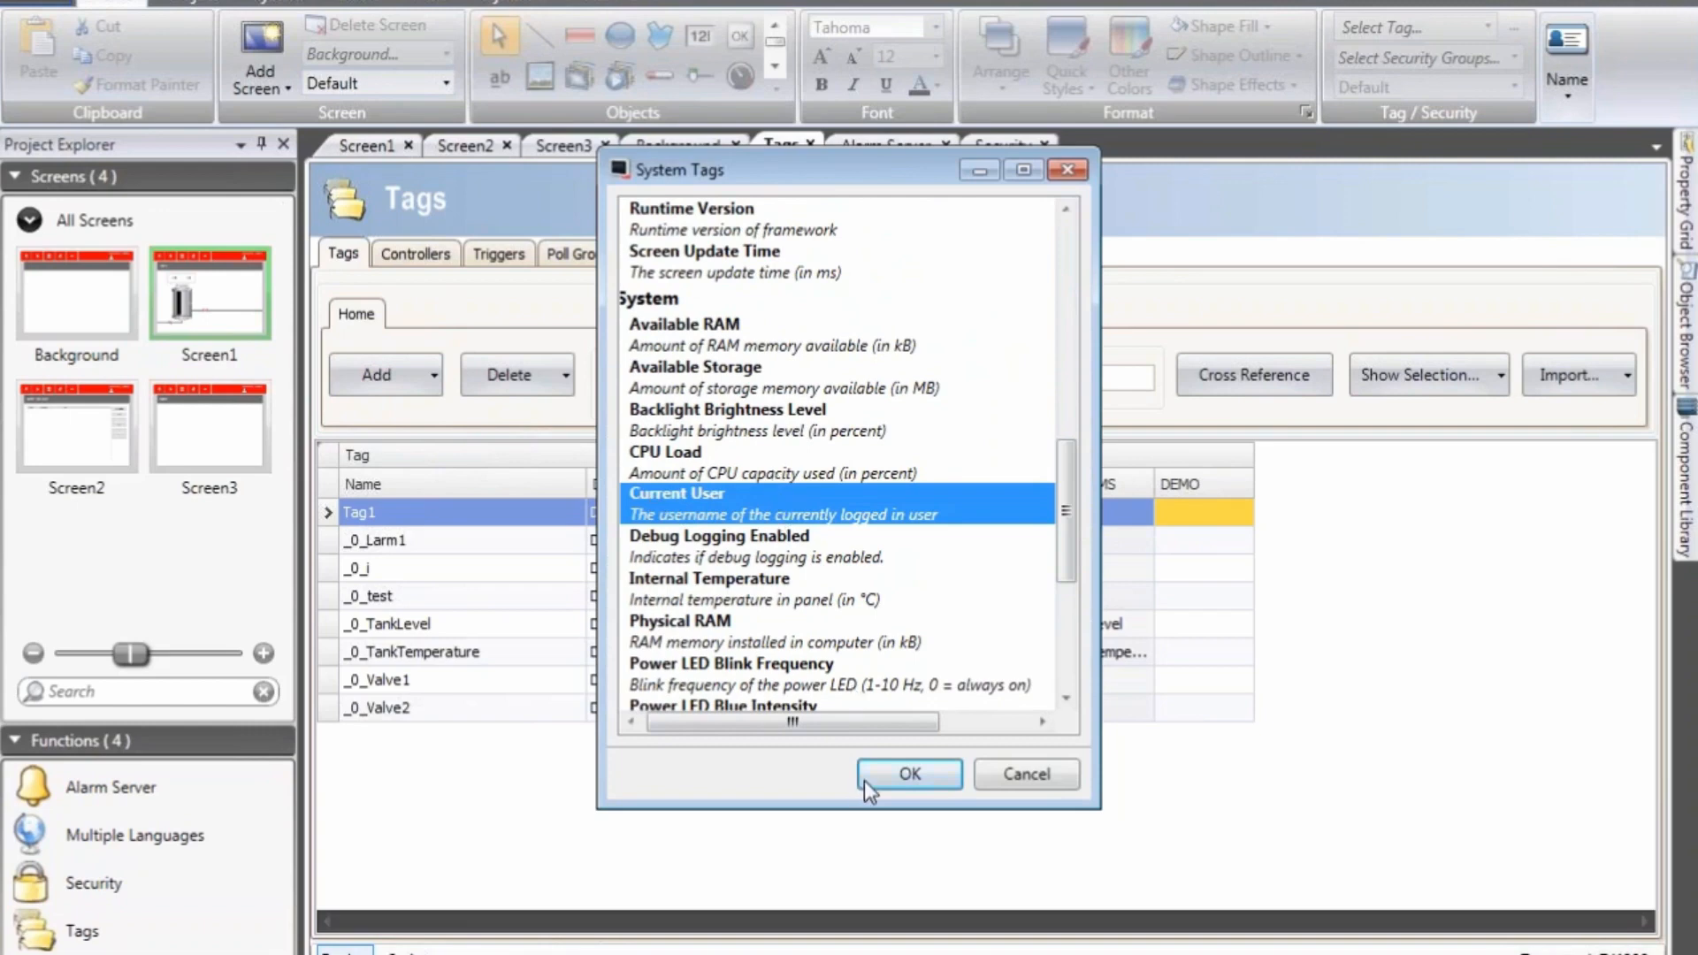
click(909, 775)
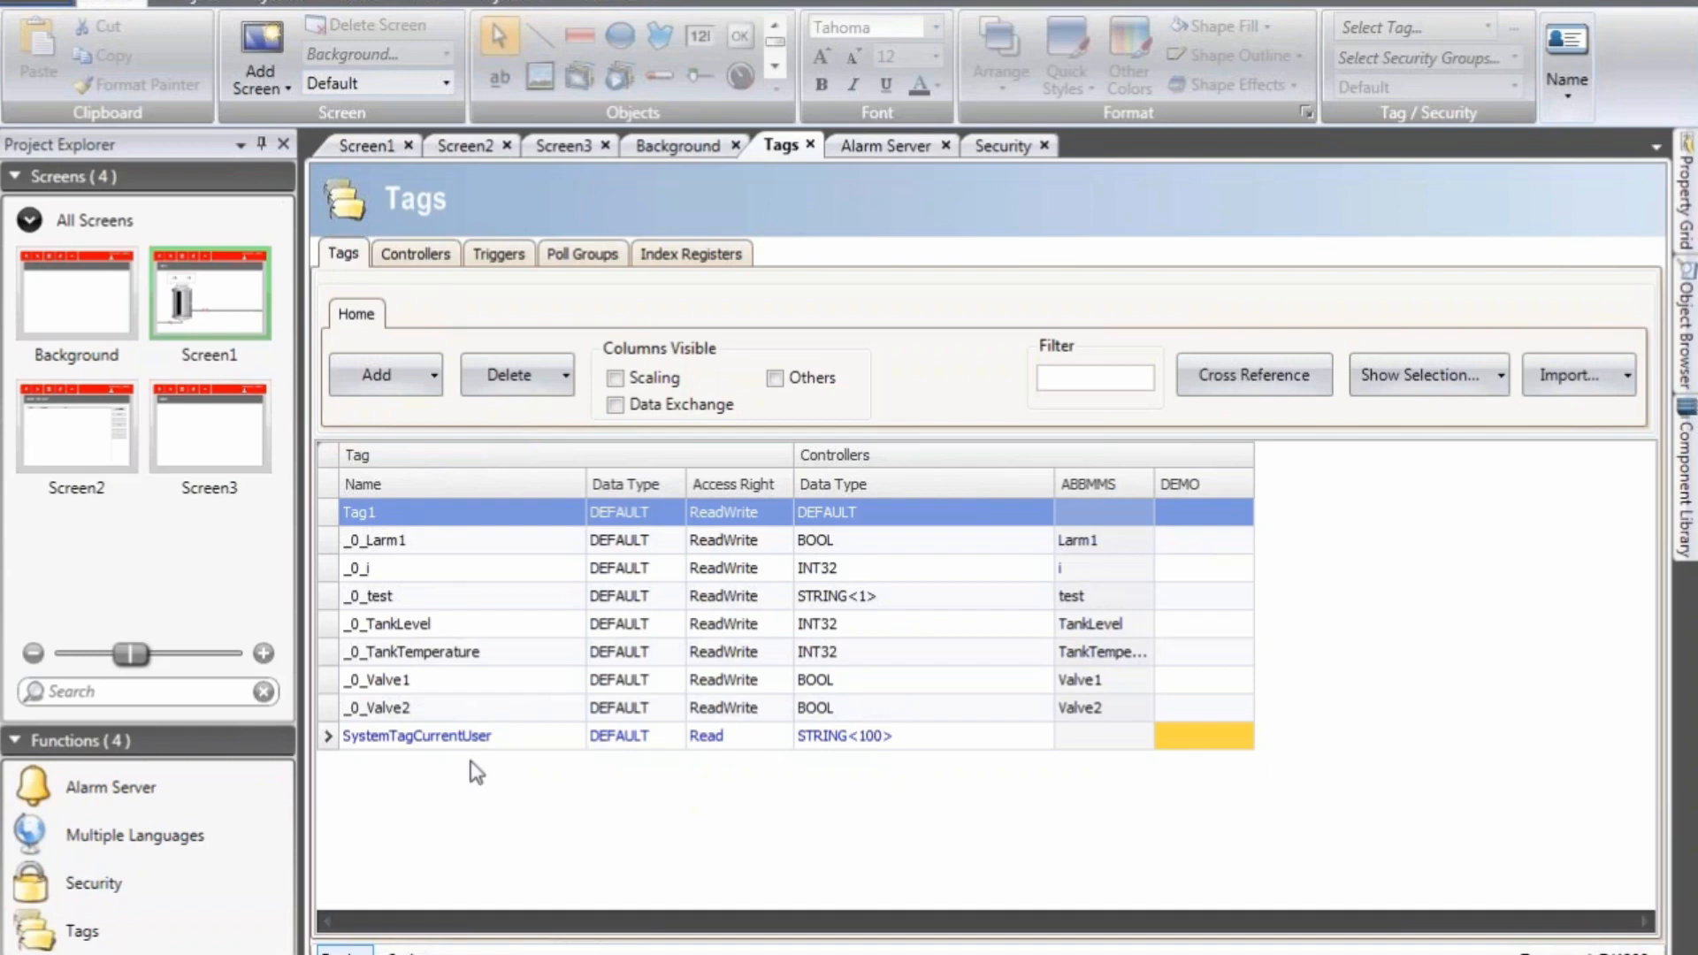
Step: Place a text object beside the user icon in the red header of the Background screen
double_click(131, 336)
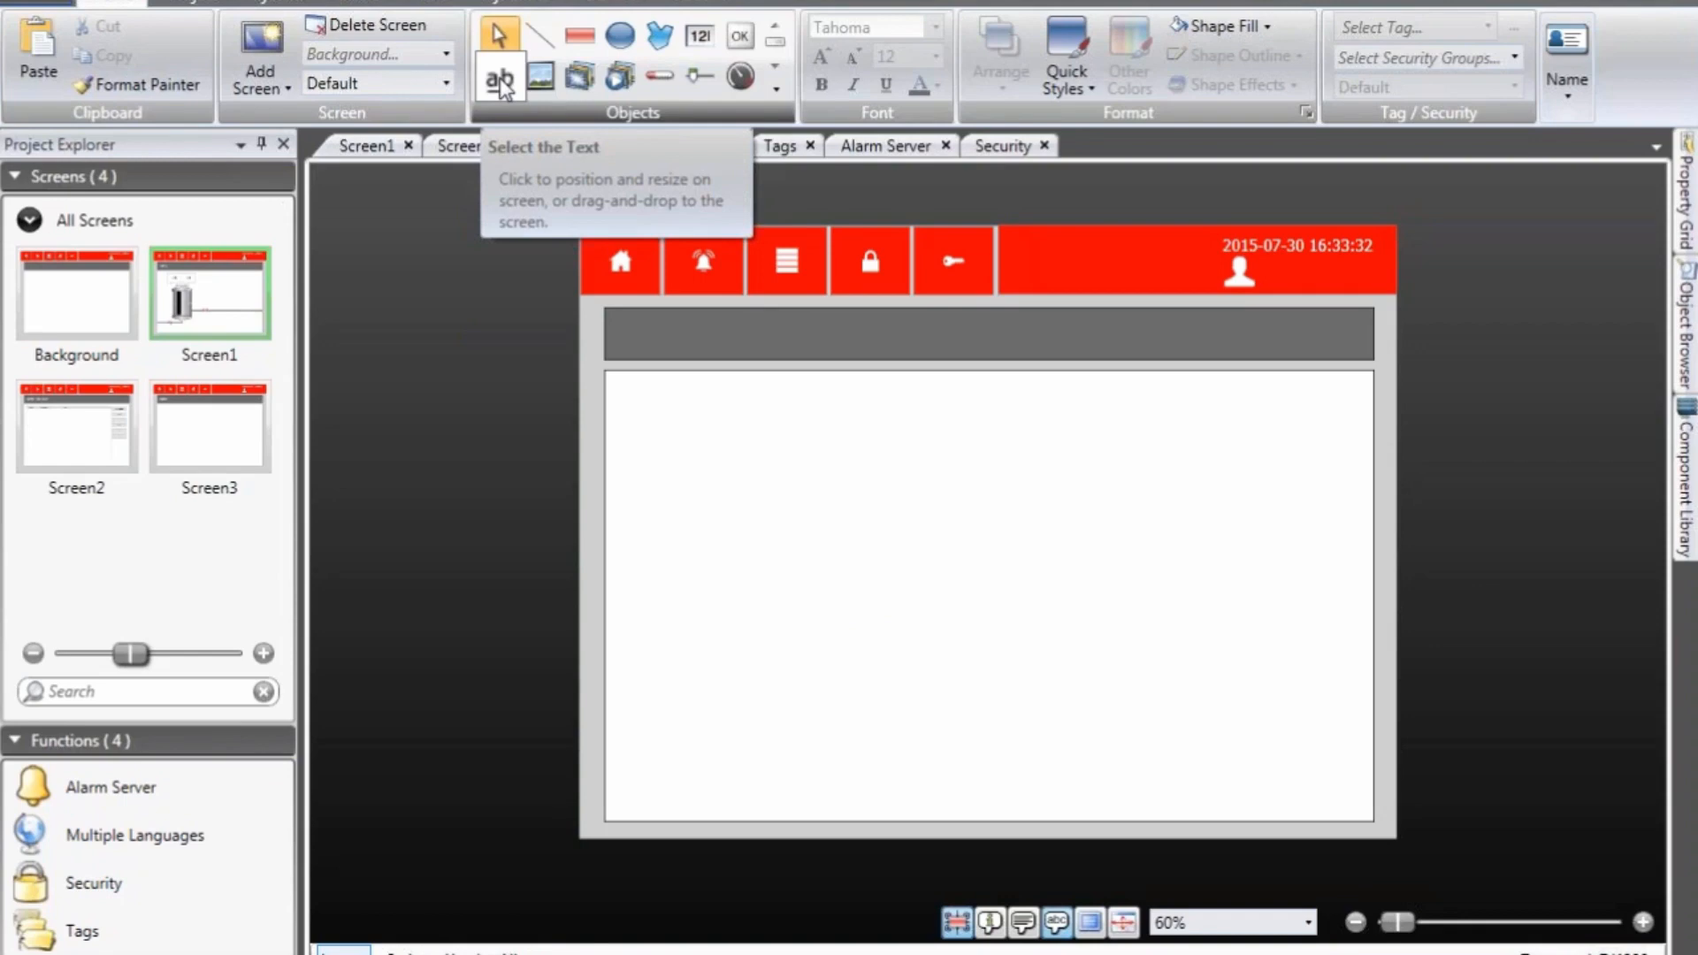
click(500, 84)
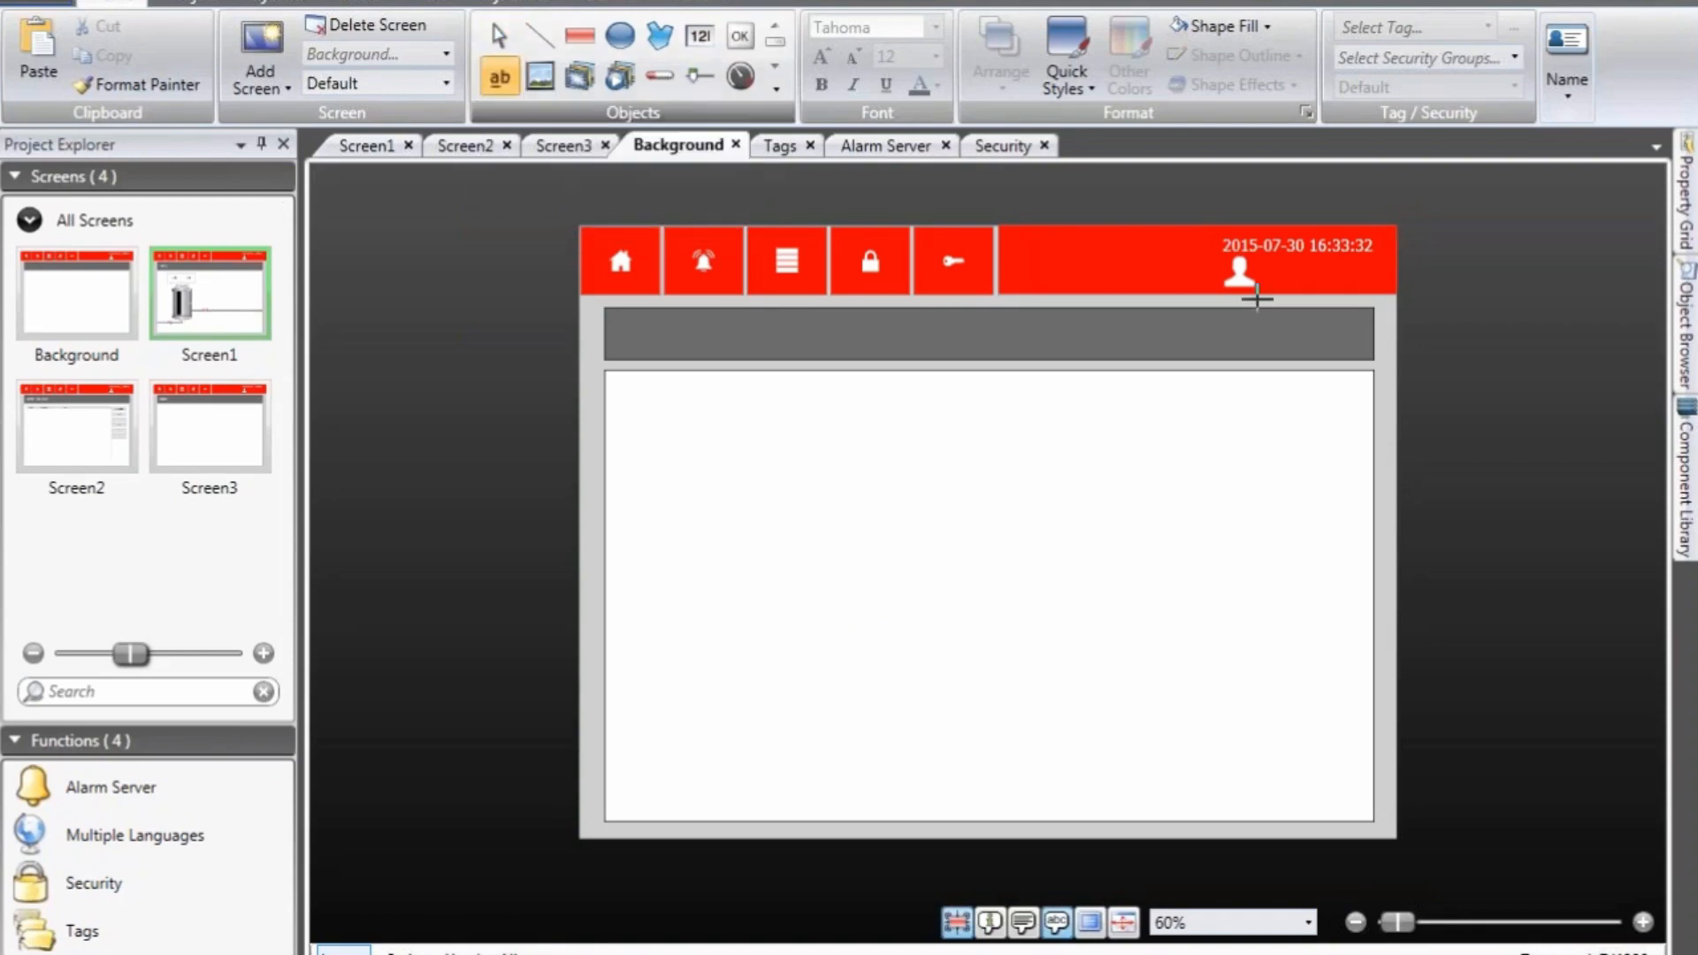
click(1263, 263)
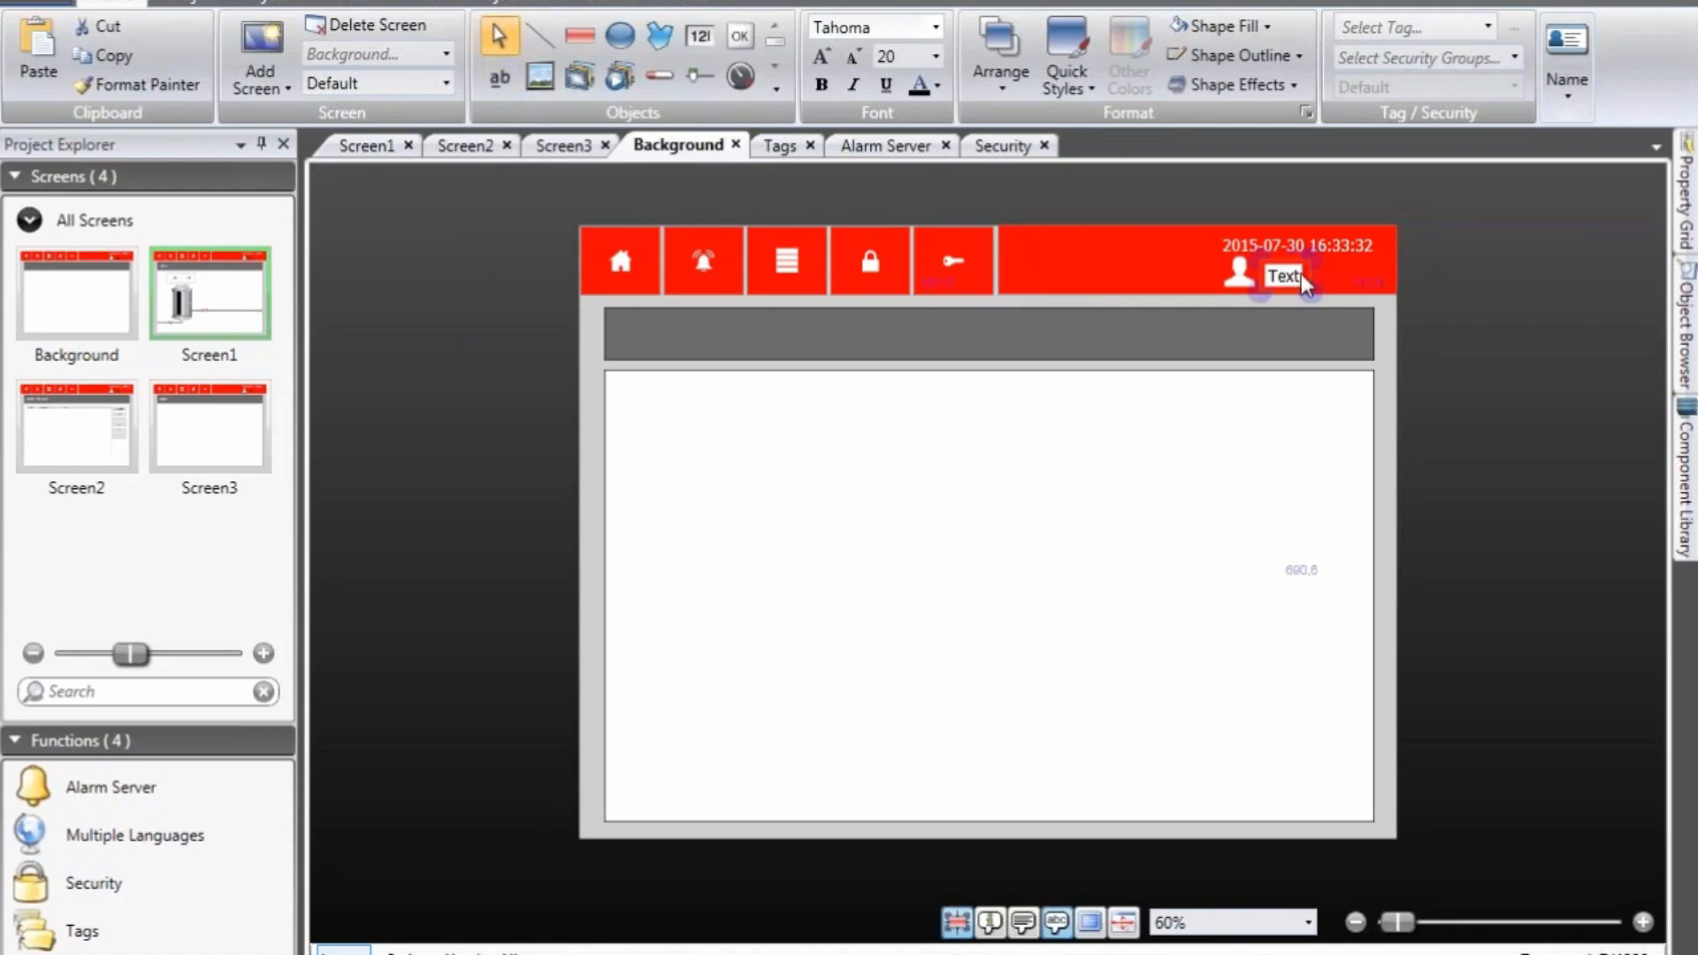
scroll(1301, 274, up, 1)
scroll(1405, 182, up, 1)
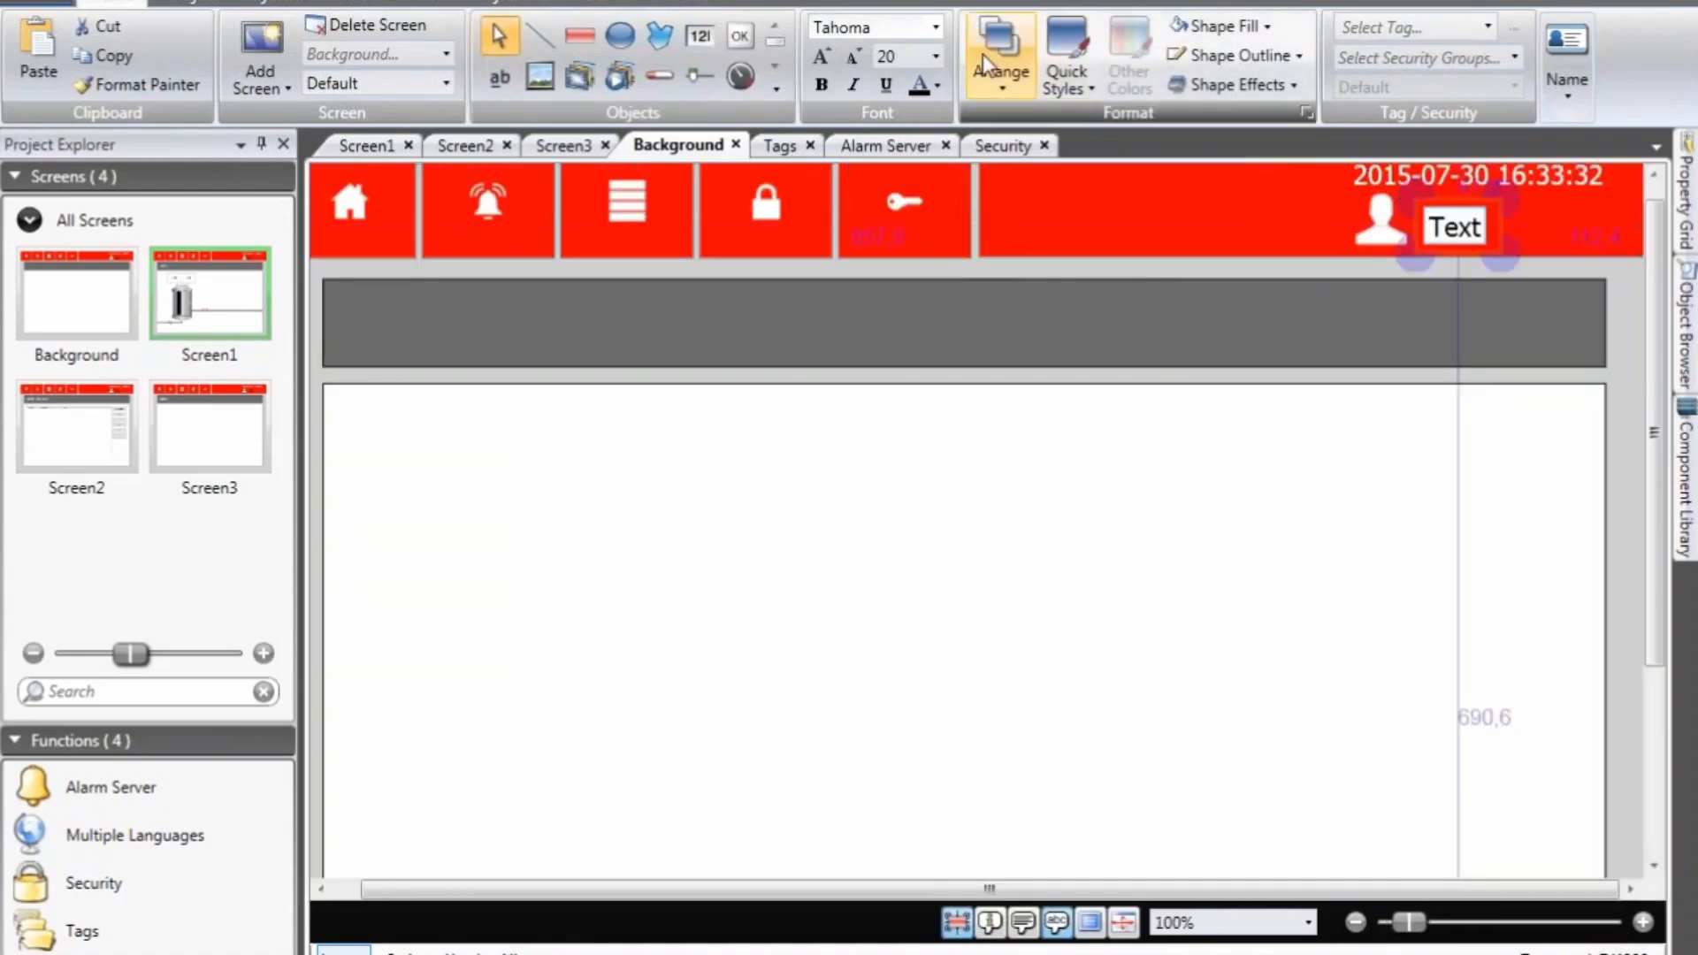
Step: Colour the text object beside the user icon white and move it slightly up in the red header
click(936, 86)
click(922, 159)
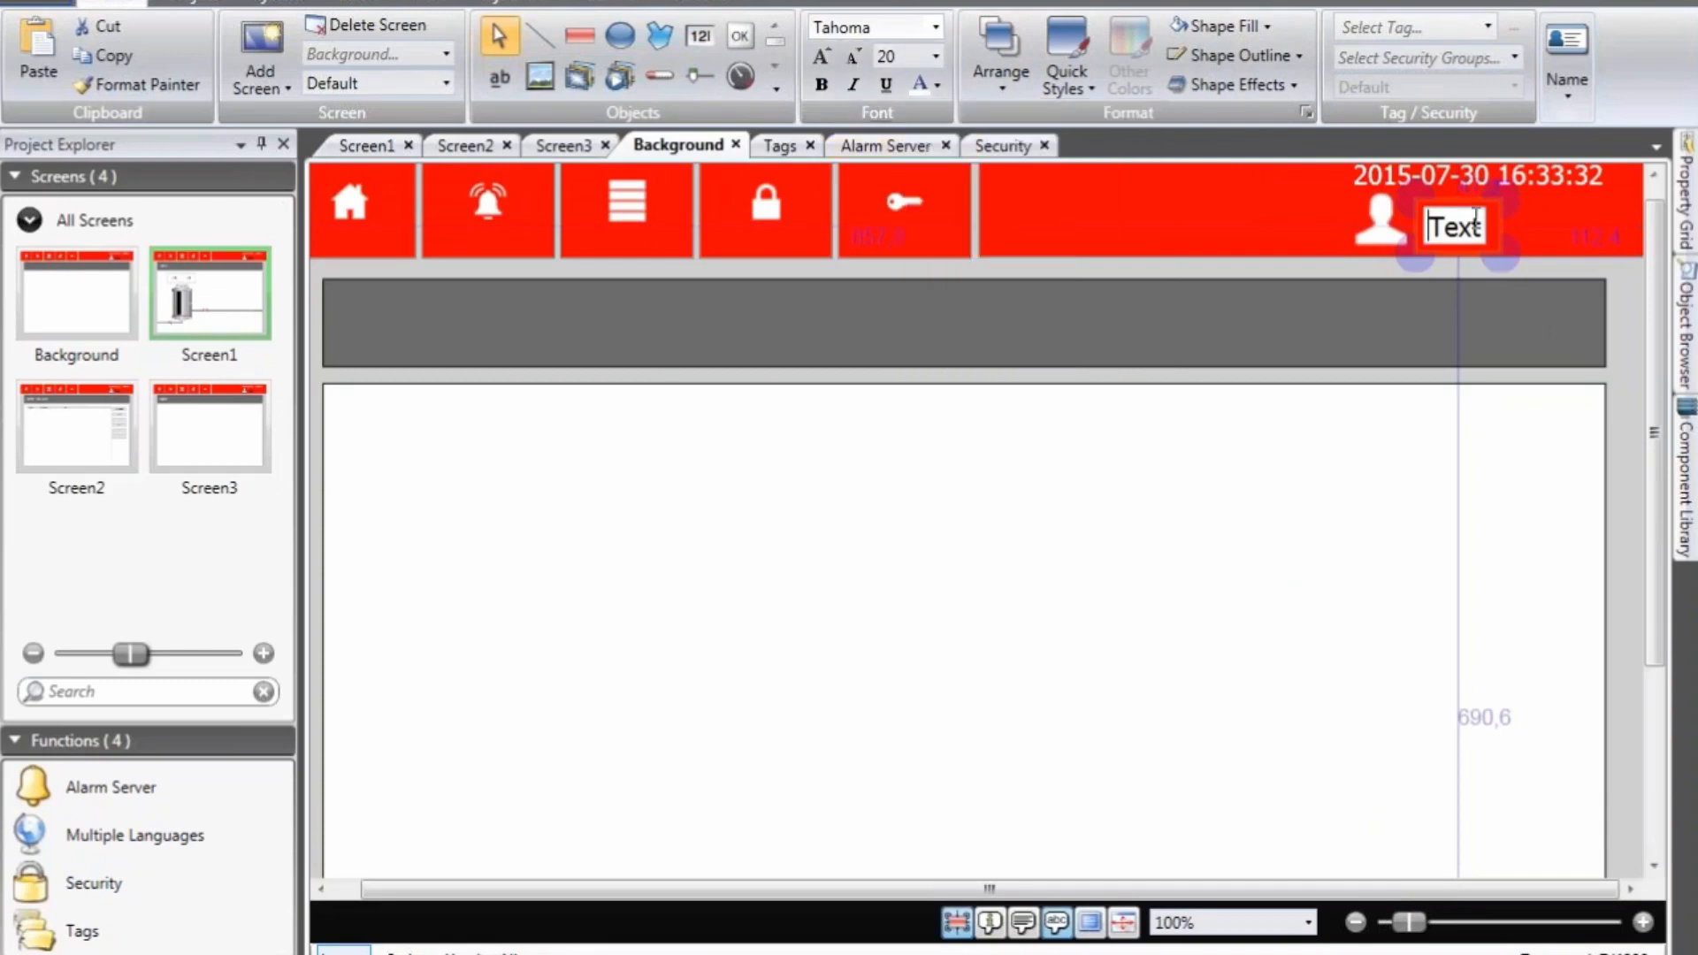
drag(1492, 223, 1493, 215)
Step: Connect the header text object beside the user icon to the SystemTagCurrentUser tag
click(1489, 28)
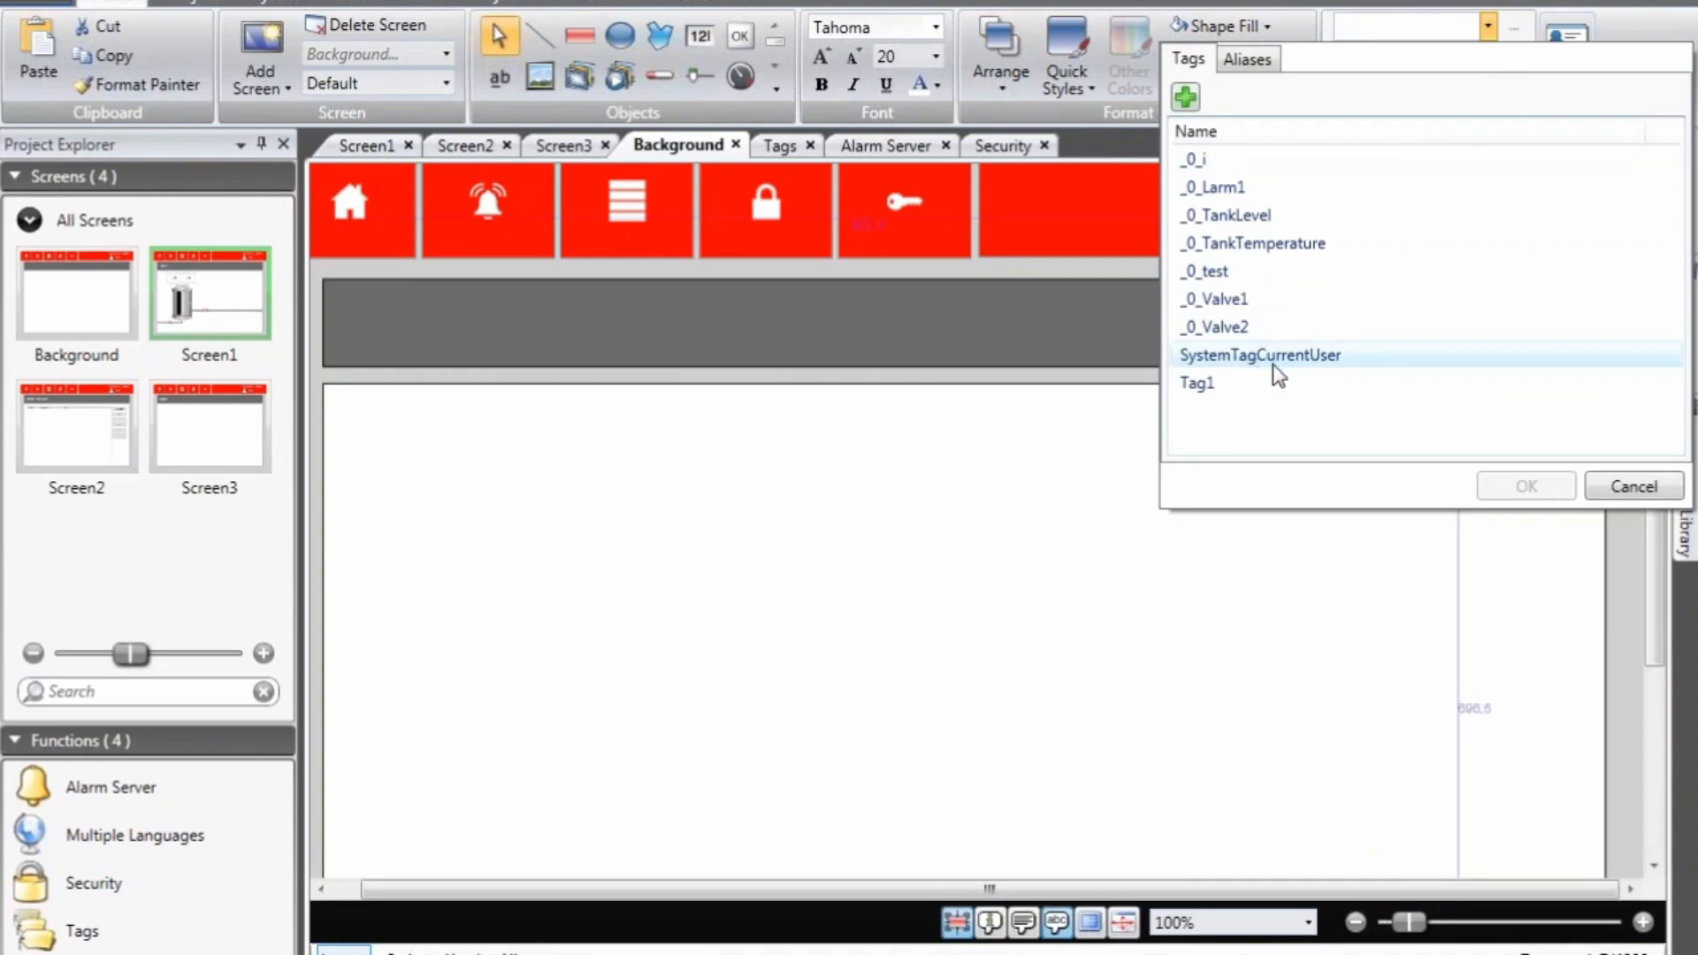
double_click(1277, 358)
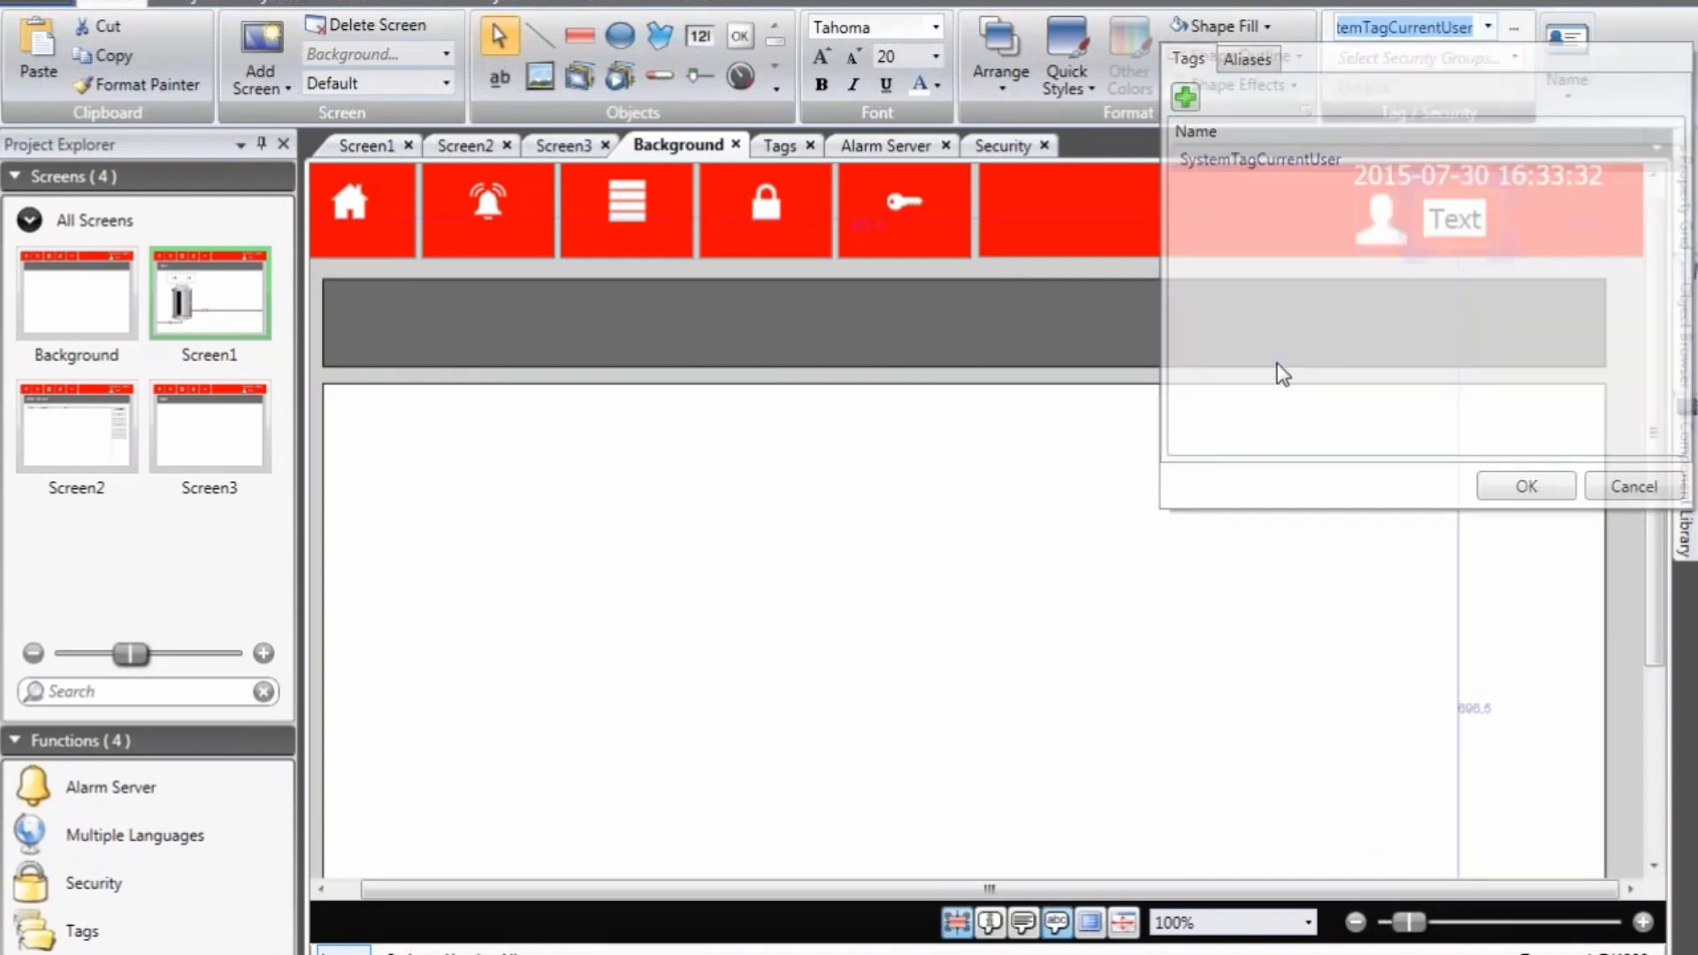
click(1611, 431)
scroll(1610, 431, down, 1)
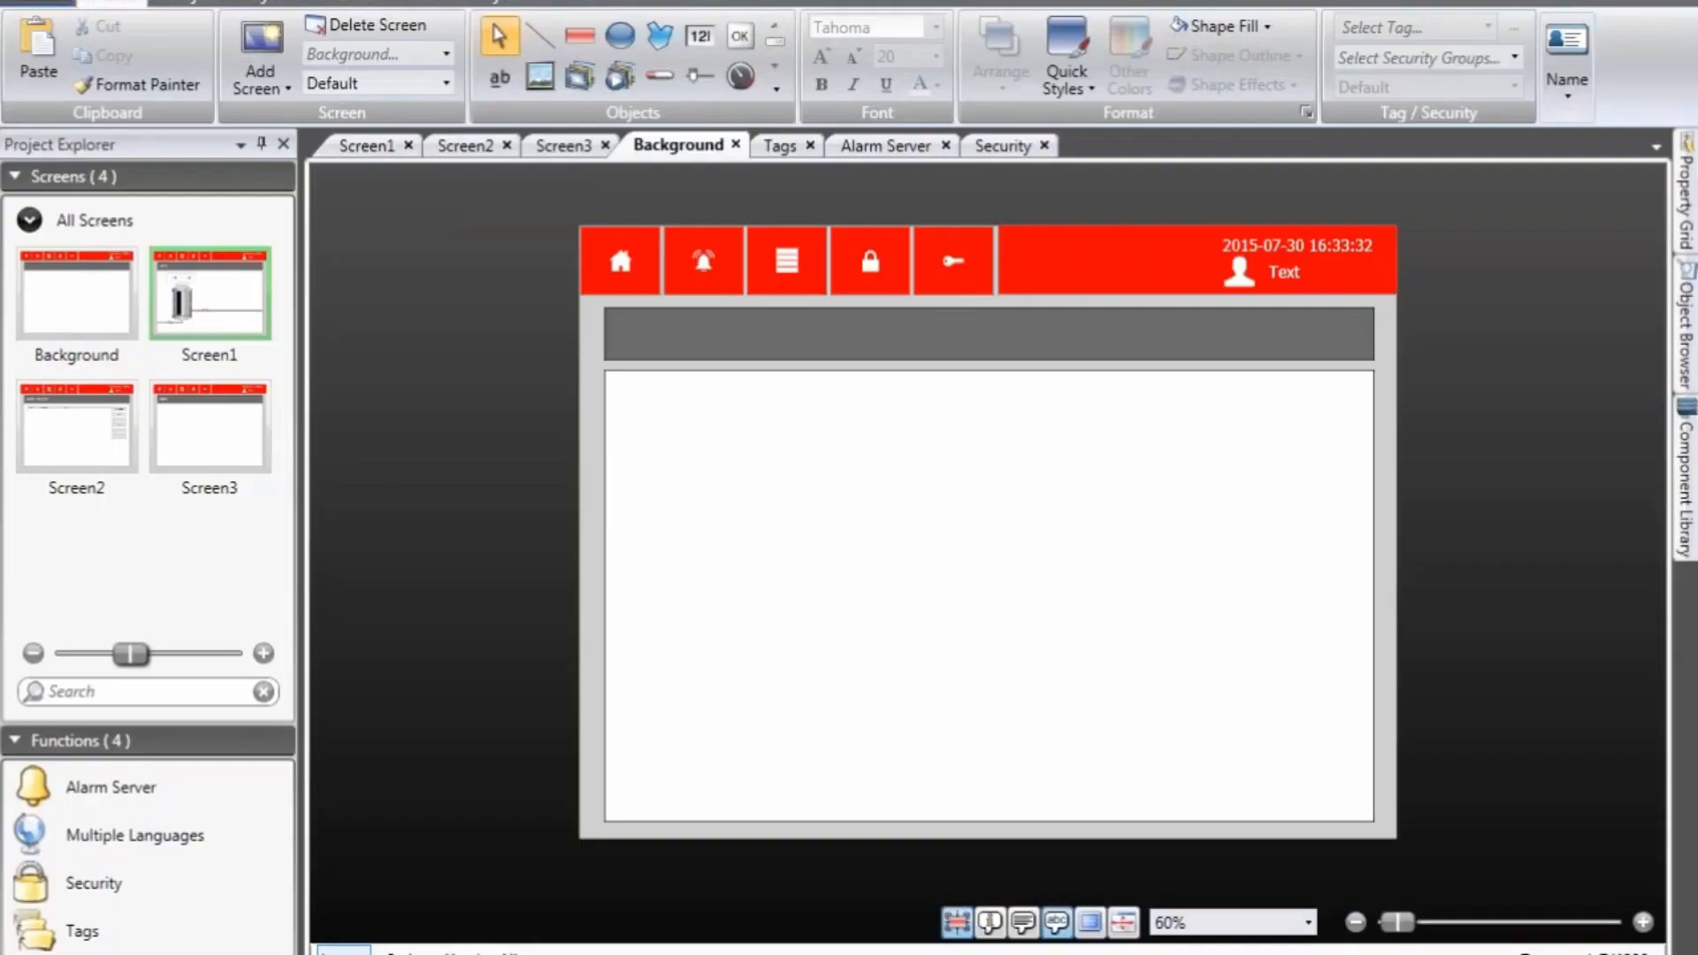
Step: Run the project and try to operate the valve on the pipe below the tank without logging in
key(F5)
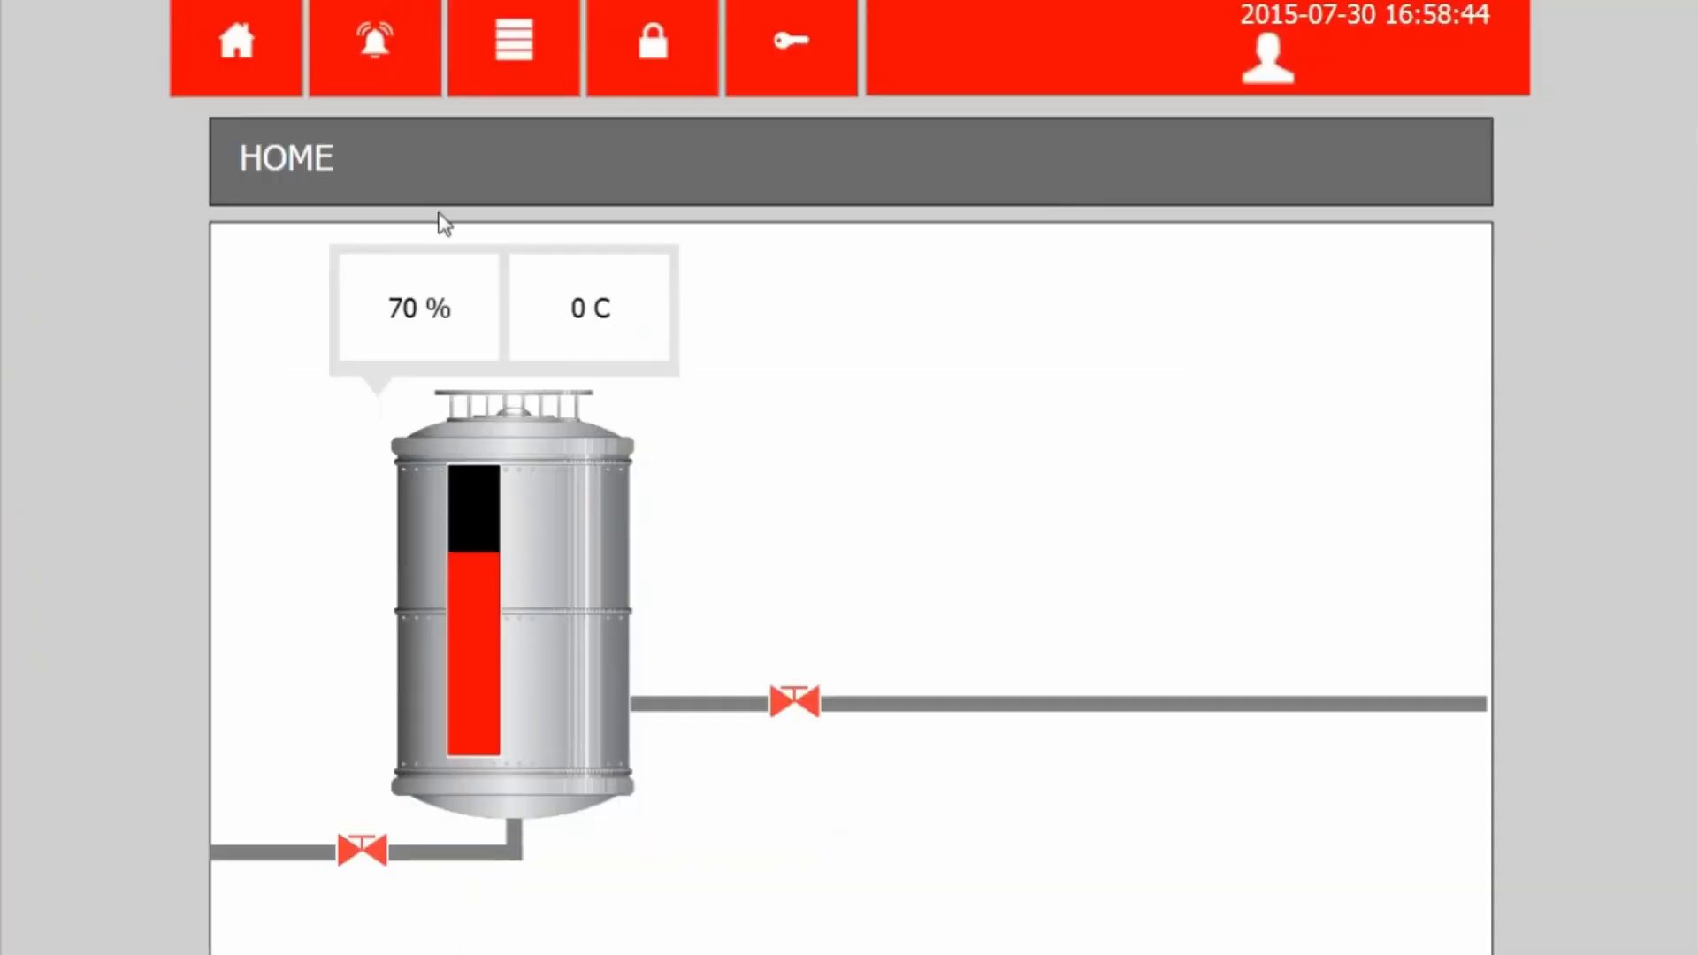
click(362, 849)
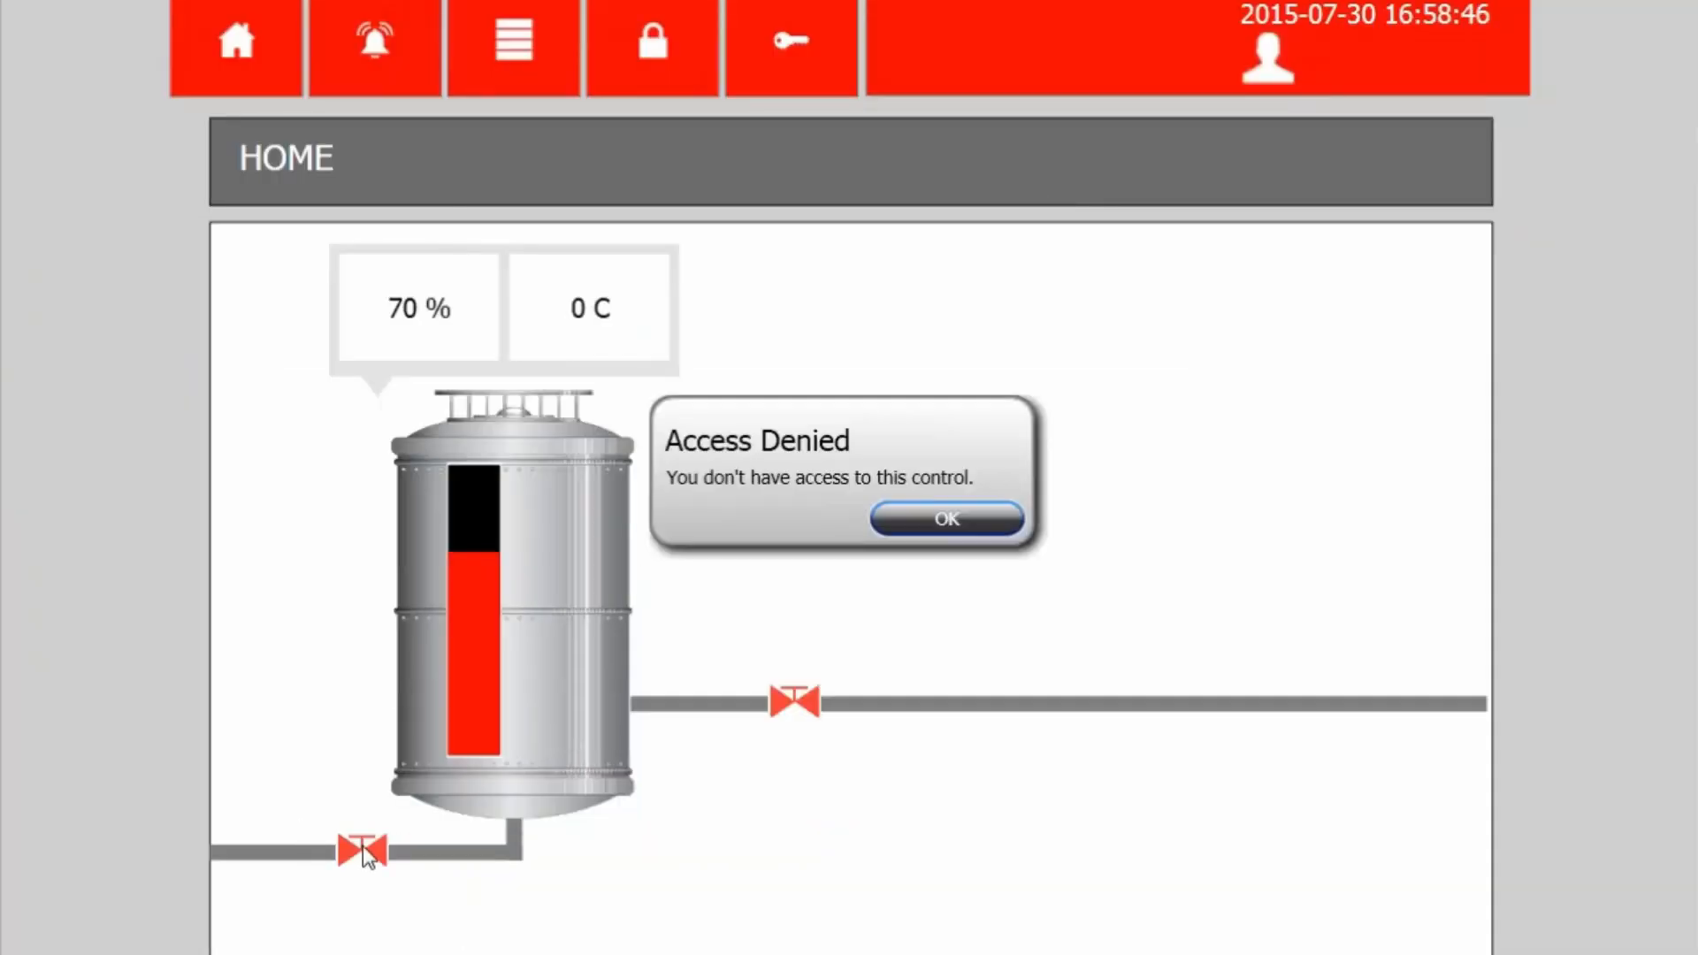
click(963, 527)
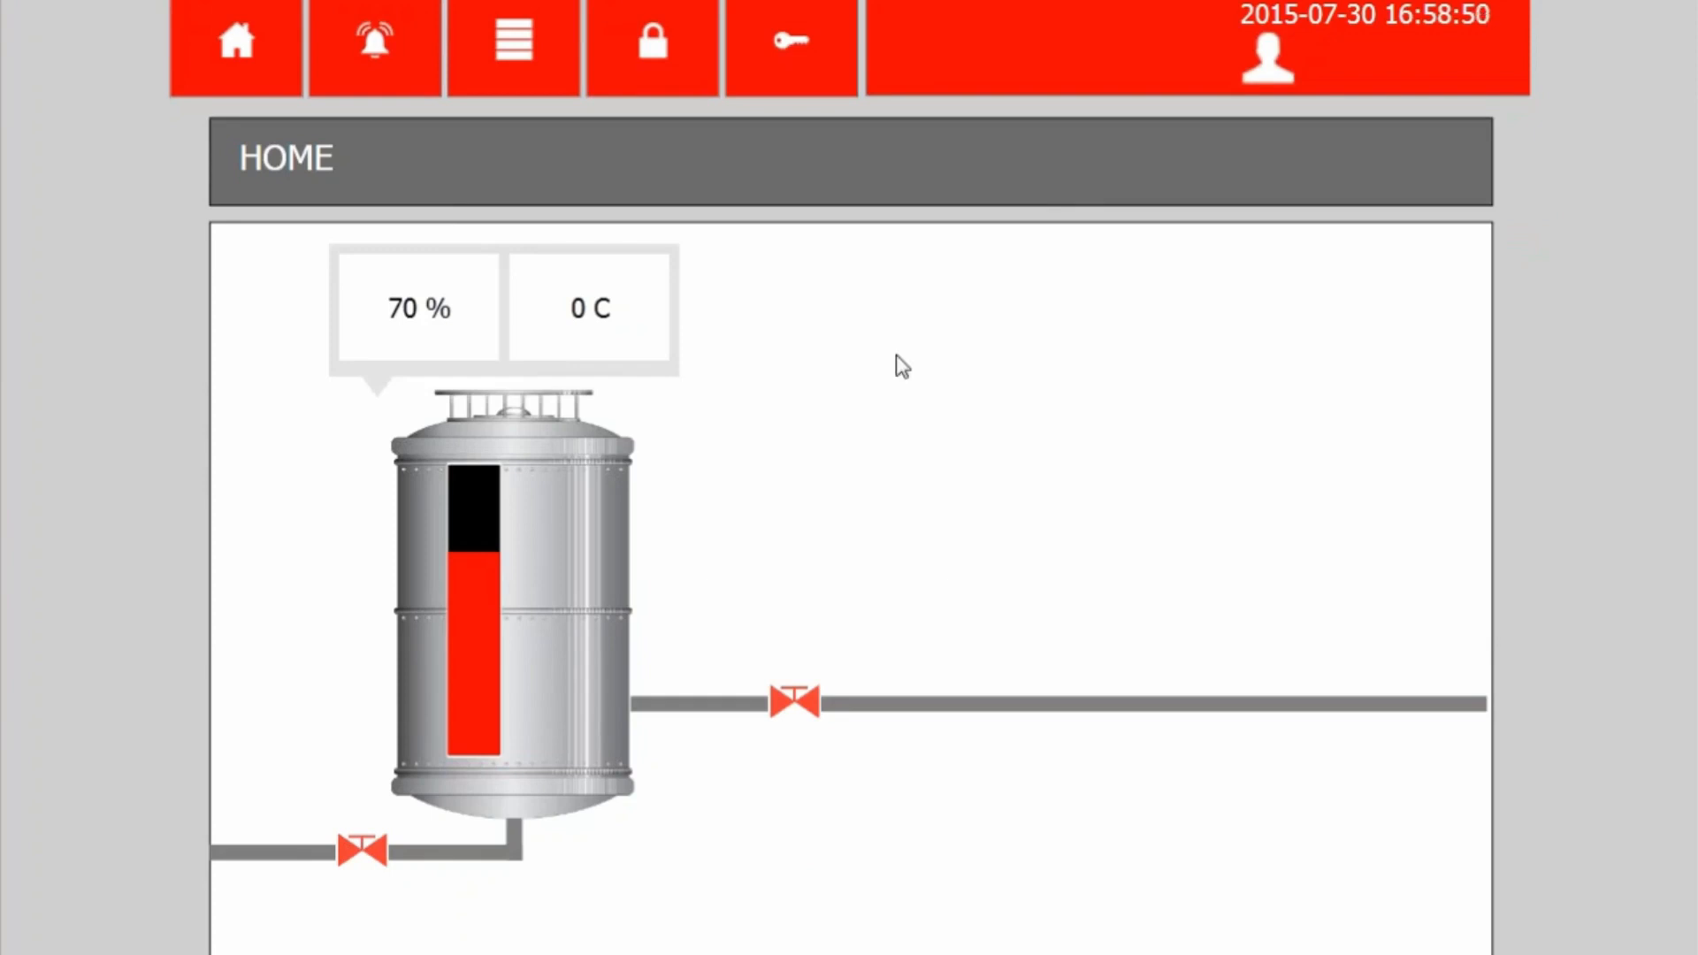
Step: Log in to the running project as the operator by choosing the user name and entering the account password
click(648, 45)
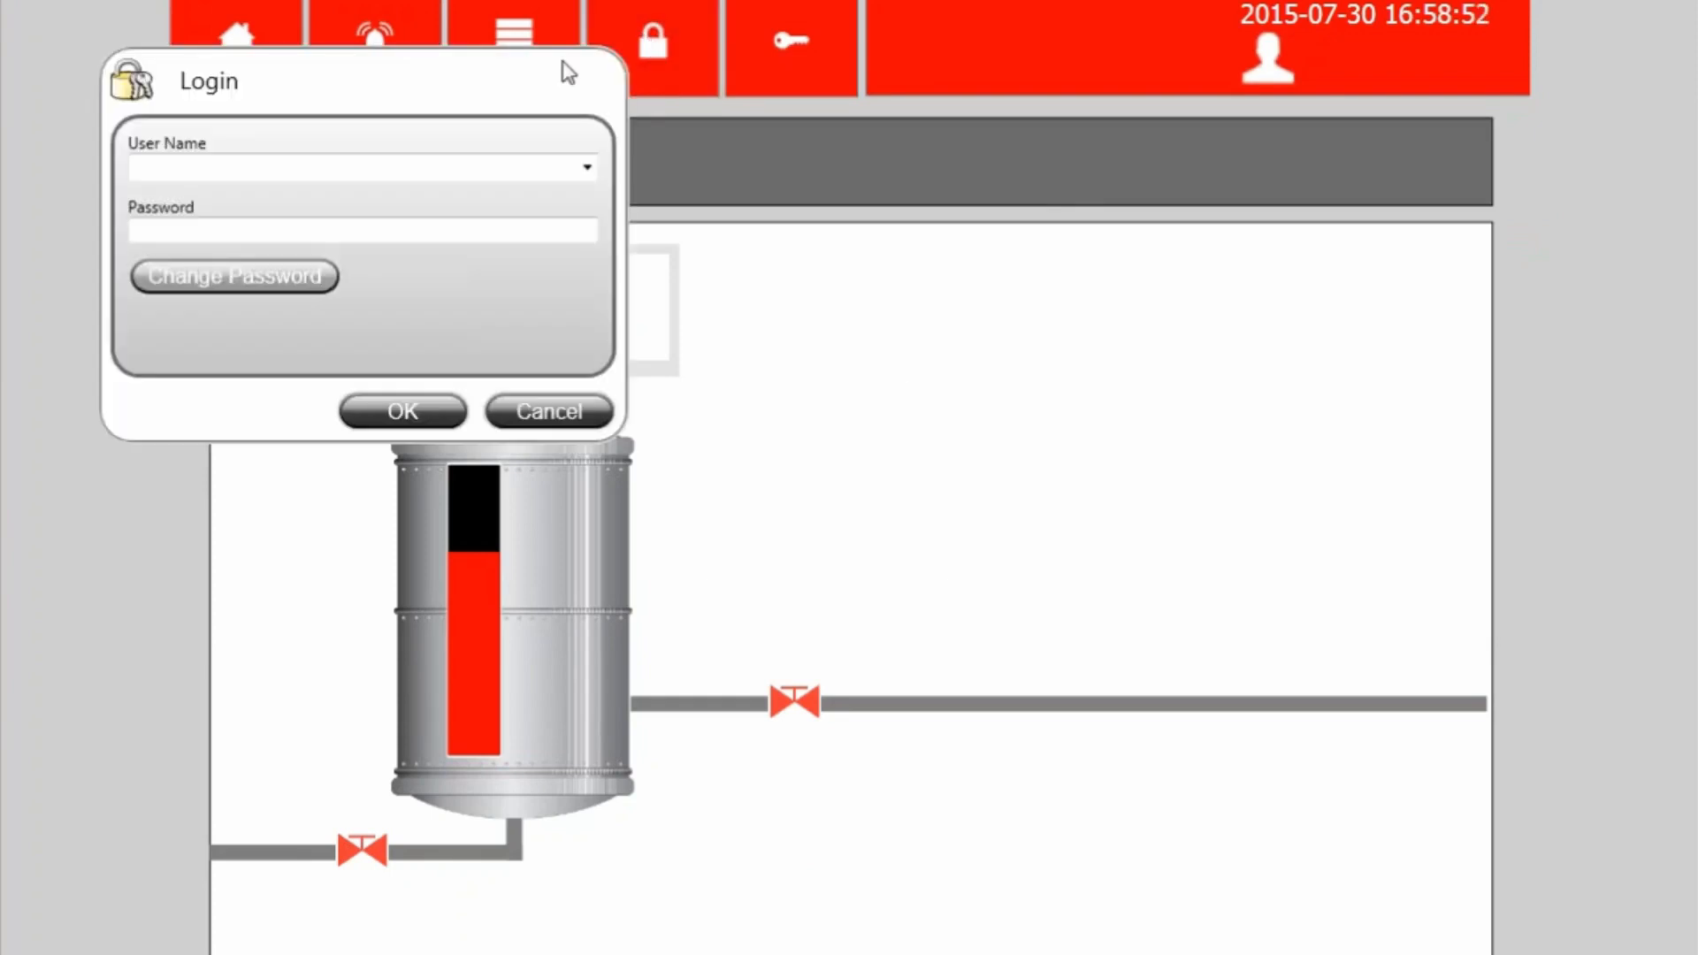
click(1026, 184)
click(965, 231)
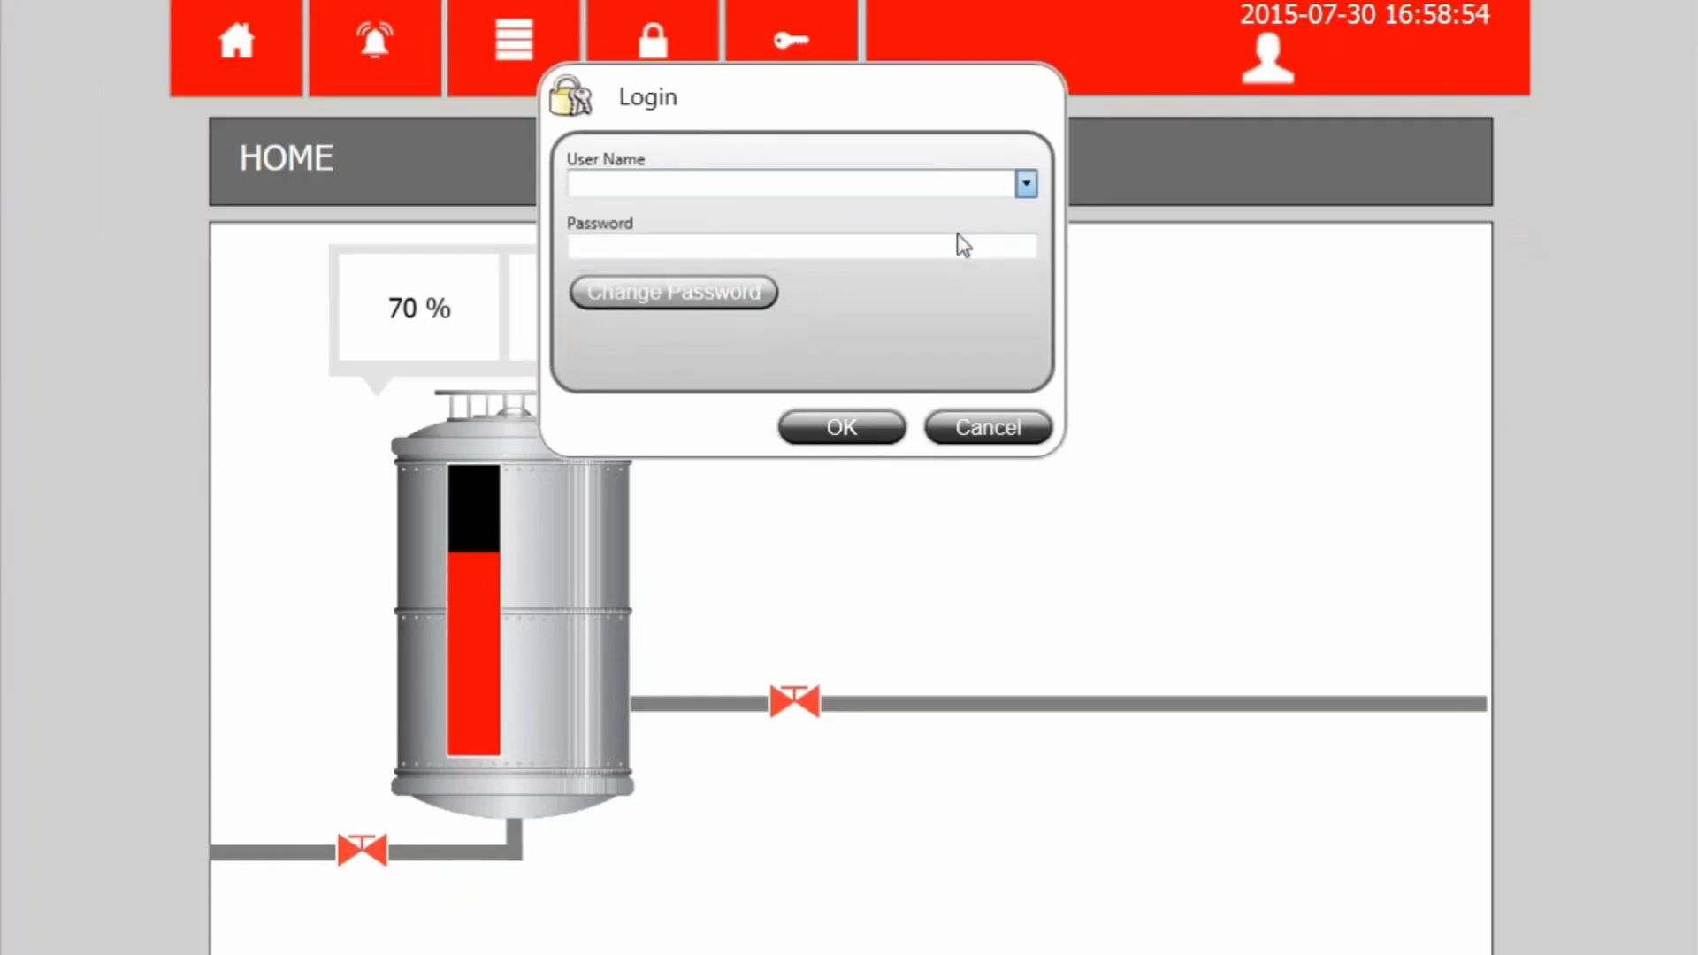
click(763, 308)
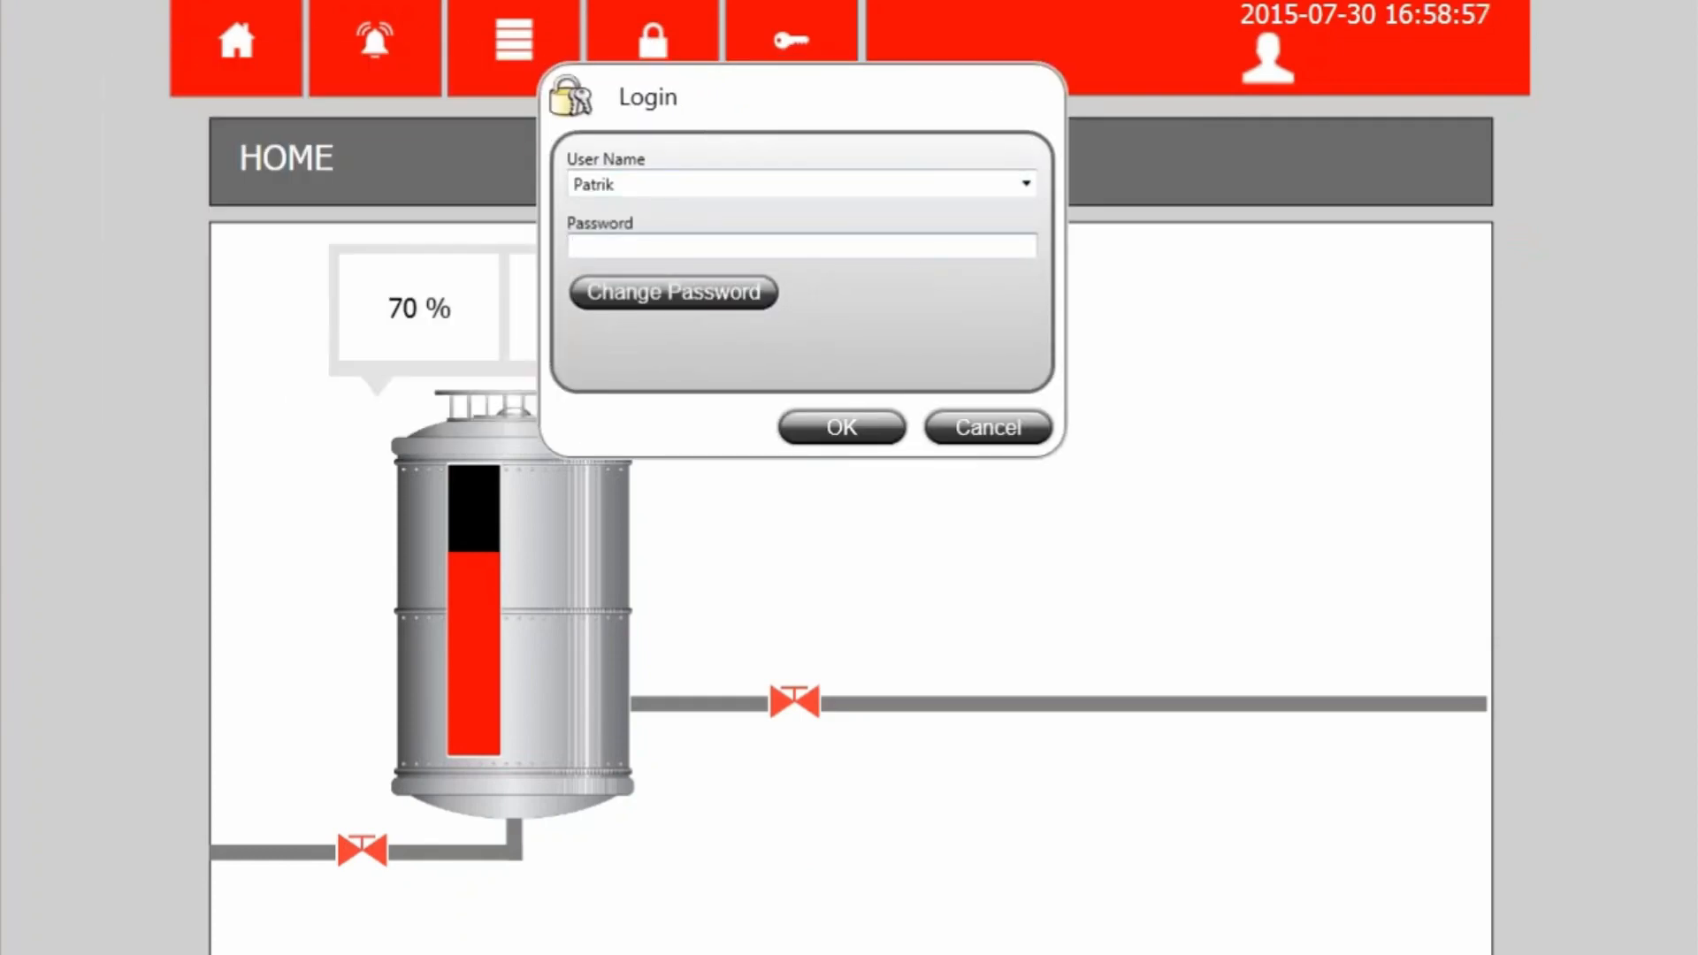
click(1009, 618)
click(1232, 681)
click(951, 528)
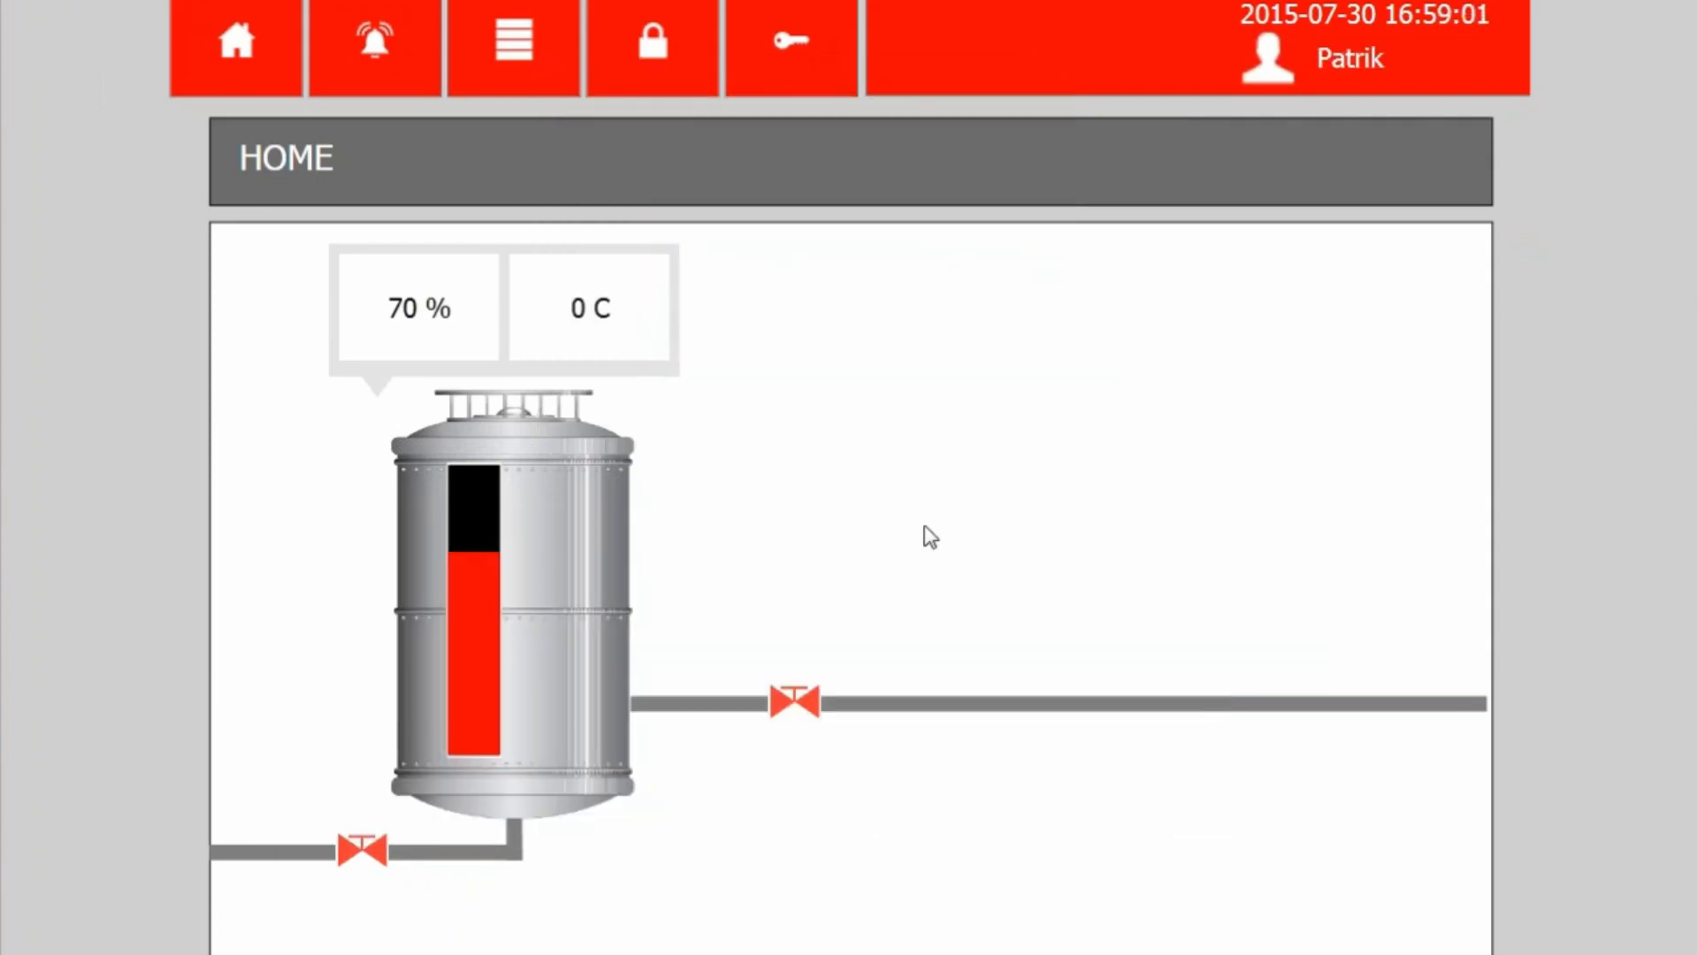
Step: As the operator, operate the valve below the tank, and try the valve on the side pipe
click(369, 848)
click(371, 851)
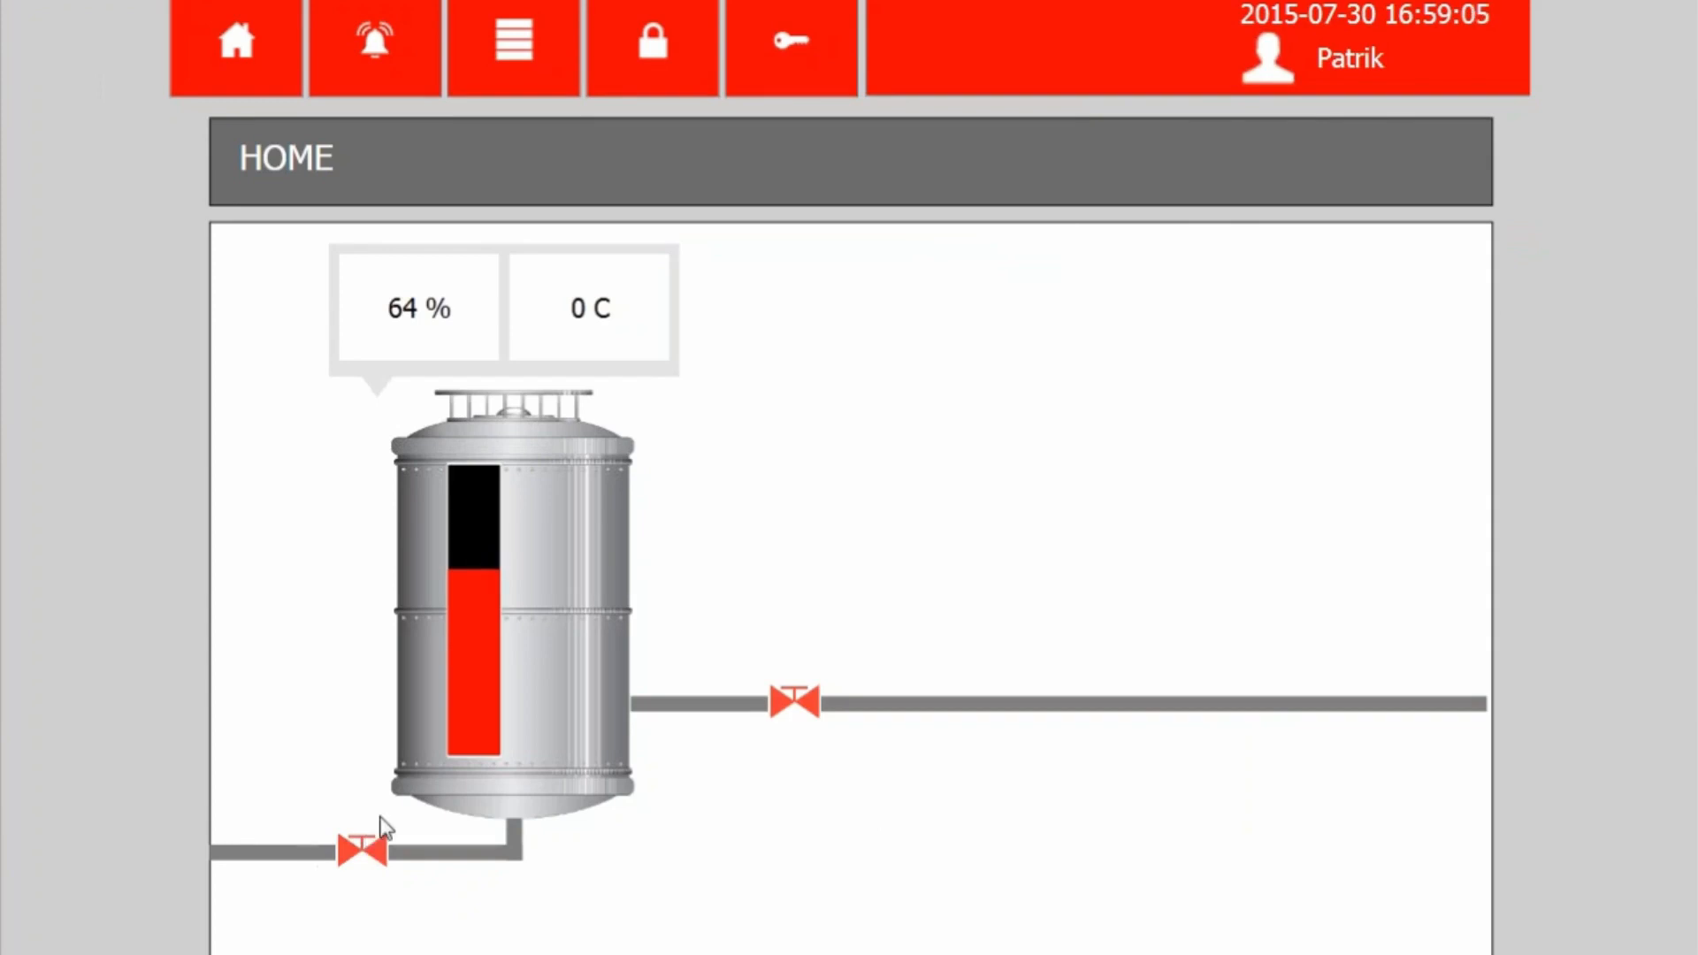
click(810, 704)
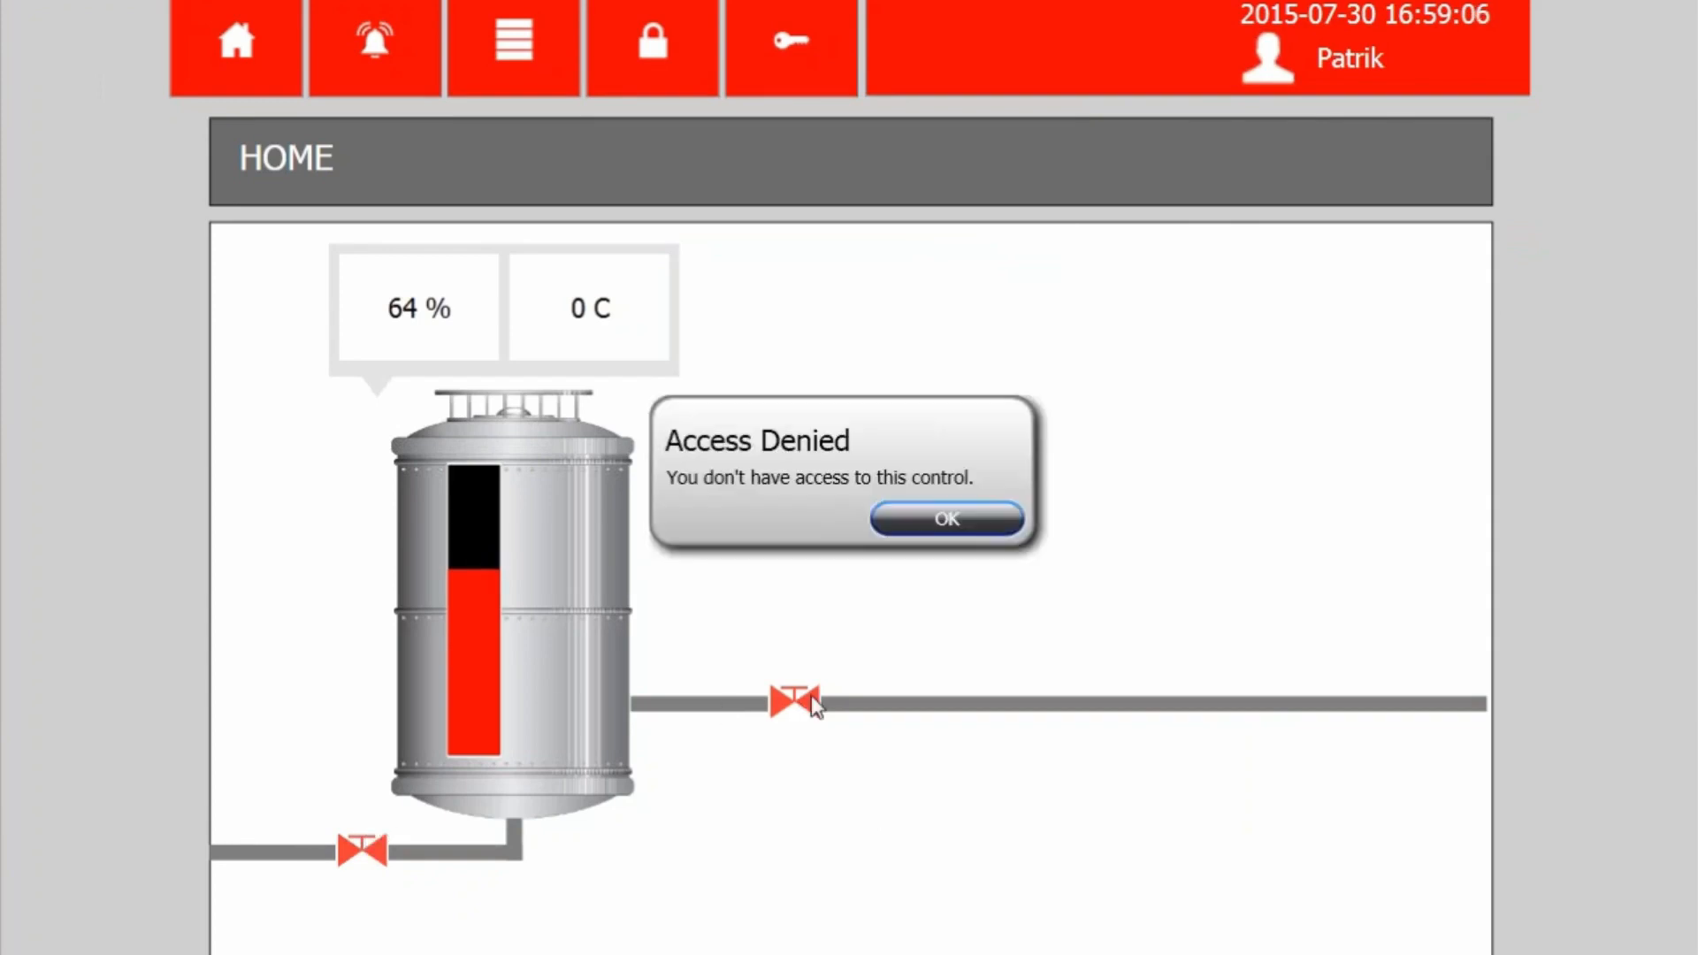
click(985, 523)
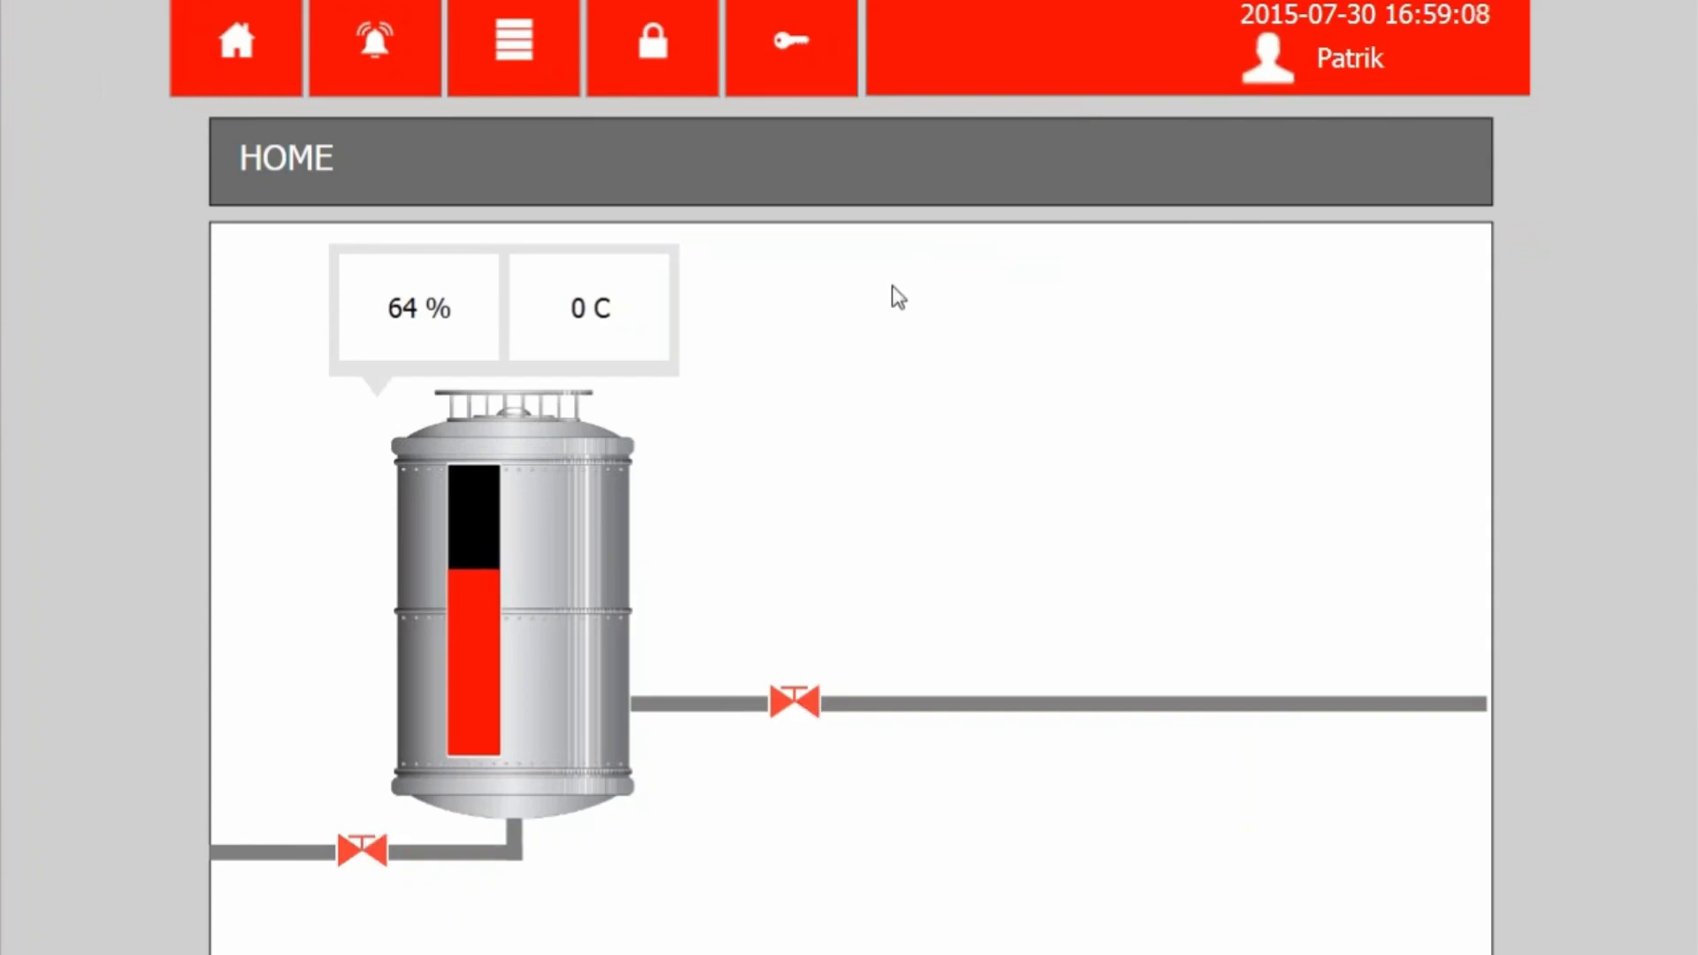
Step: Log in as the service user by choosing the user name and entering the account password
click(655, 53)
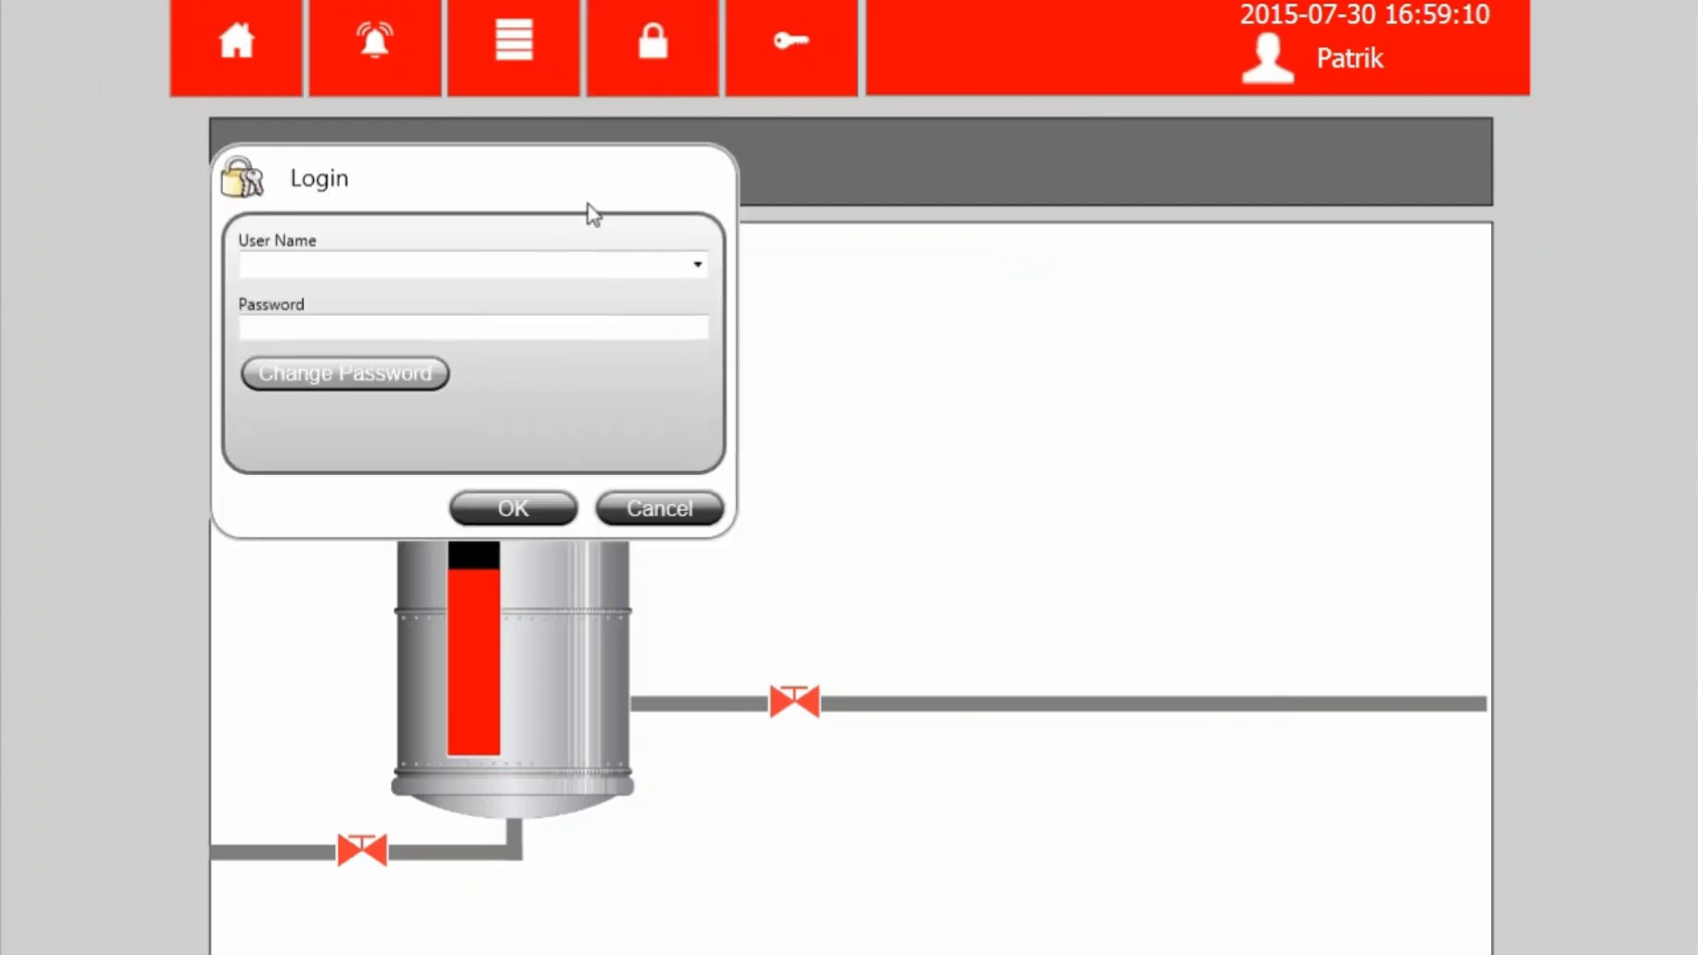
click(1038, 200)
click(1012, 263)
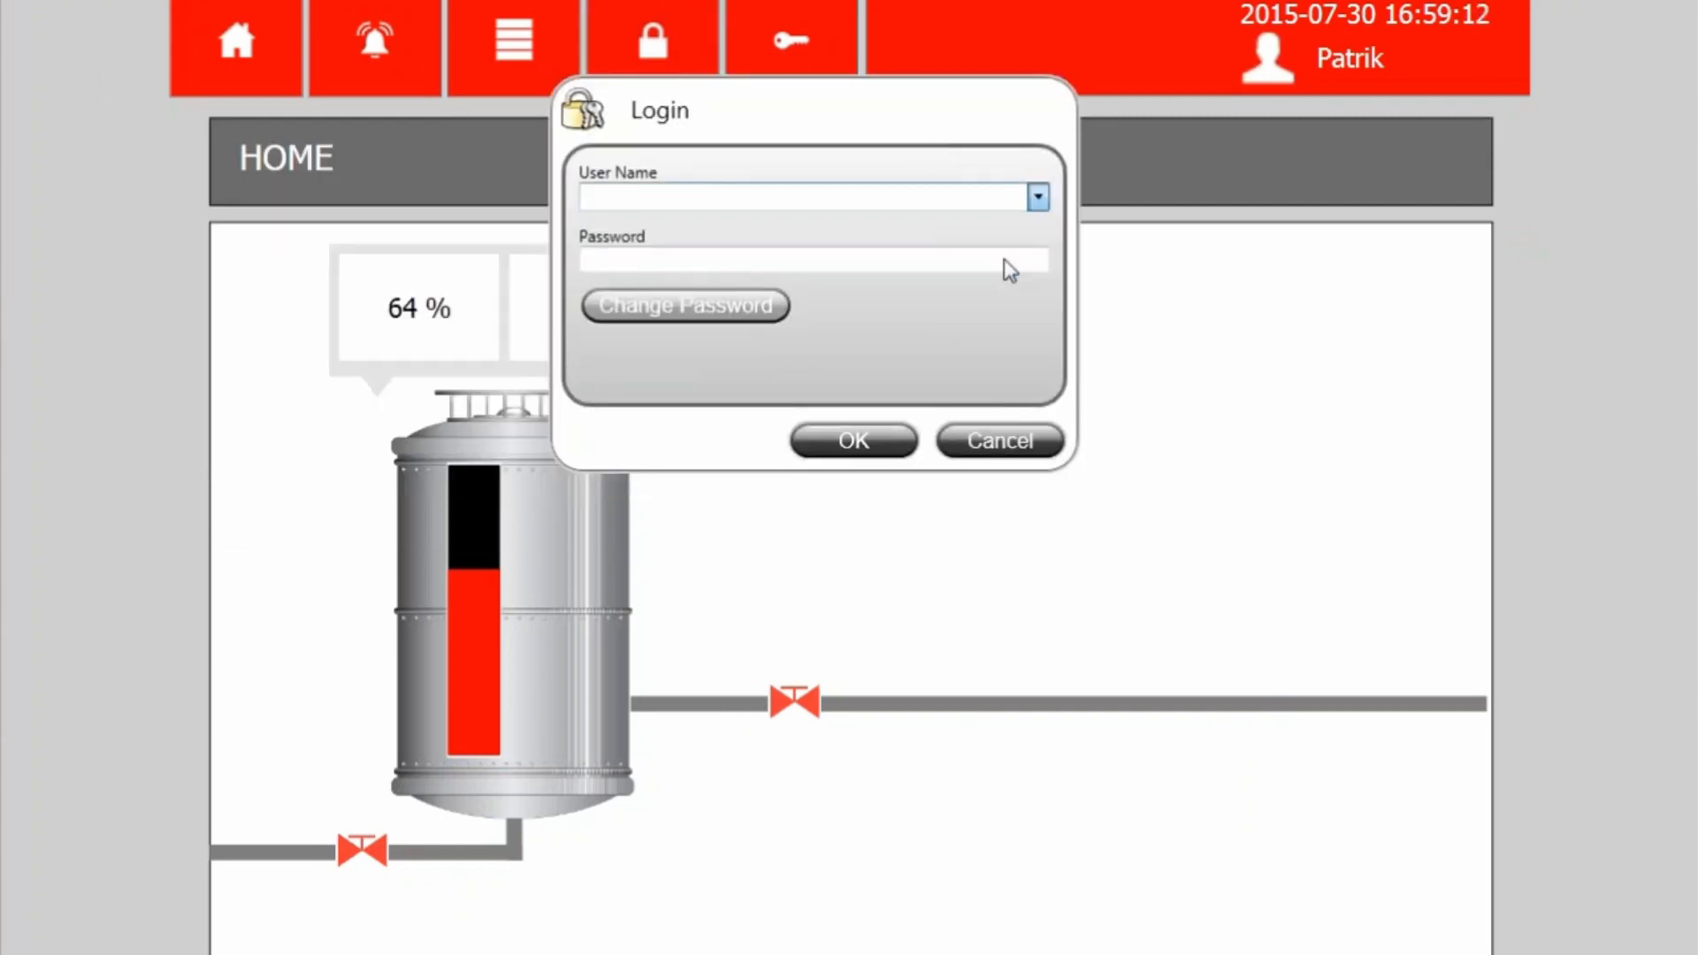
drag(0, 829, 952, 829)
click(645, 638)
click(1237, 694)
click(947, 520)
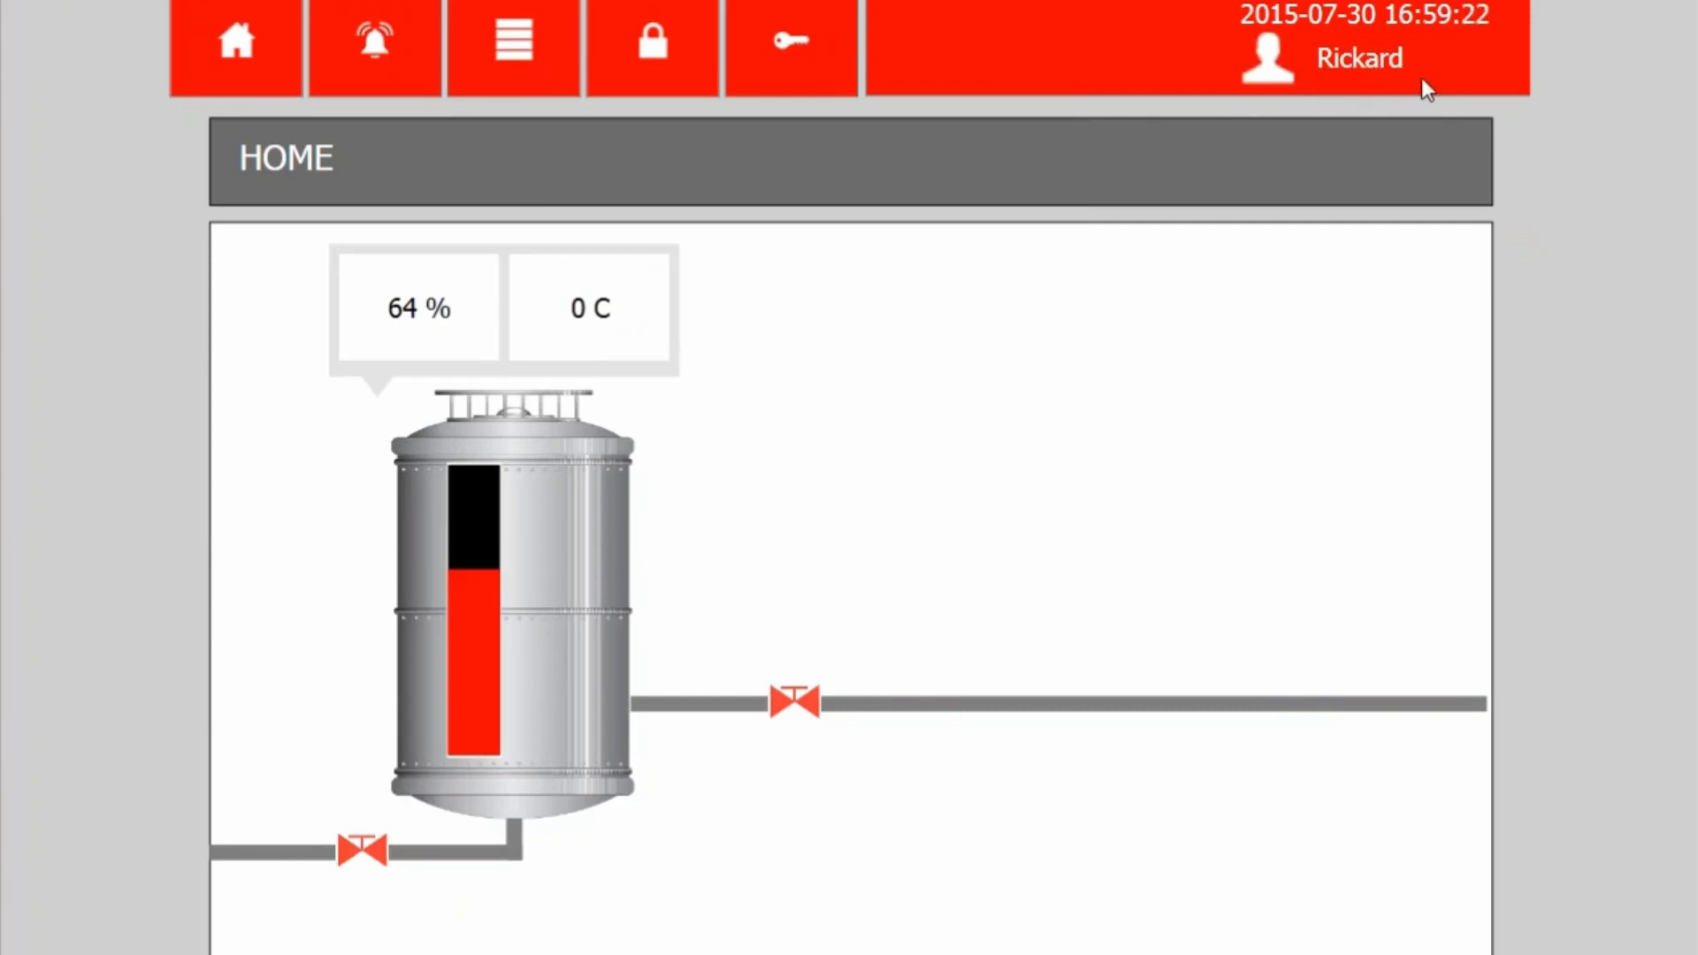
Step: As the service user, operate the valve on the pipe leaving the tank's side
click(806, 701)
click(806, 701)
click(808, 703)
Step: Log out the service user and try to operate the side pipe's valve with nobody logged in
click(777, 38)
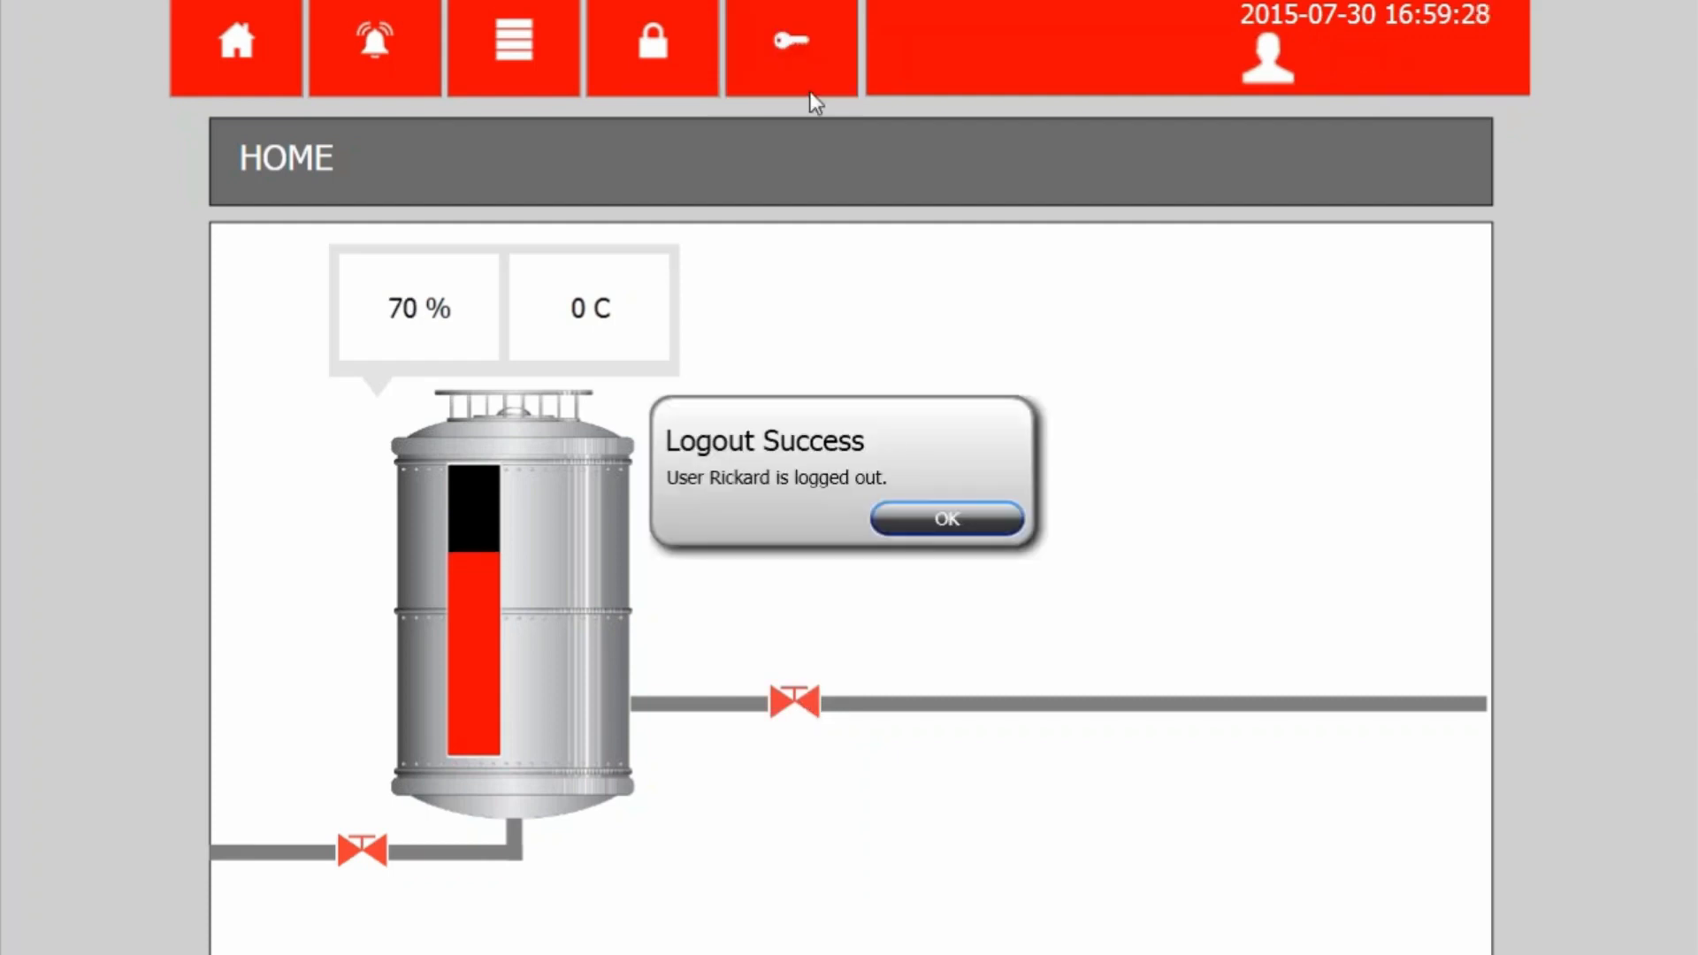
click(910, 521)
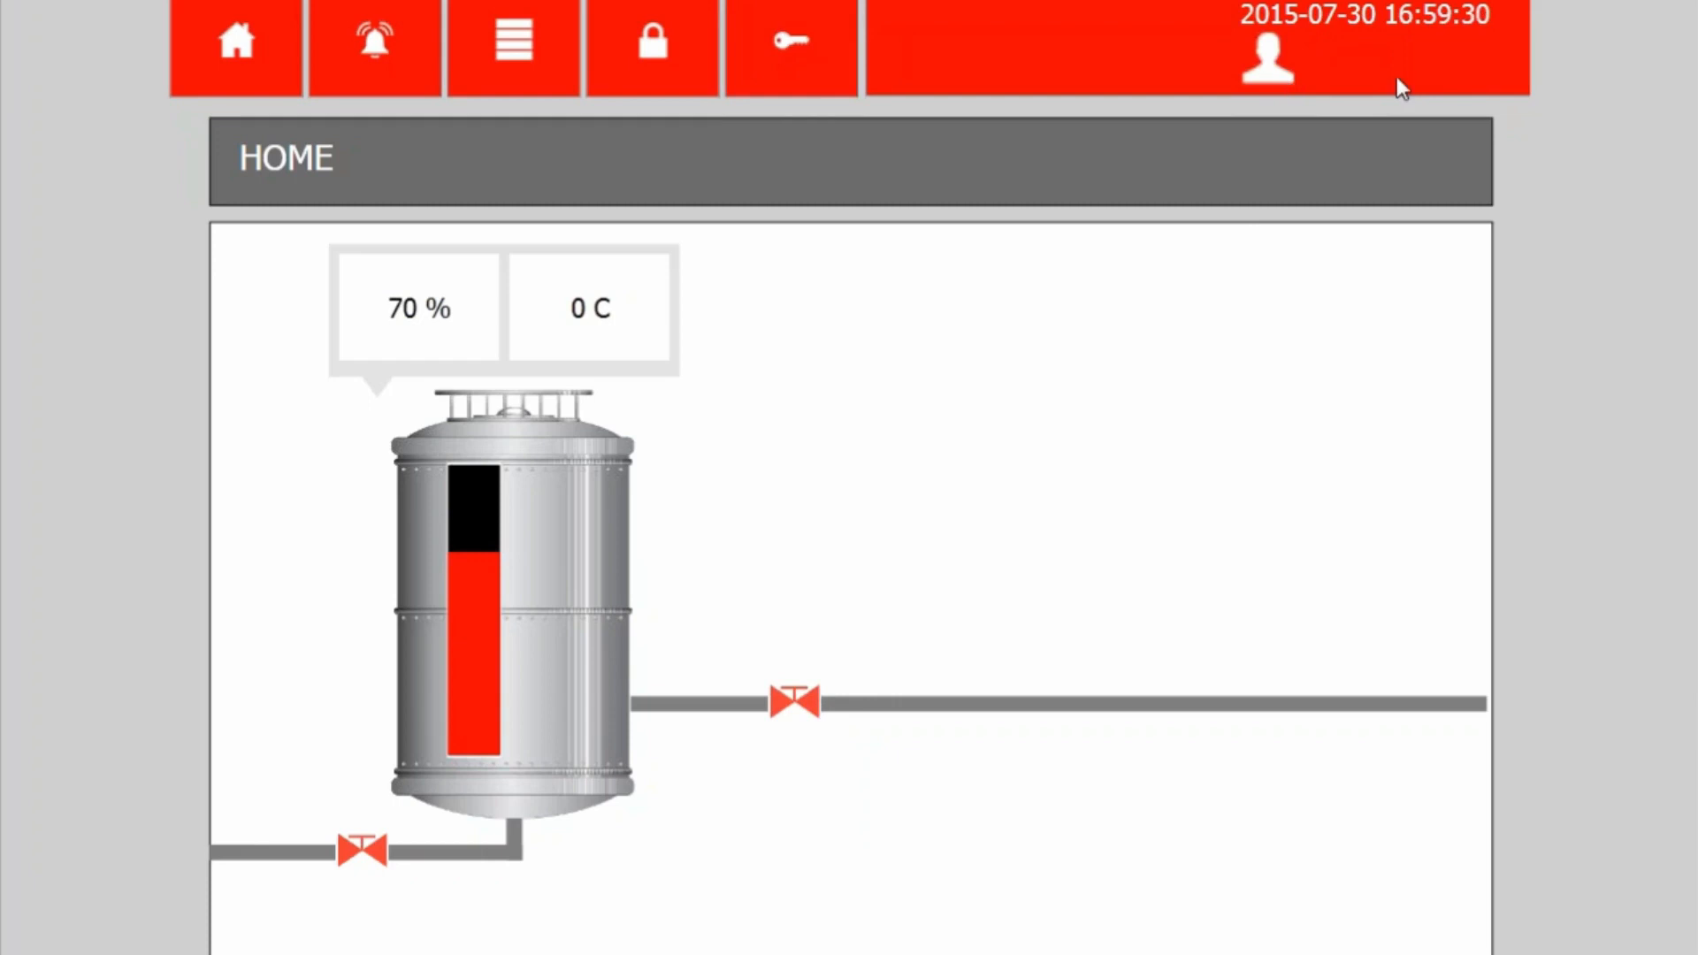
click(805, 703)
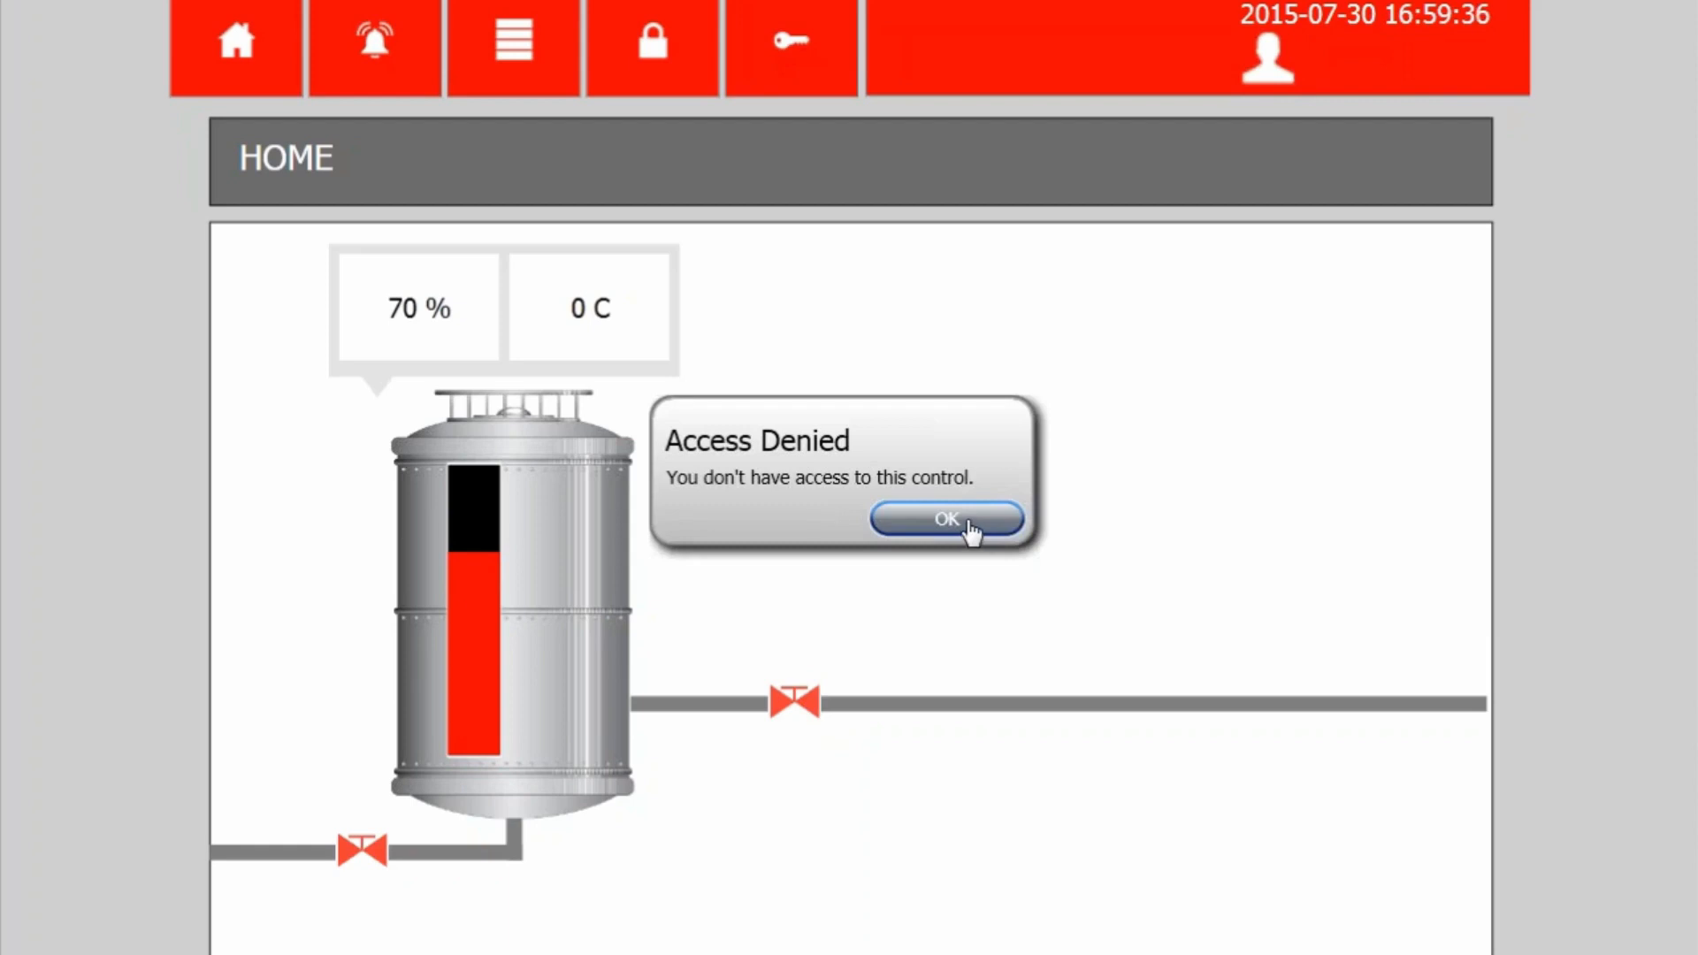
click(970, 531)
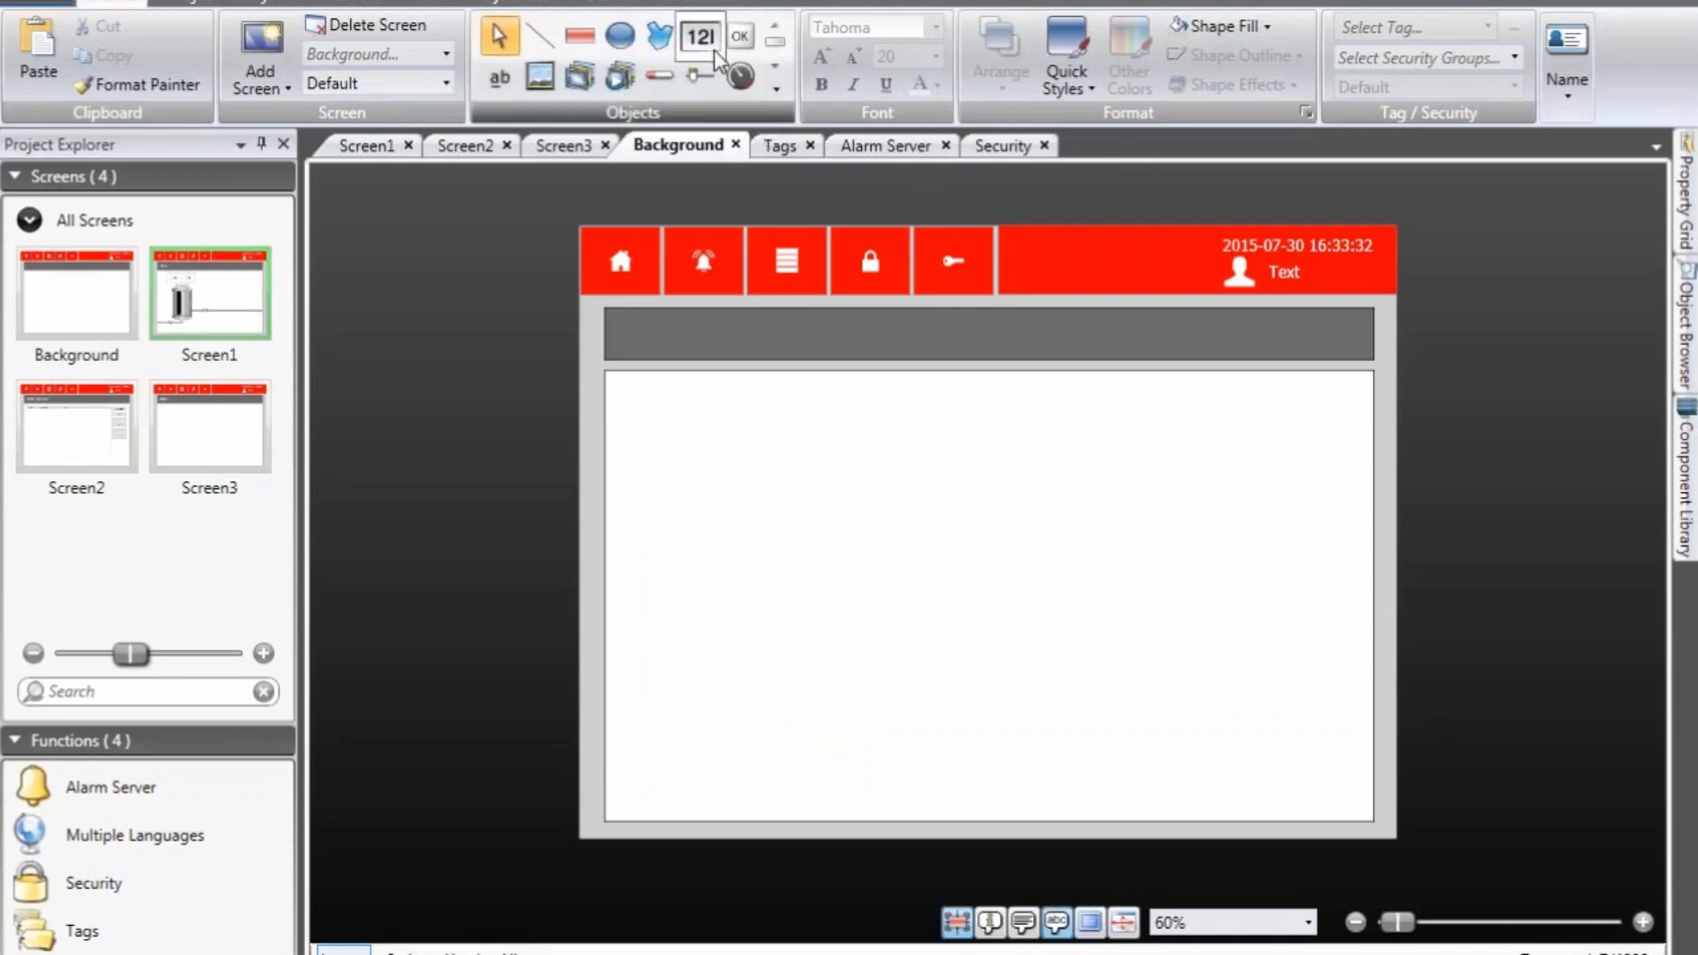
Step: Add the Audit Trail function to the project and turn off audit logging for all actions
click(374, 5)
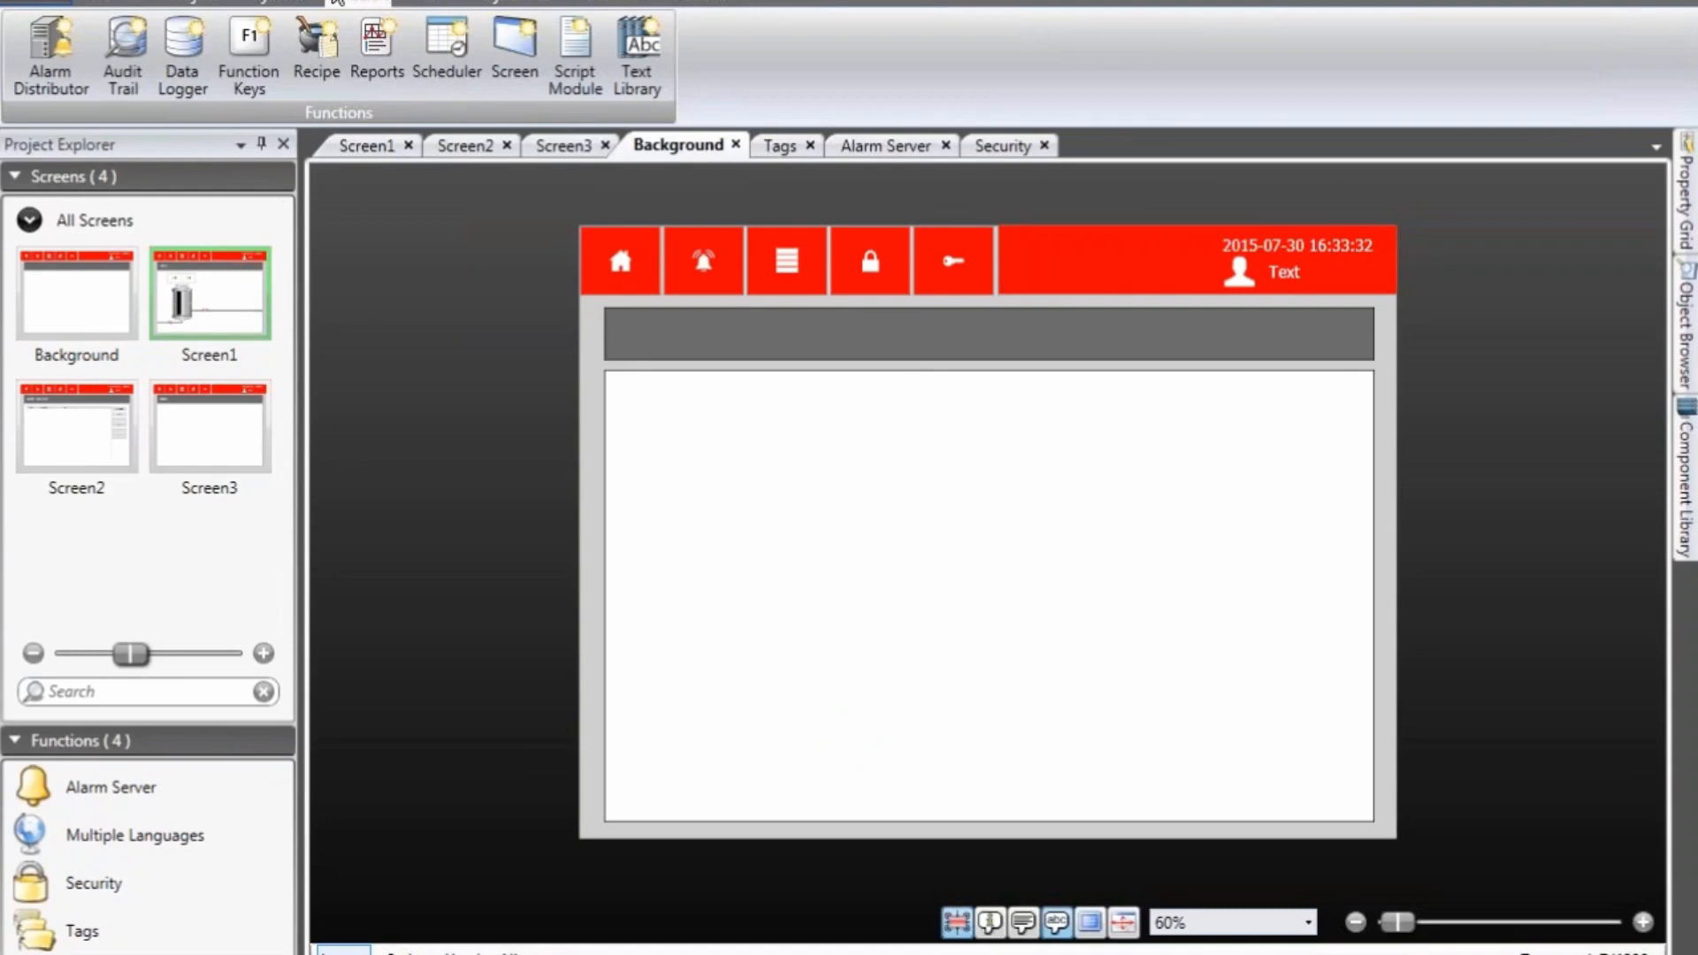
click(125, 49)
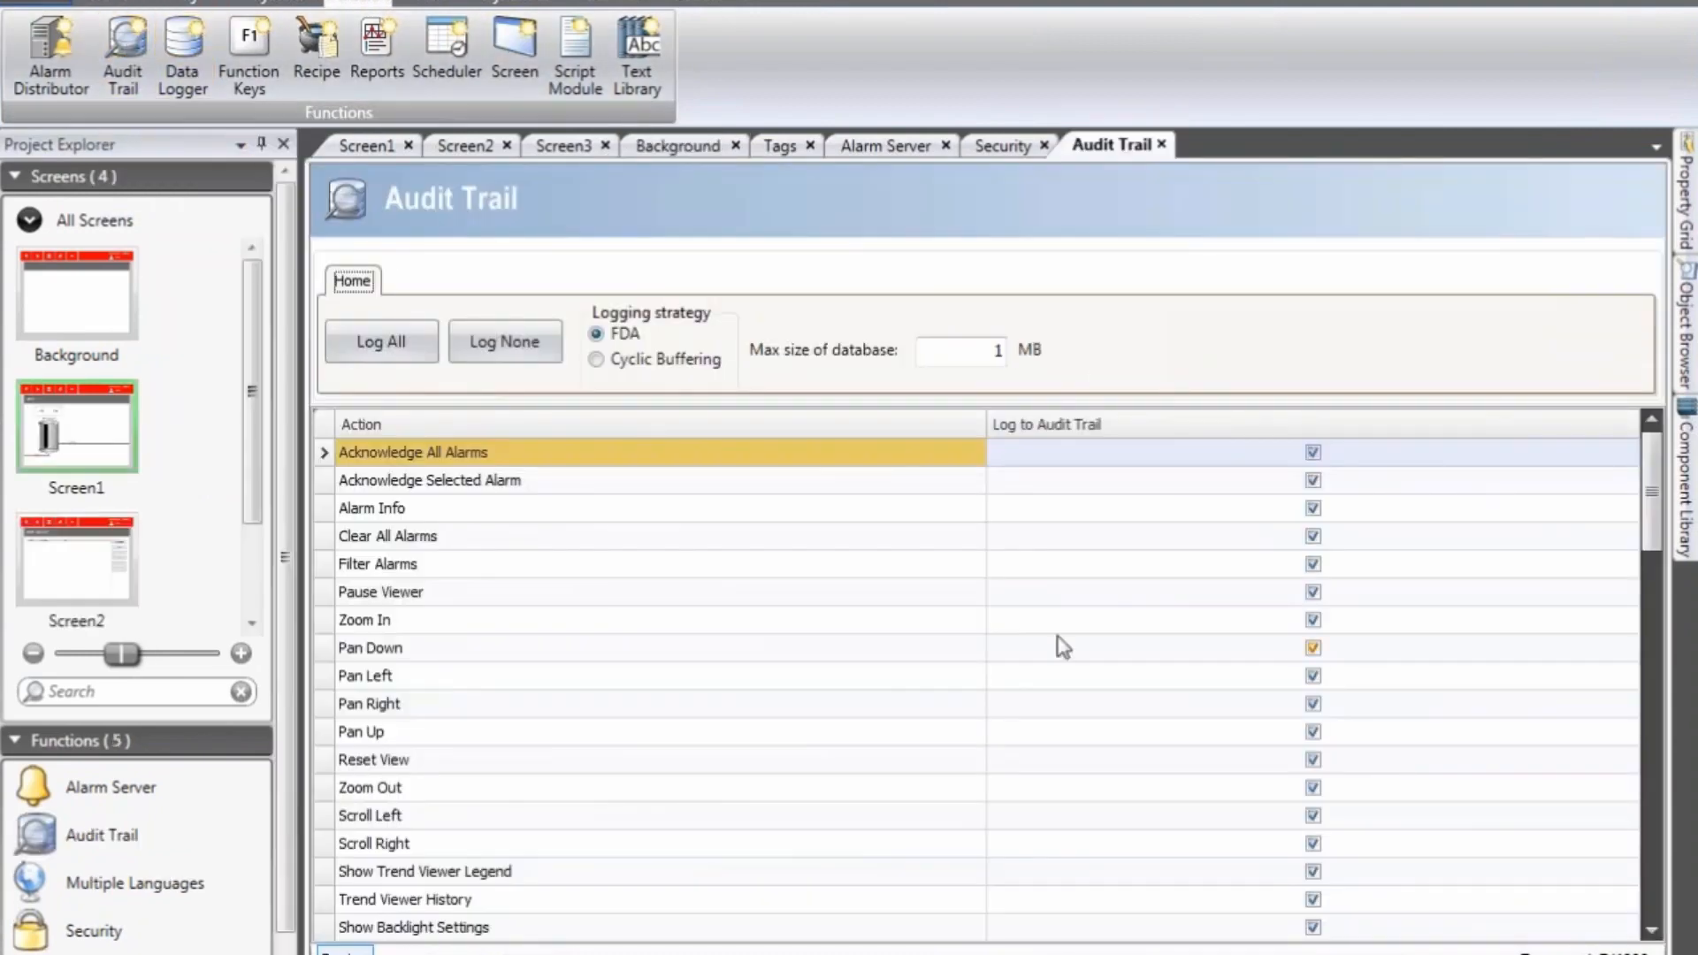
mouse_move(1659, 502)
mouse_down()
mouse_move(1658, 554)
mouse_move(1658, 477)
mouse_up()
click(541, 351)
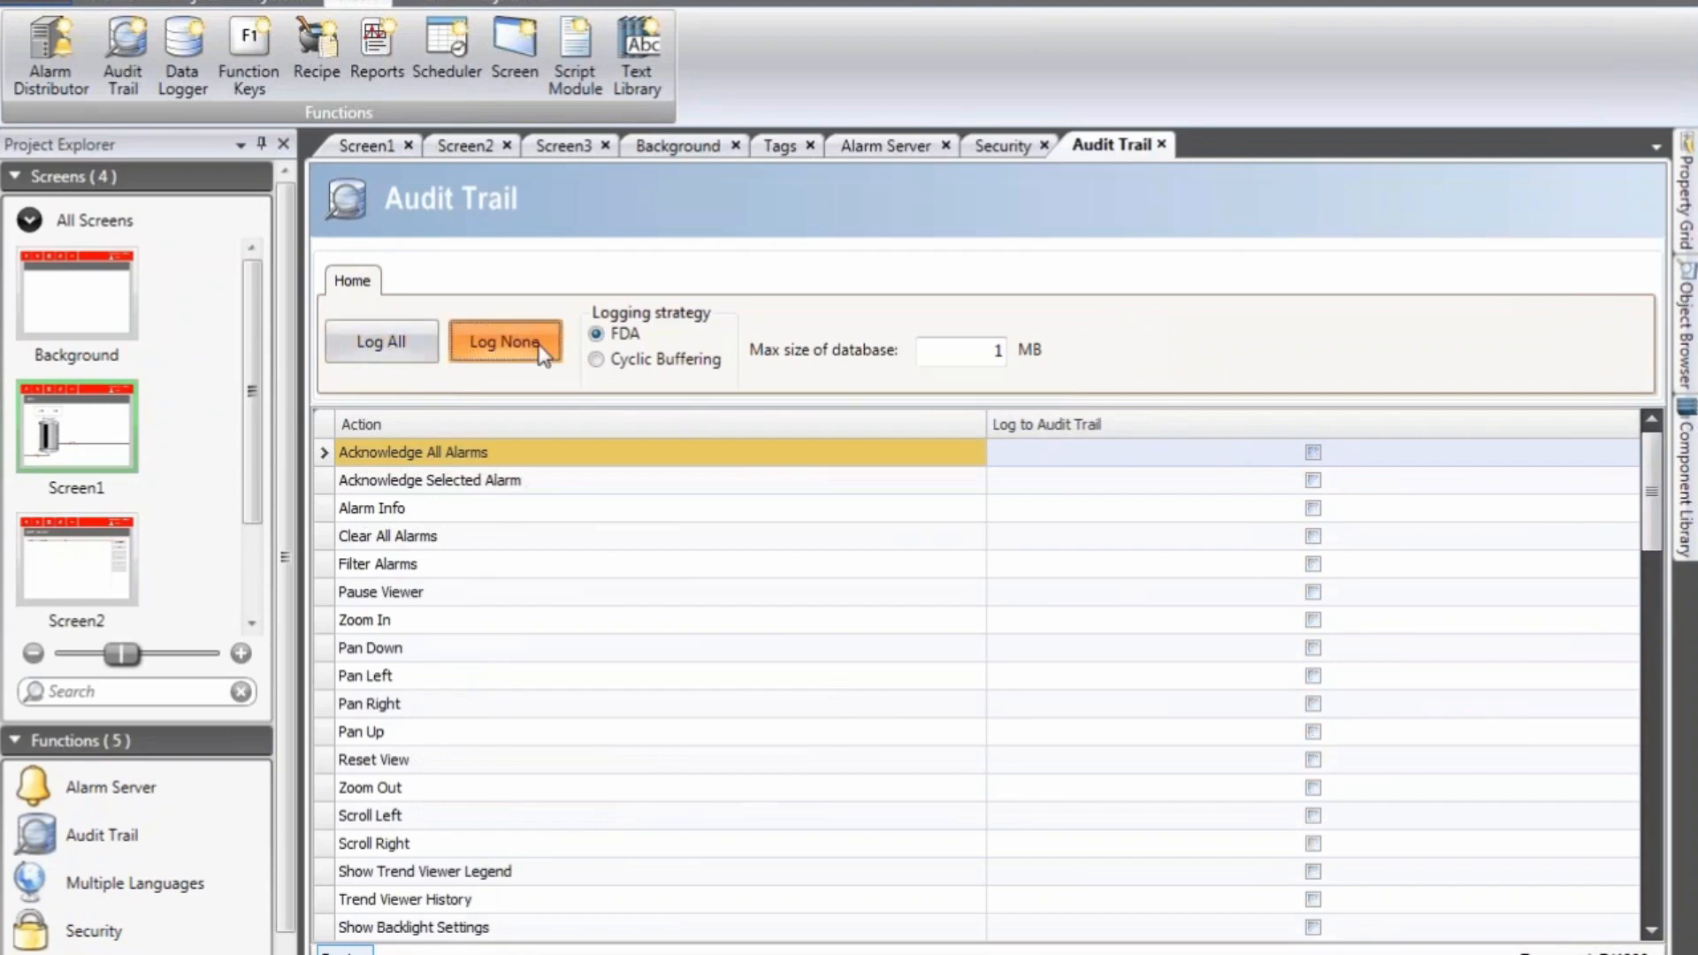
click(398, 341)
click(502, 352)
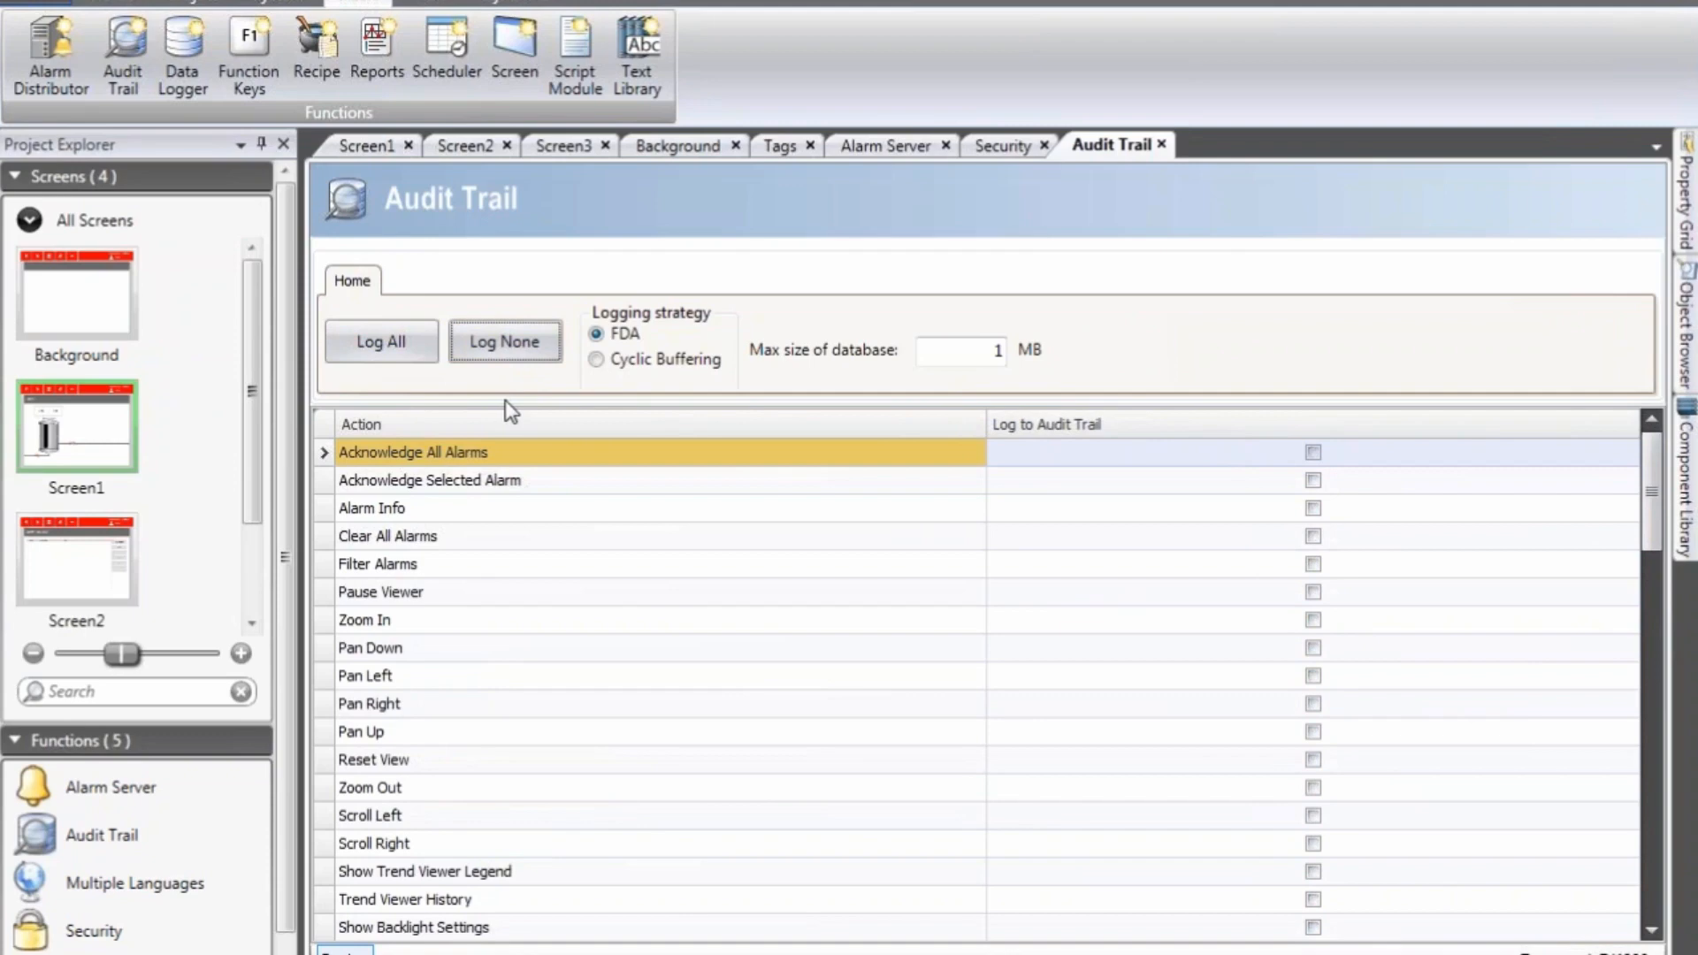
Step: Sort the audit trail actions alphabetically and enable logging for the Show Screen action
click(528, 426)
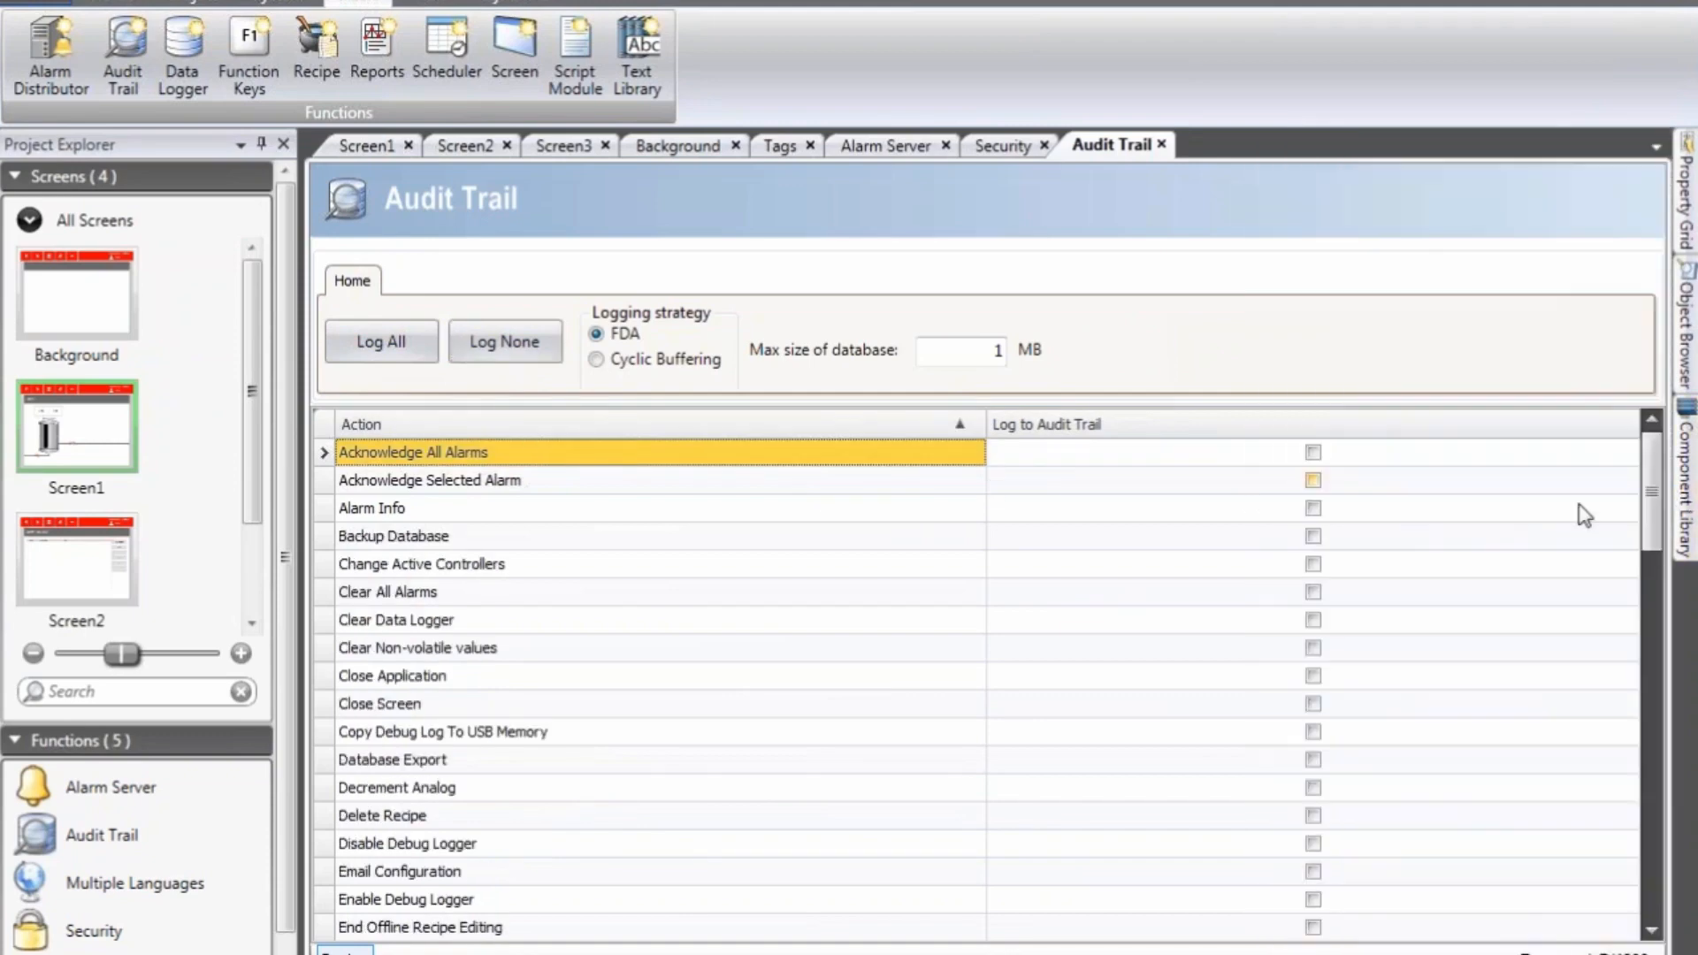
drag(1650, 492, 1638, 730)
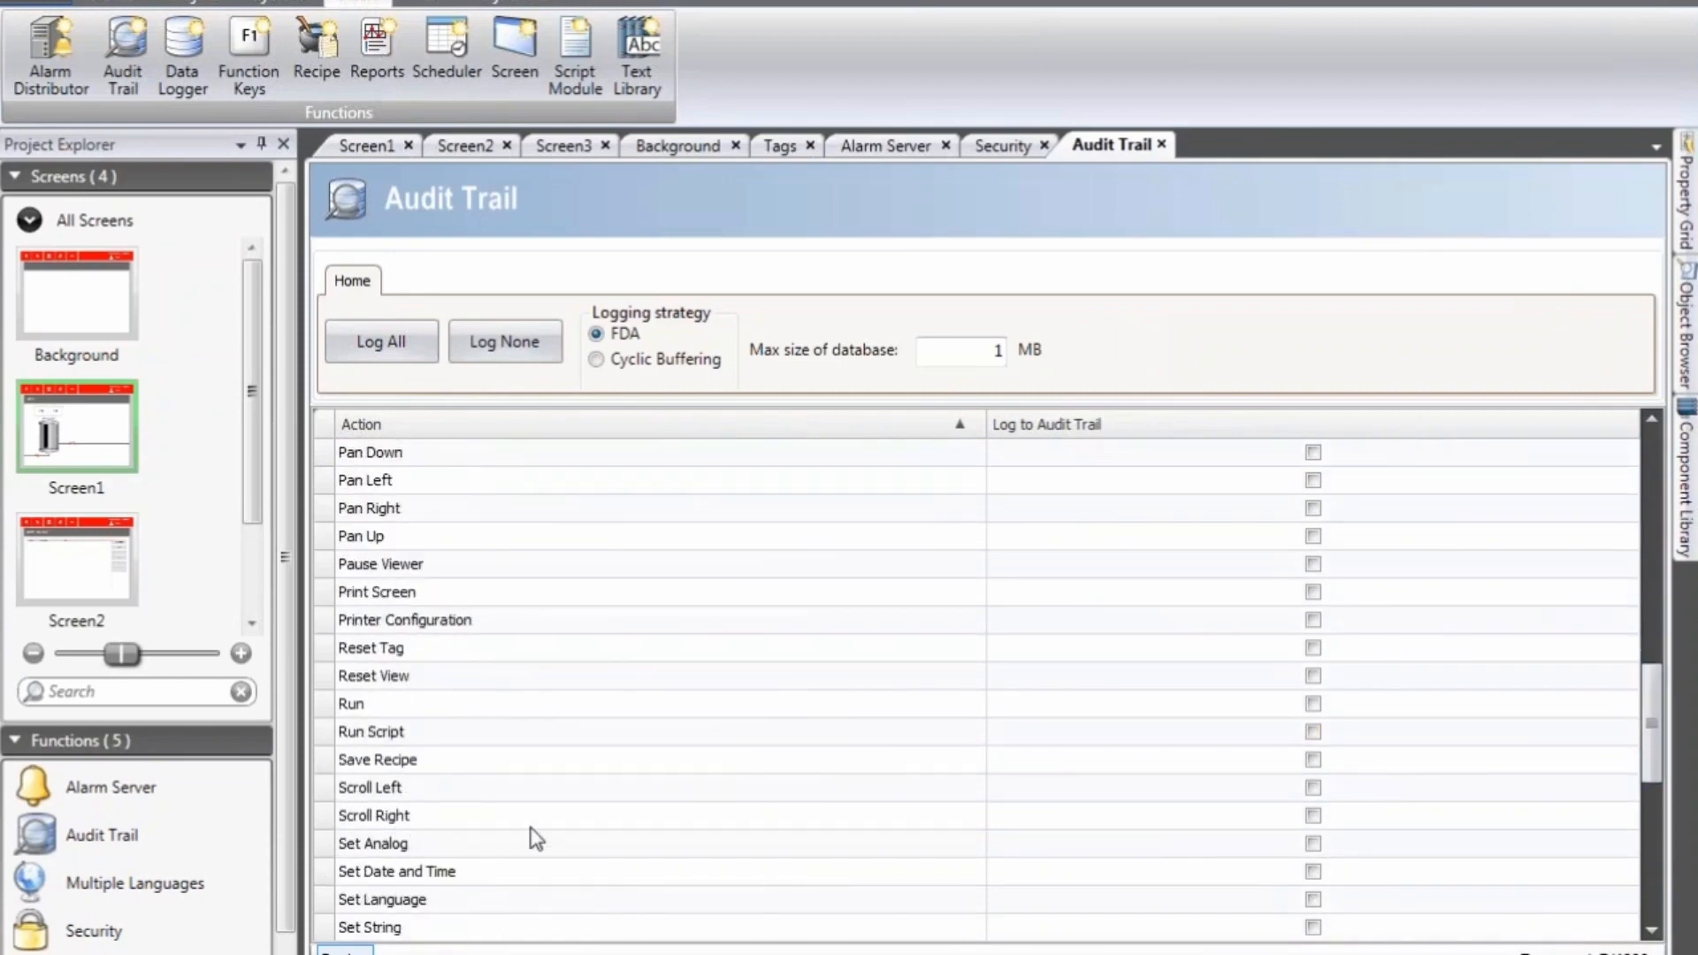
scroll(534, 836, down, 2)
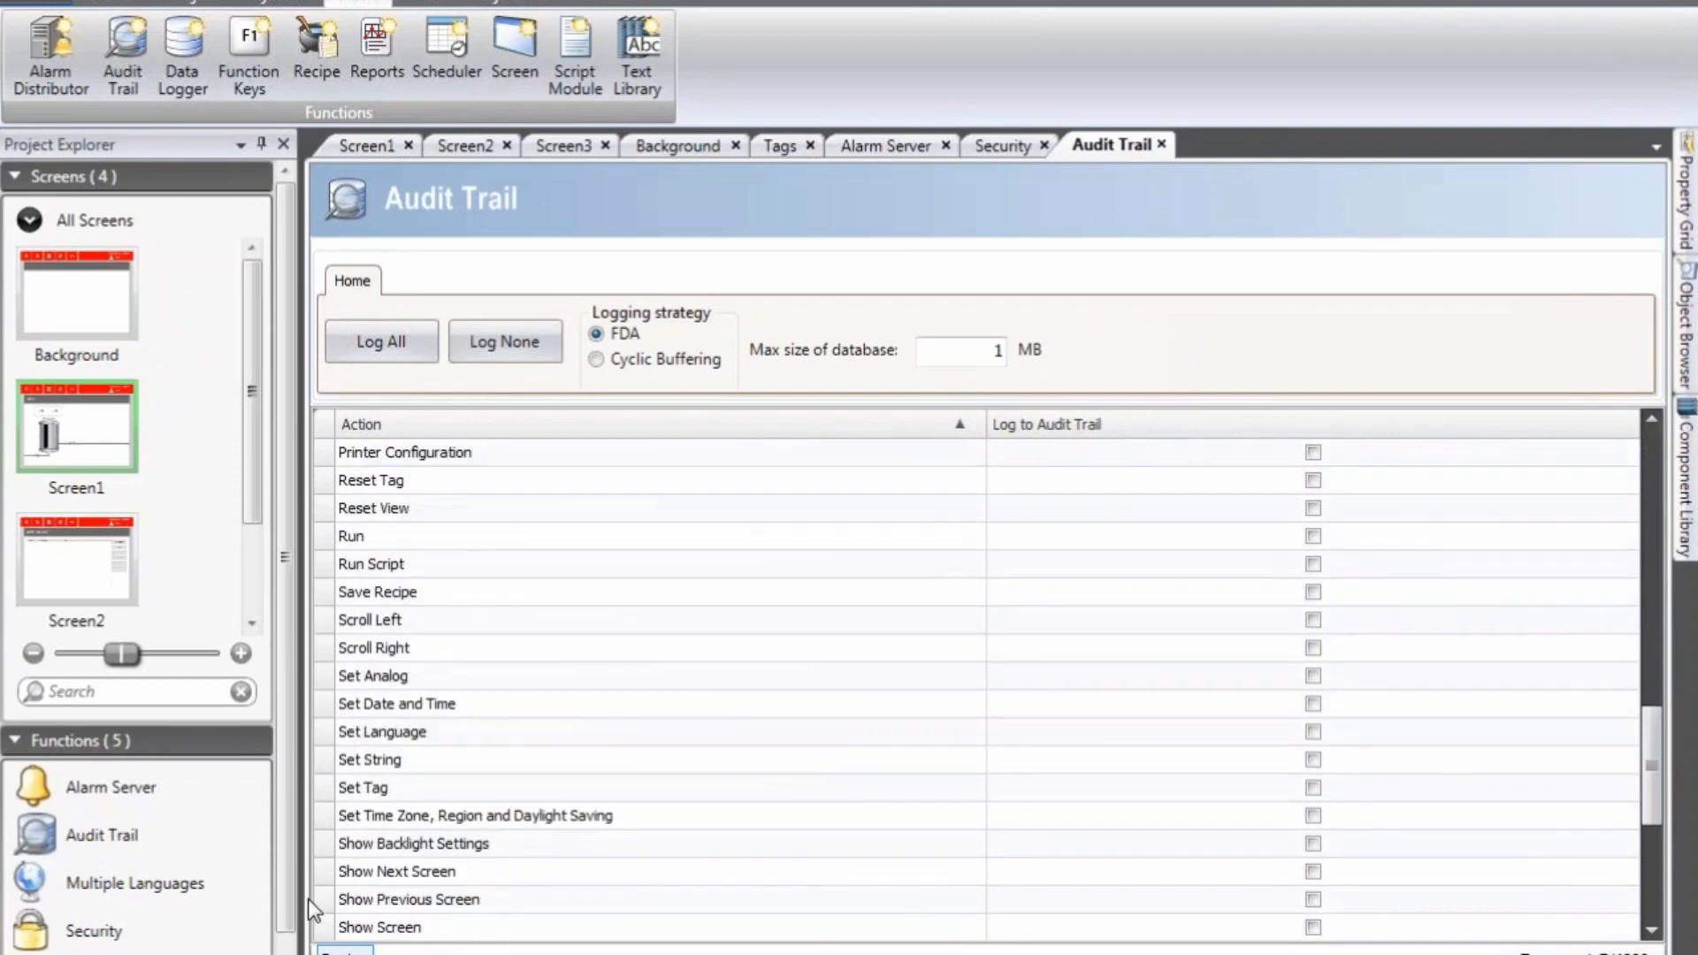
click(323, 927)
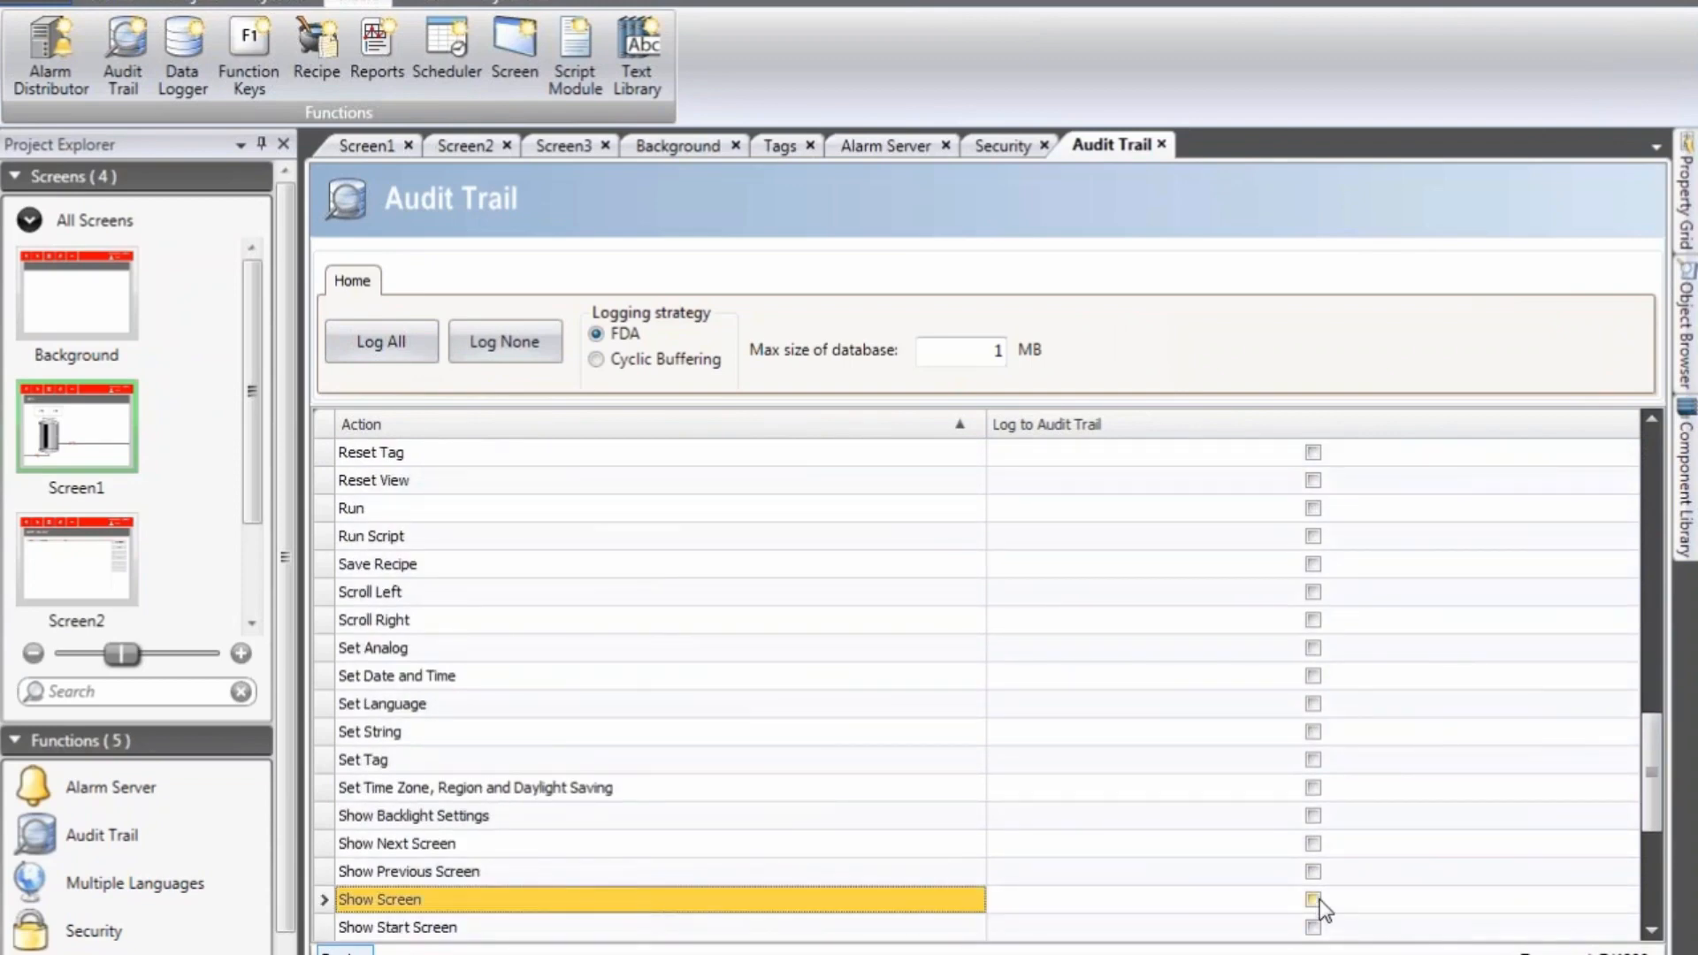
click(1313, 899)
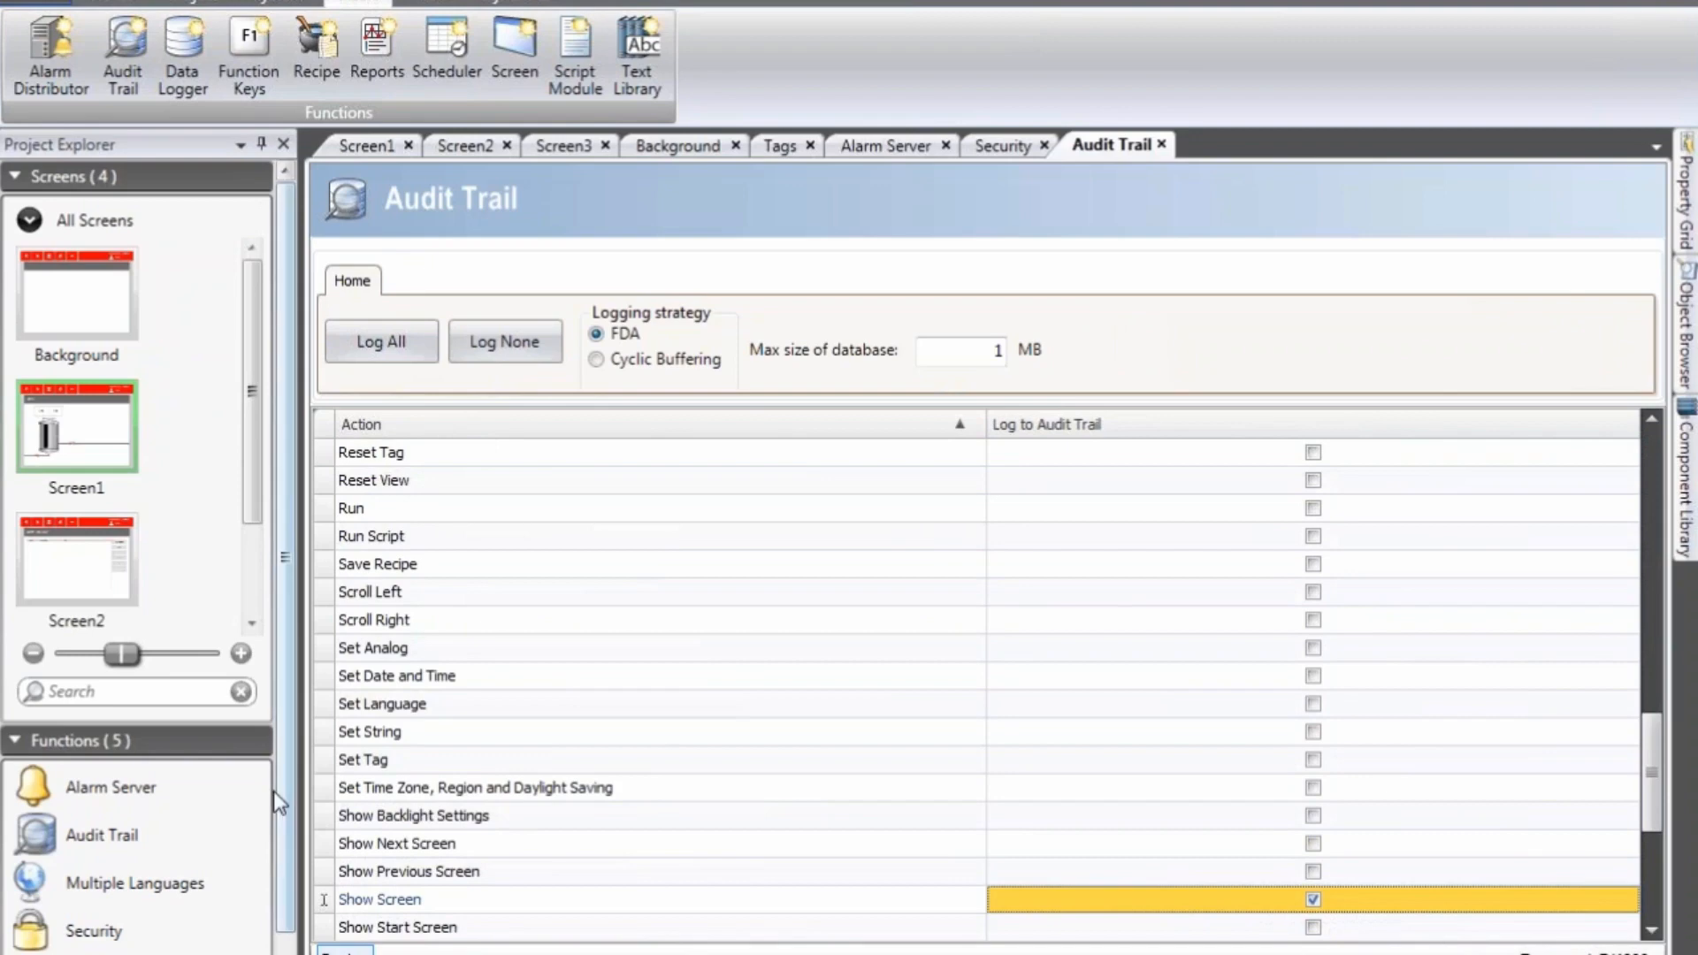
Step: In the project's tag list, select the _0_Valve1 tag and show the Others columns with the audit trail settings
scroll(274, 796, down, 1)
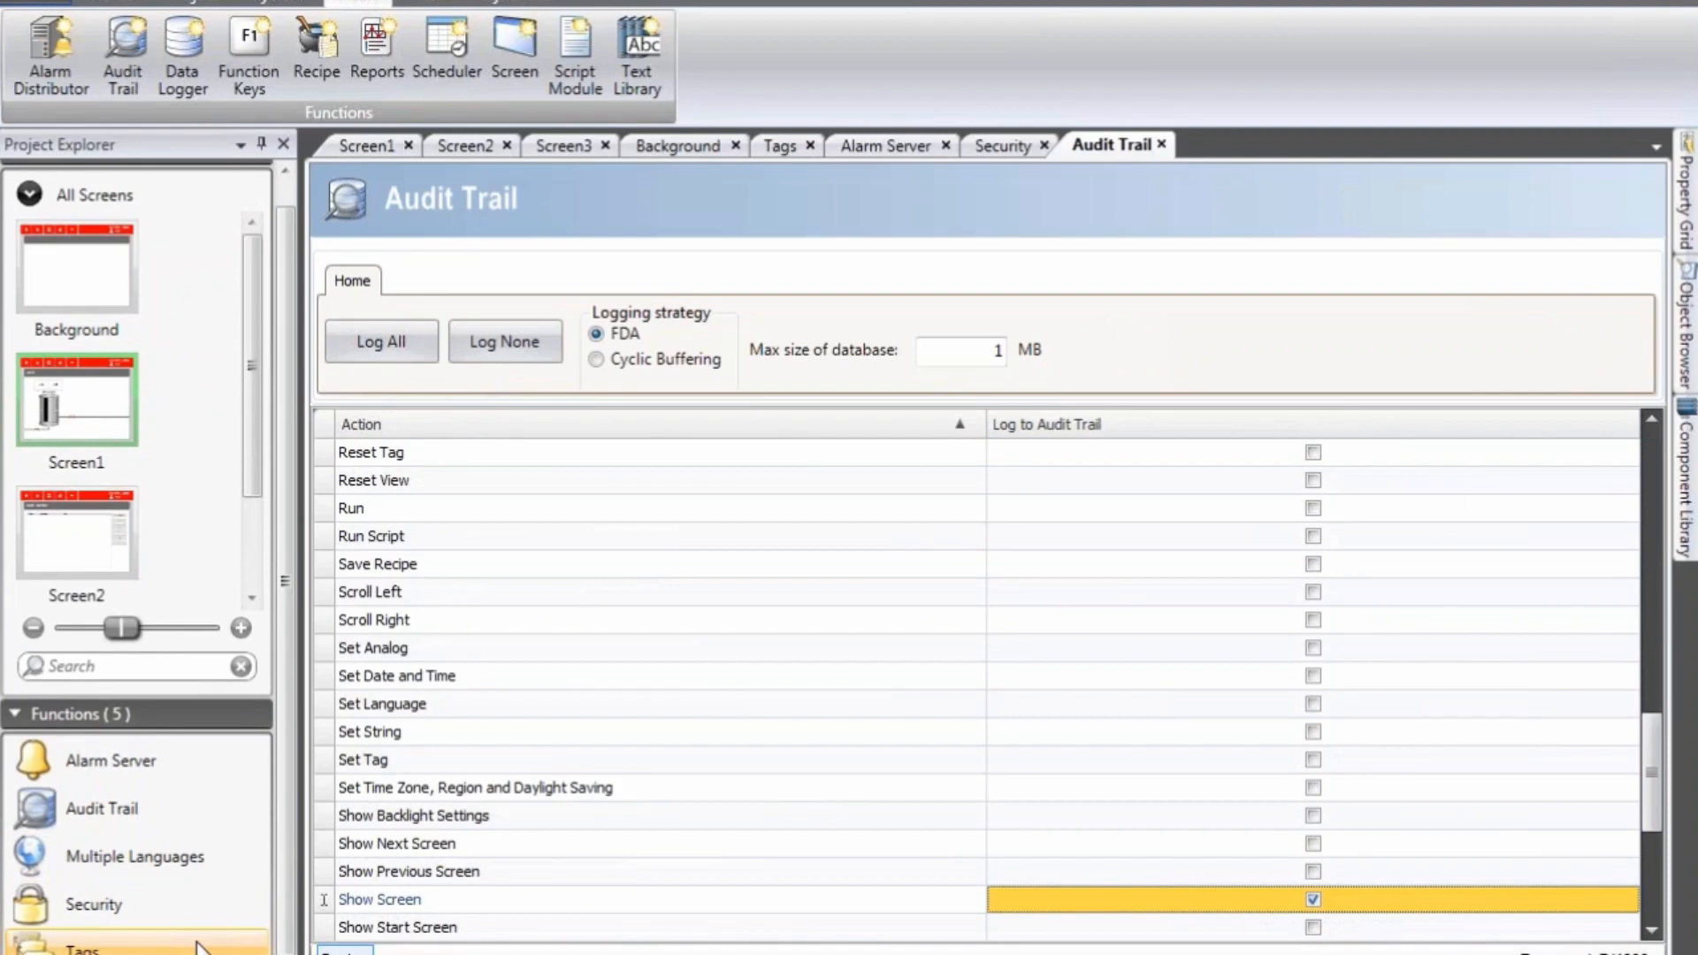
double_click(199, 948)
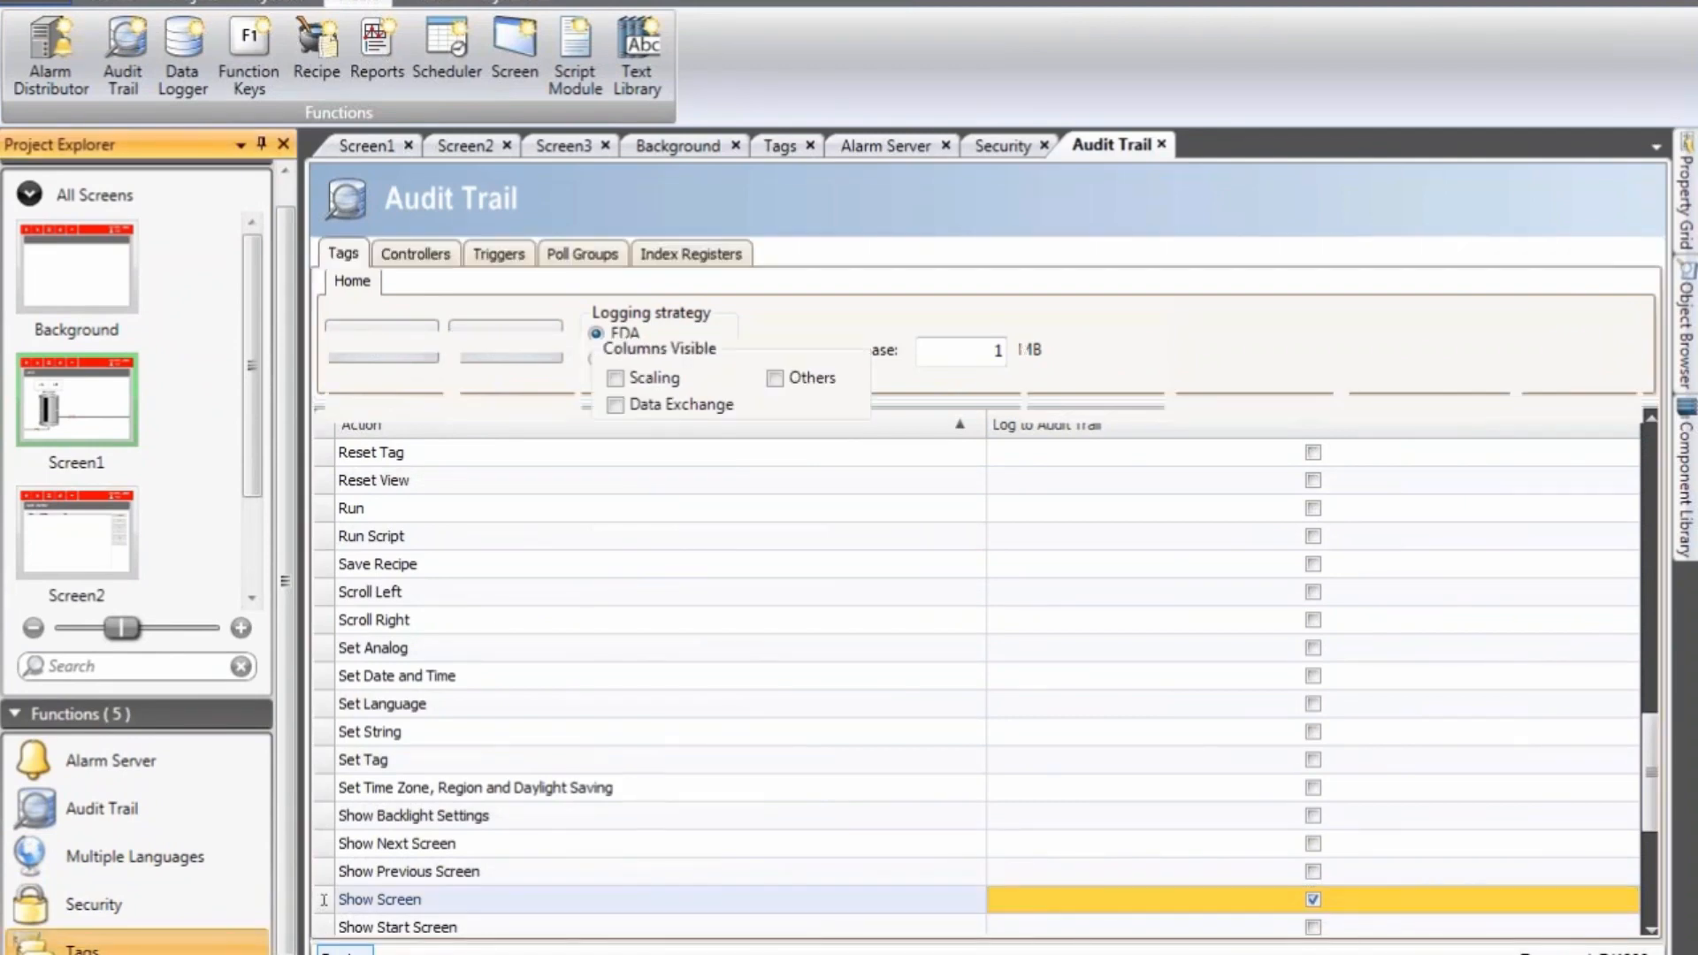
click(324, 676)
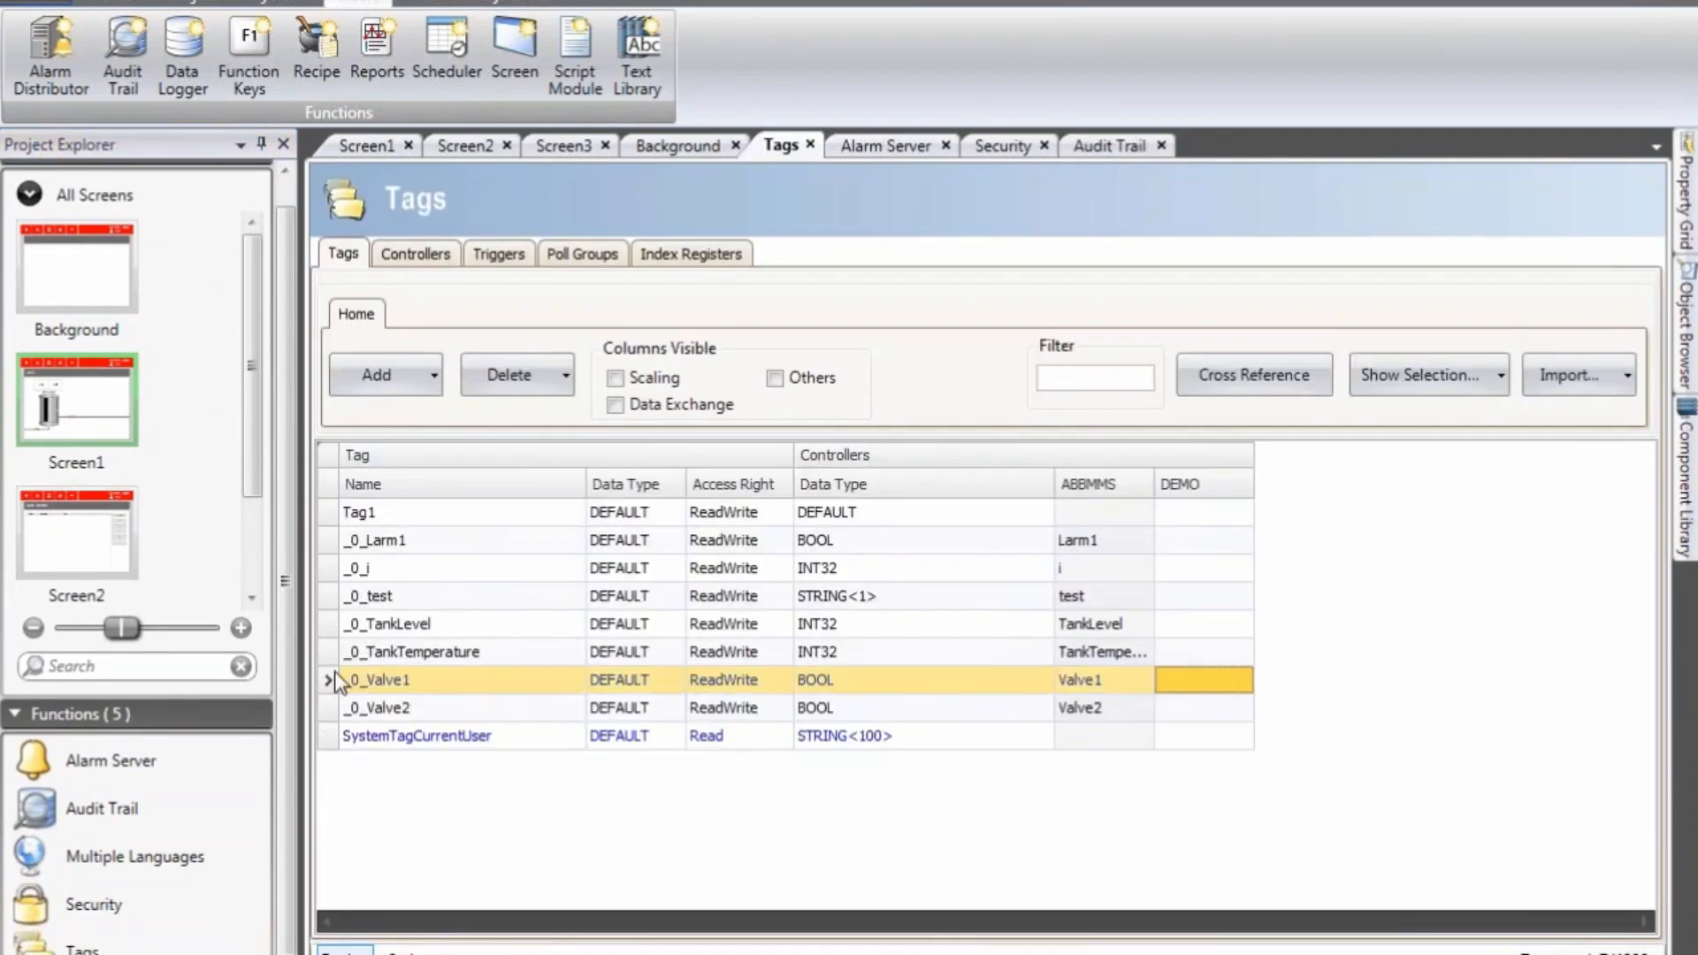
click(775, 379)
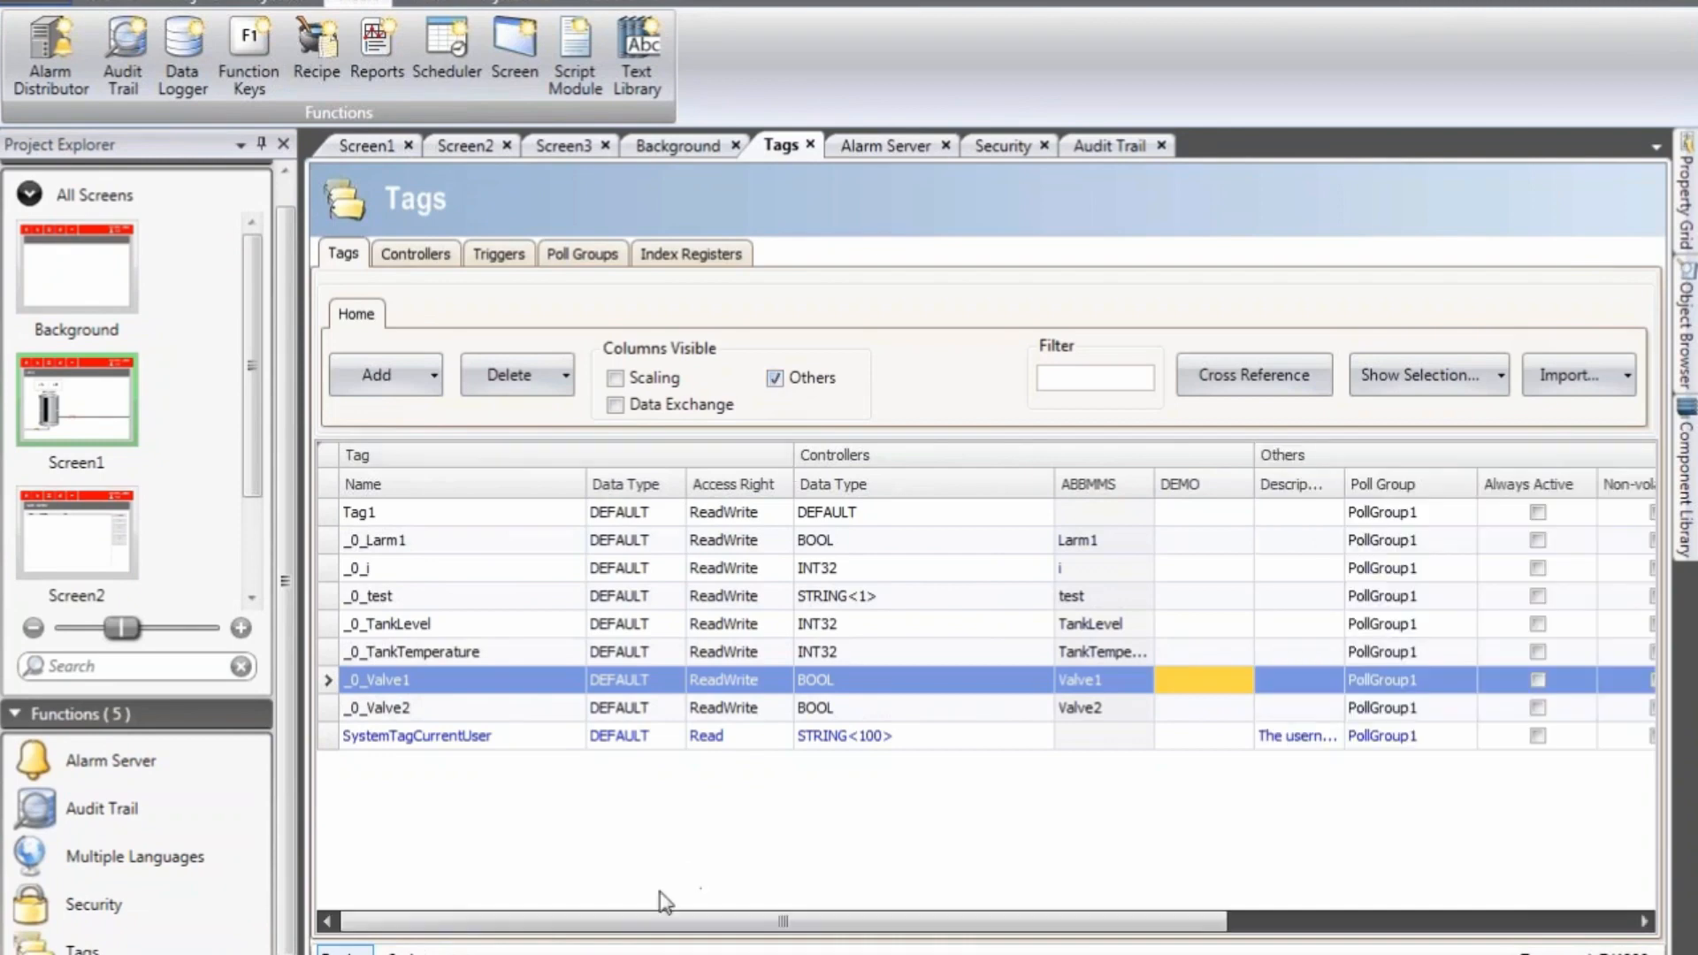
drag(674, 927, 1078, 926)
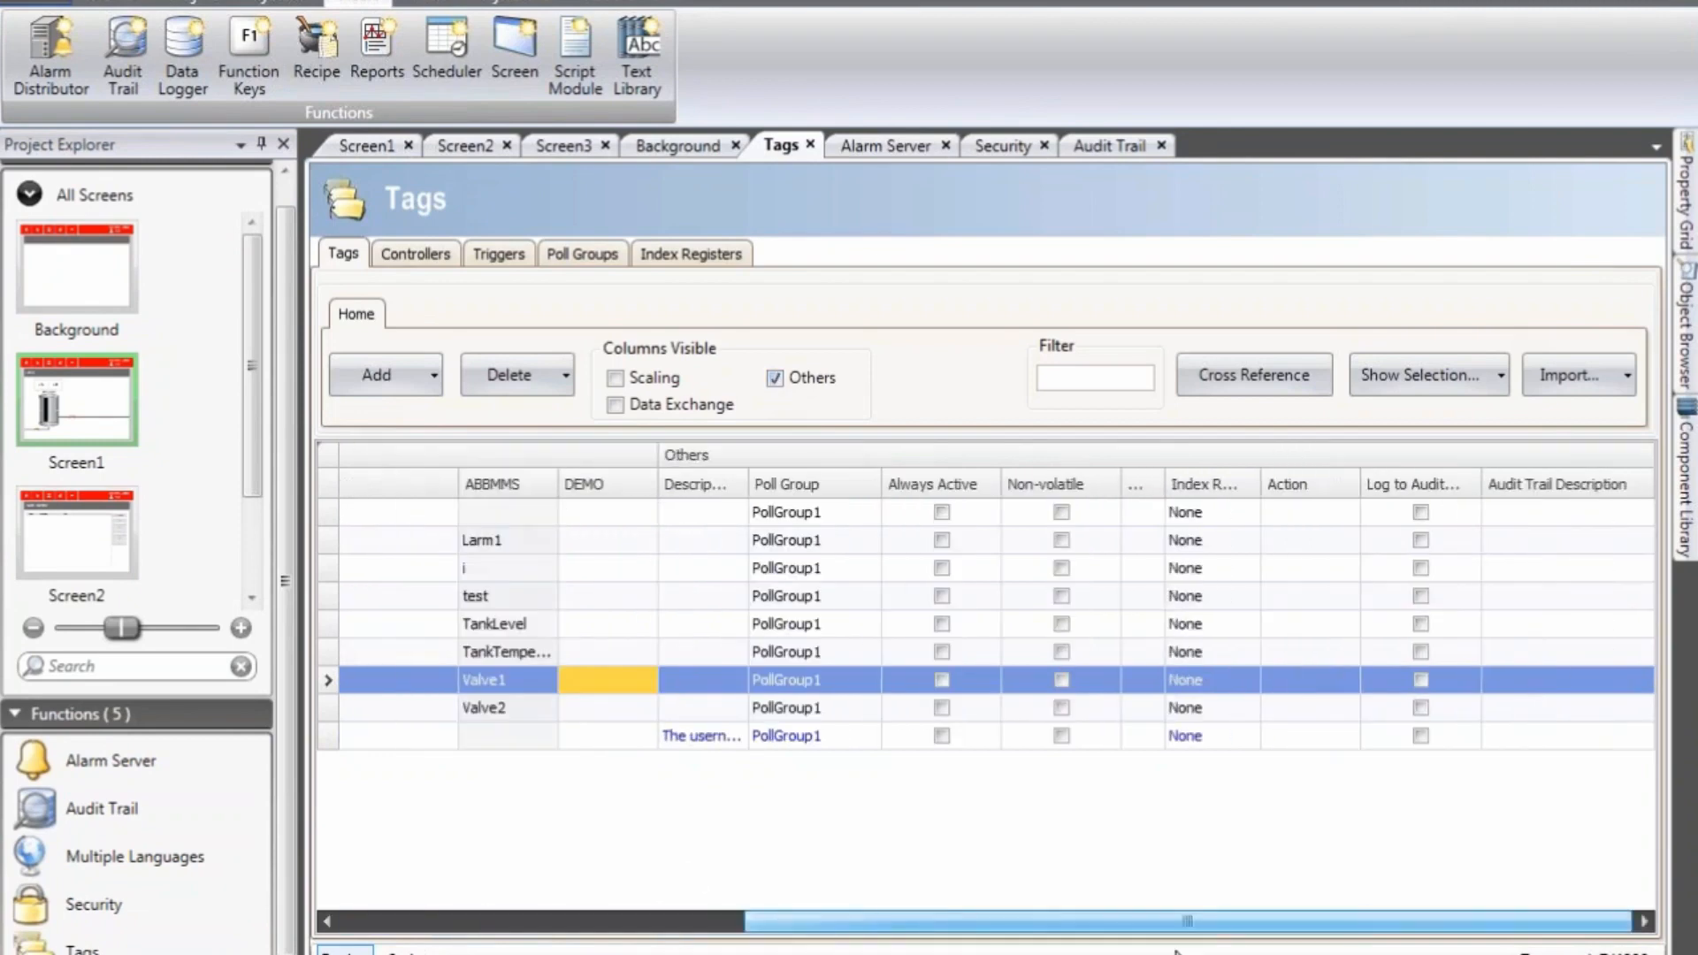
Step: Enable logging to the audit trail for the _0_Valve1 and _0_Valve2 tags
click(1423, 681)
click(1425, 707)
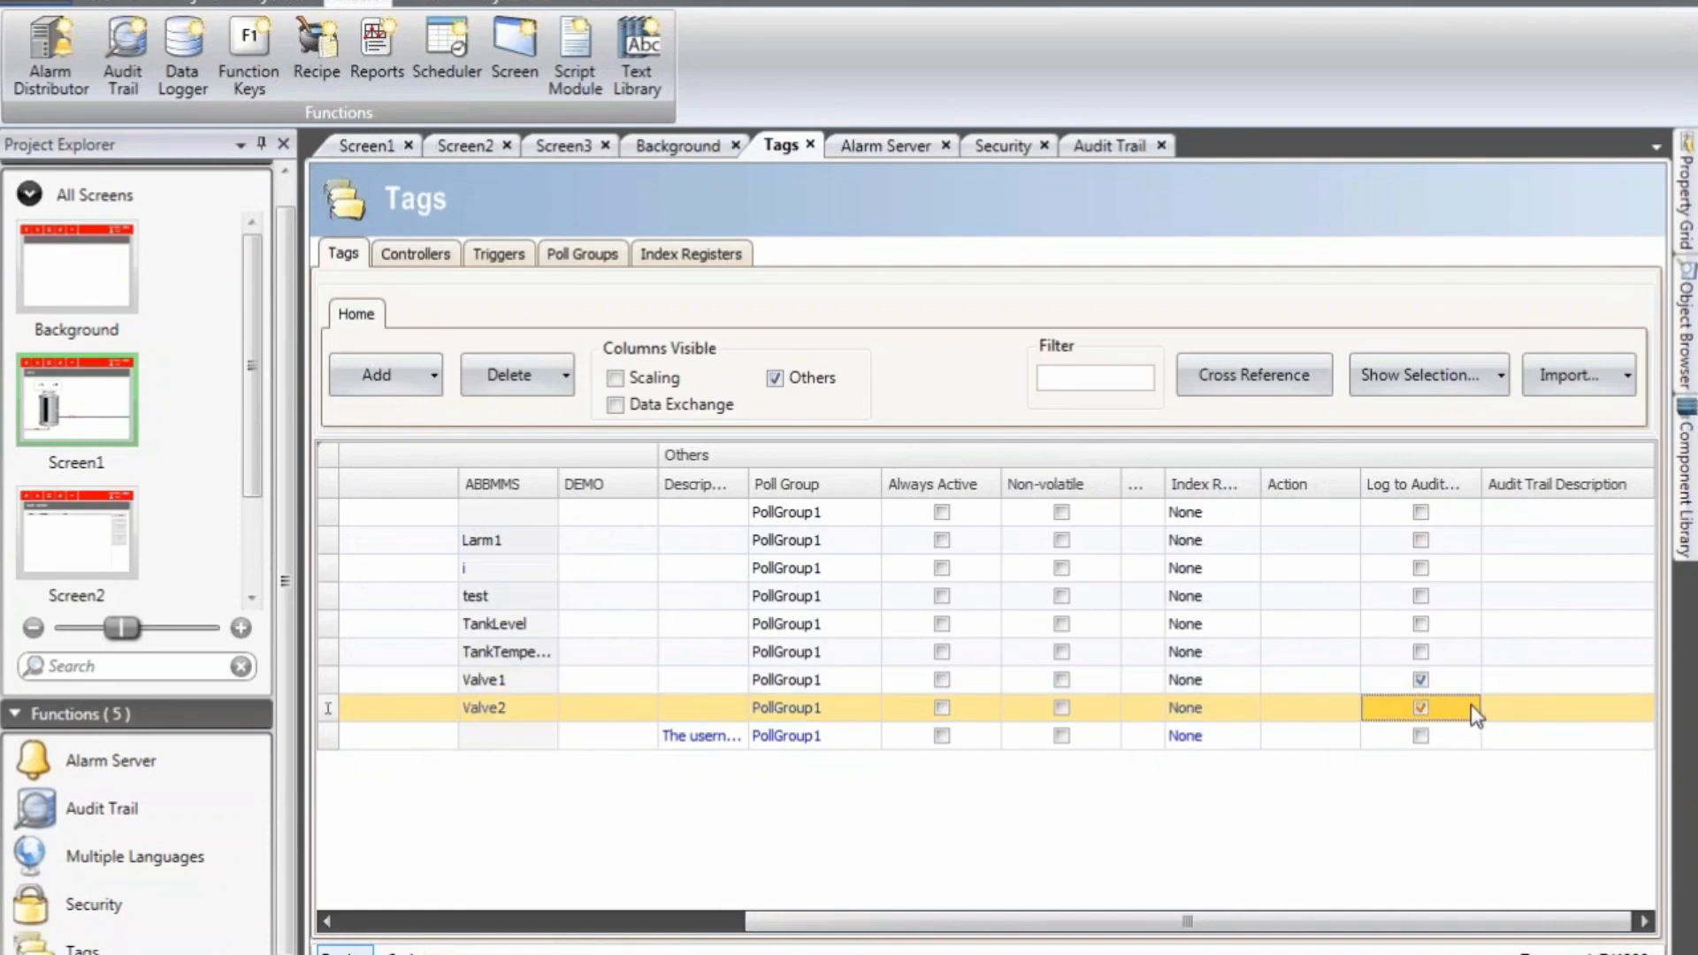
Step: Give the _0_Valve2 tag a dynamic audit trail description with the text "Valve closed" for value 0
click(1527, 712)
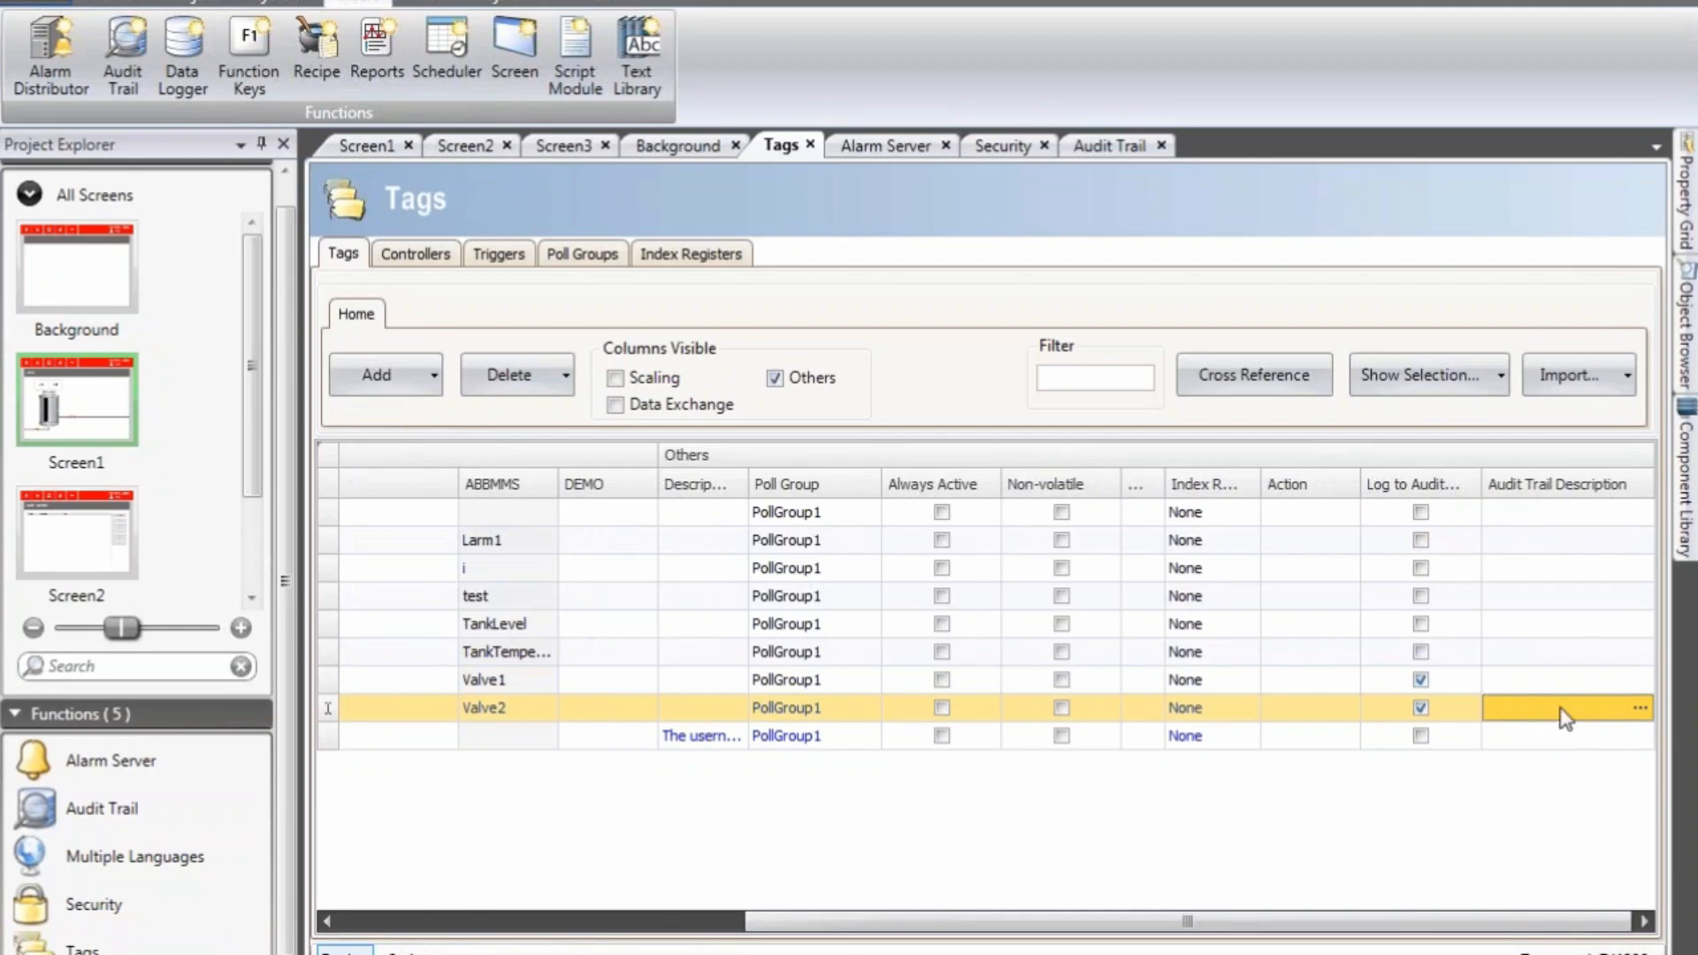
click(1641, 710)
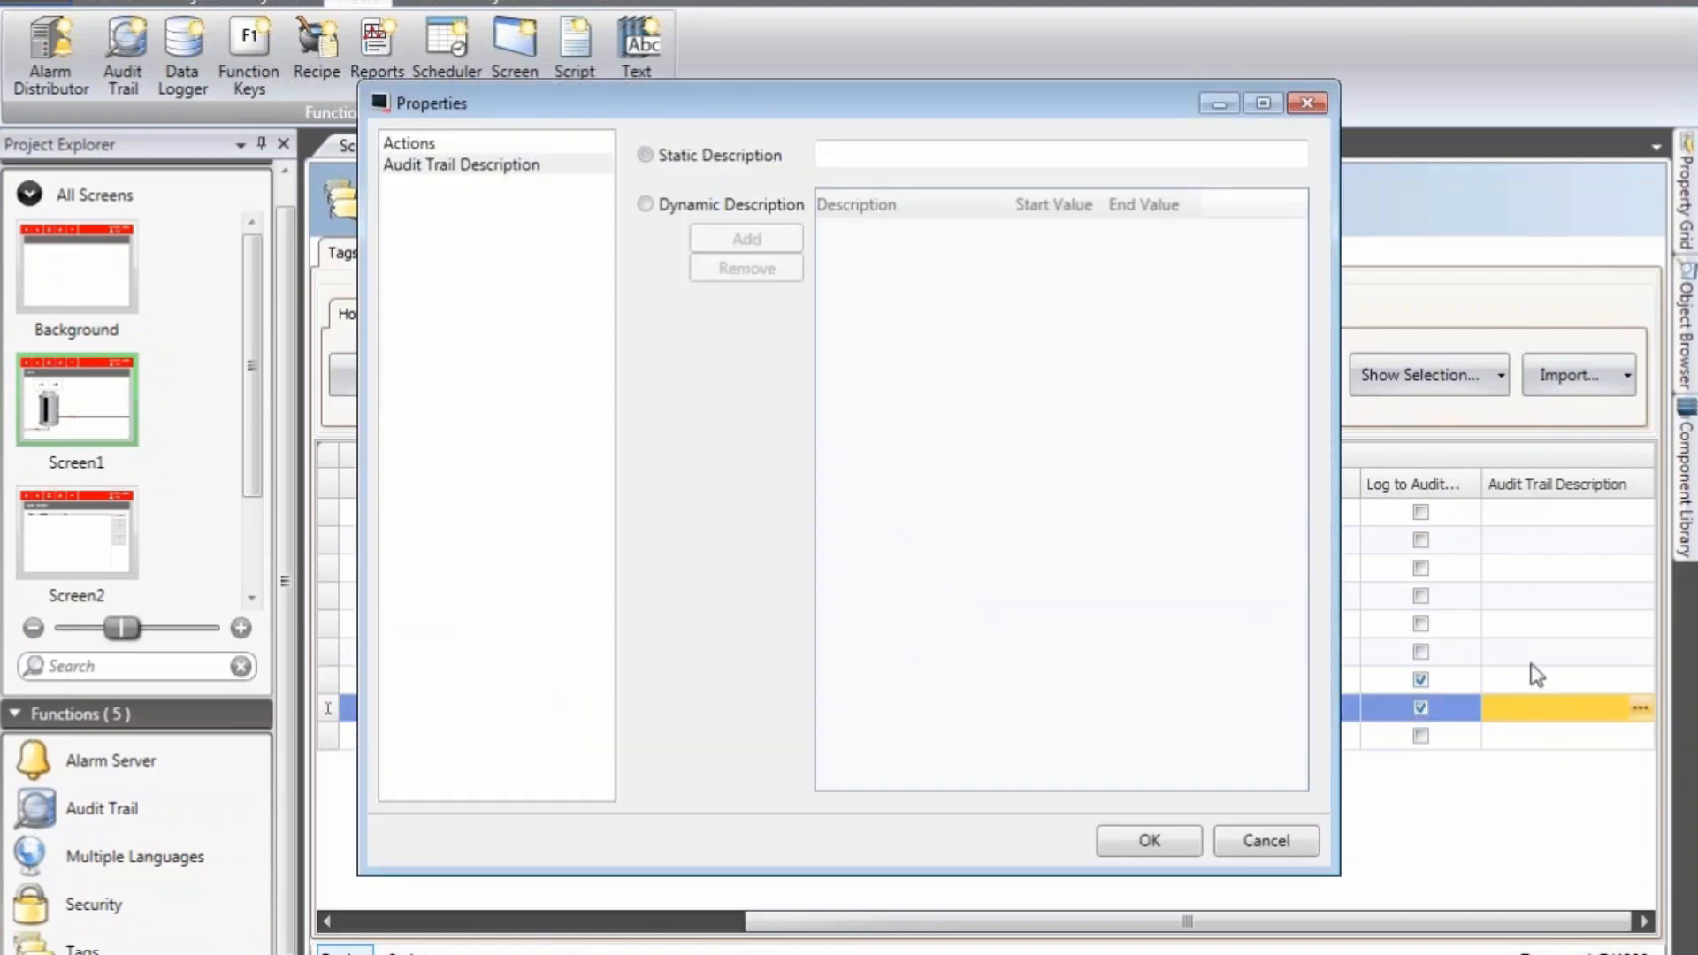
click(722, 207)
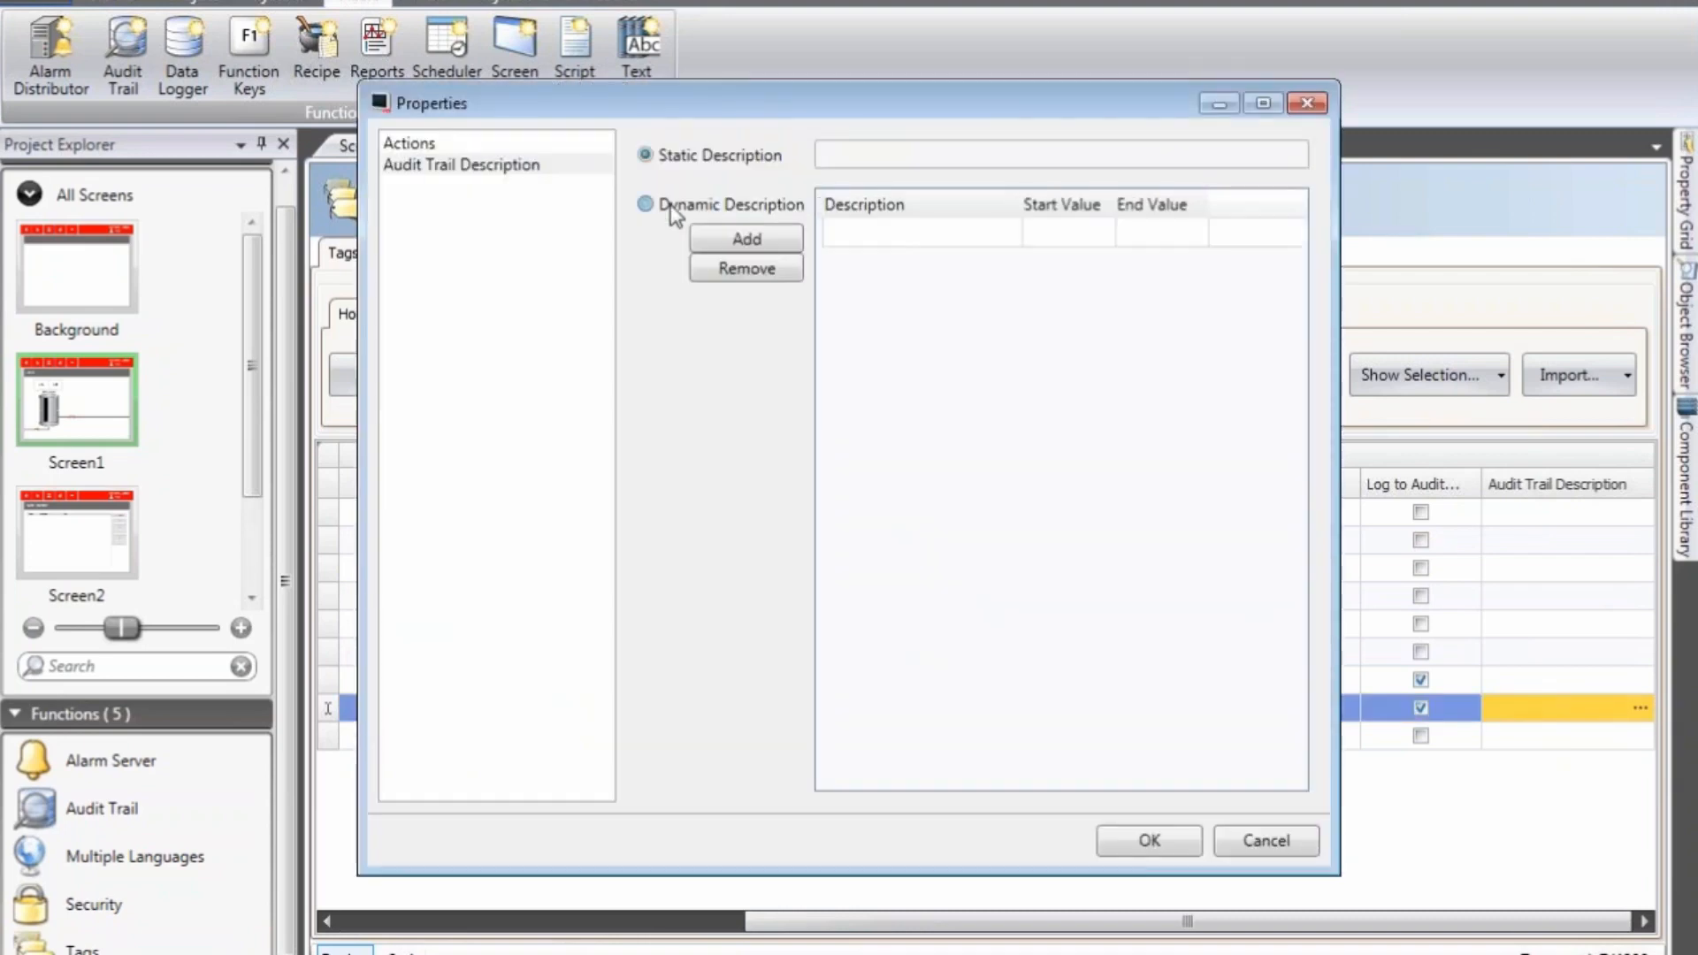
click(773, 237)
click(877, 231)
text(Va)
text(lvo)
key(BackSpace)
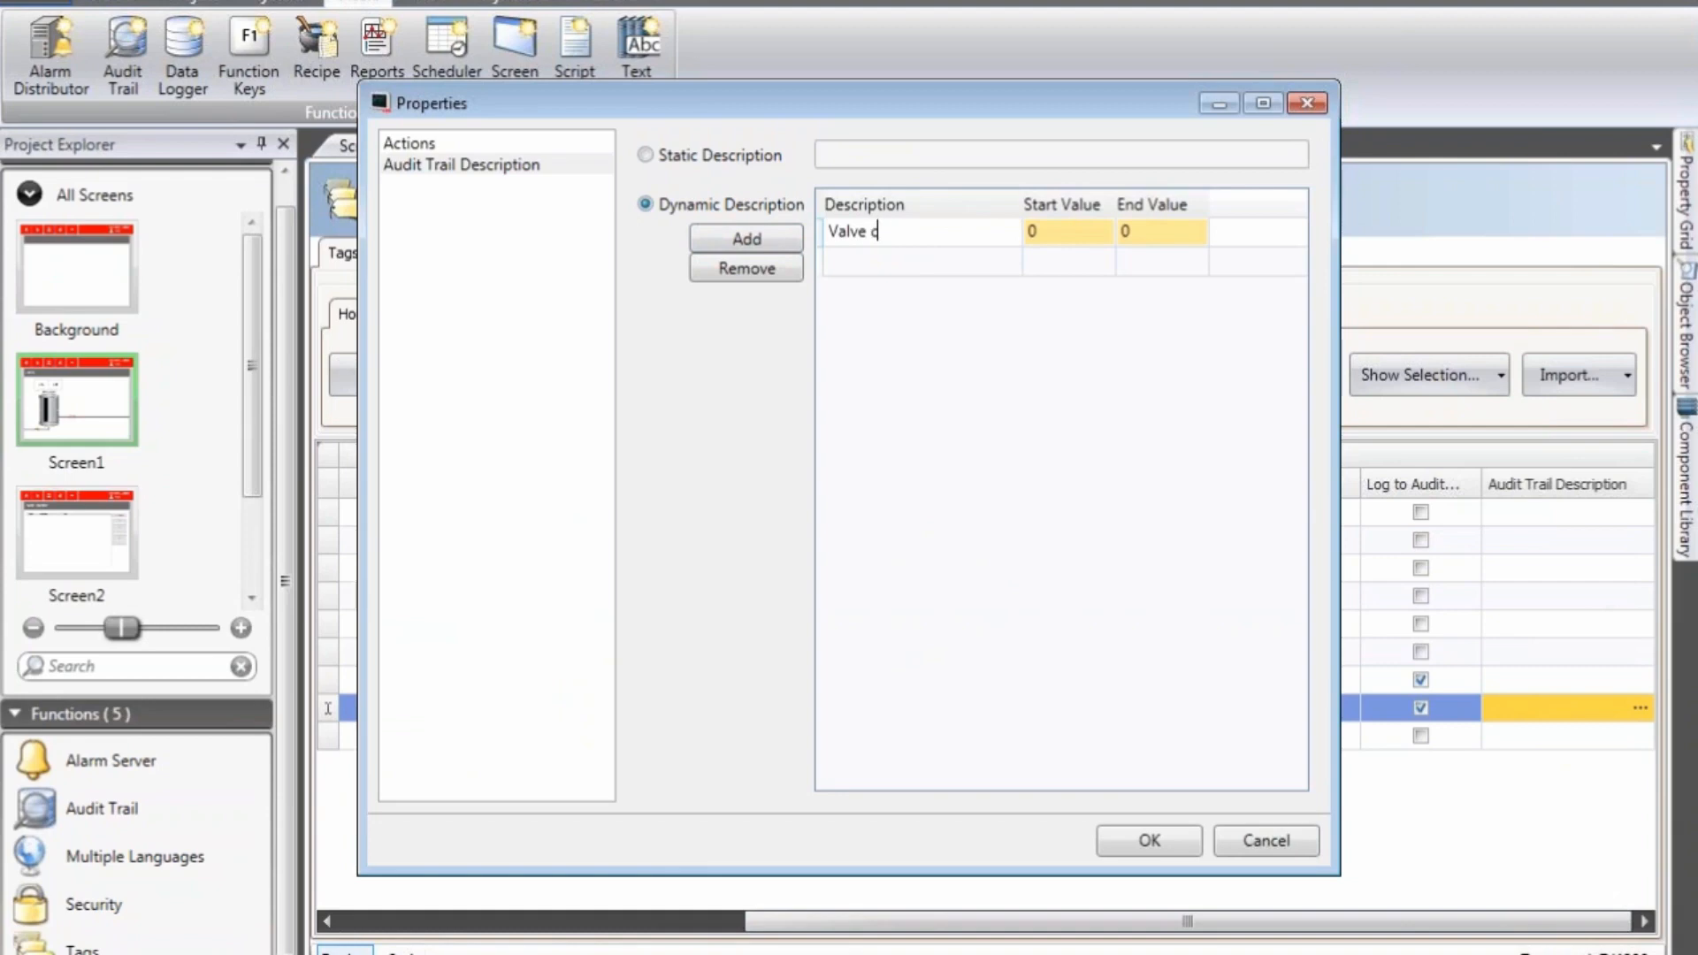
text(d)
key(Return)
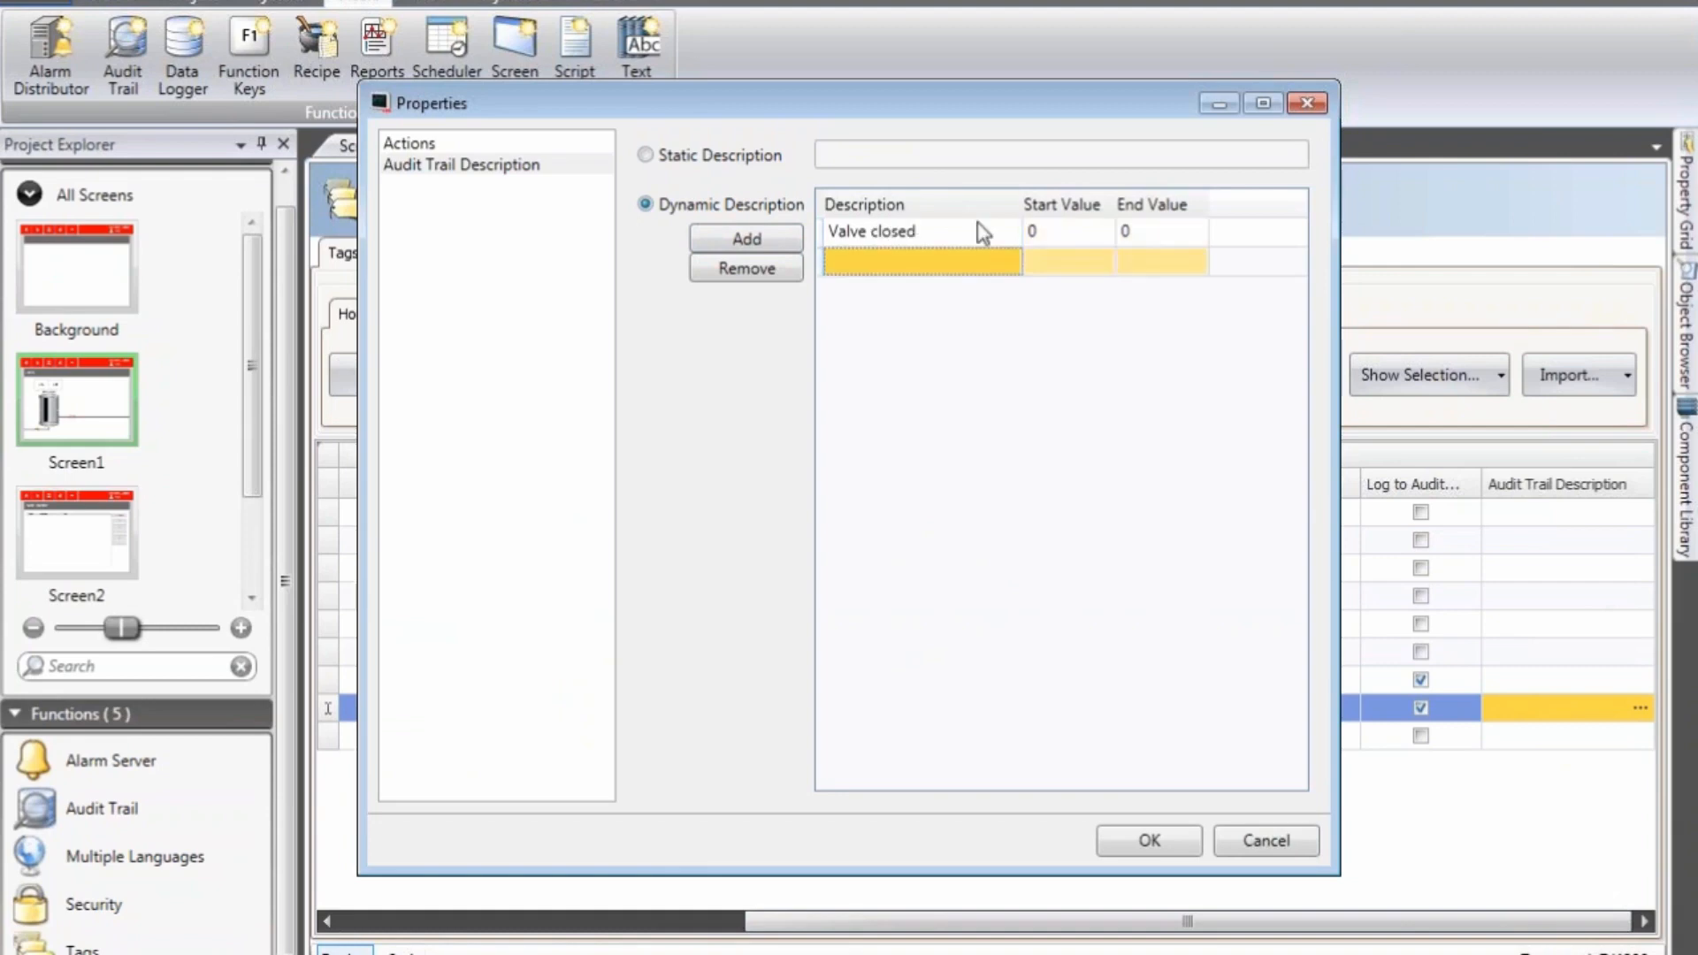
Step: Add the dynamic description "Valve opened" for value 1 and accept the tag's audit trail descriptions
click(772, 232)
click(890, 262)
text(Valve)
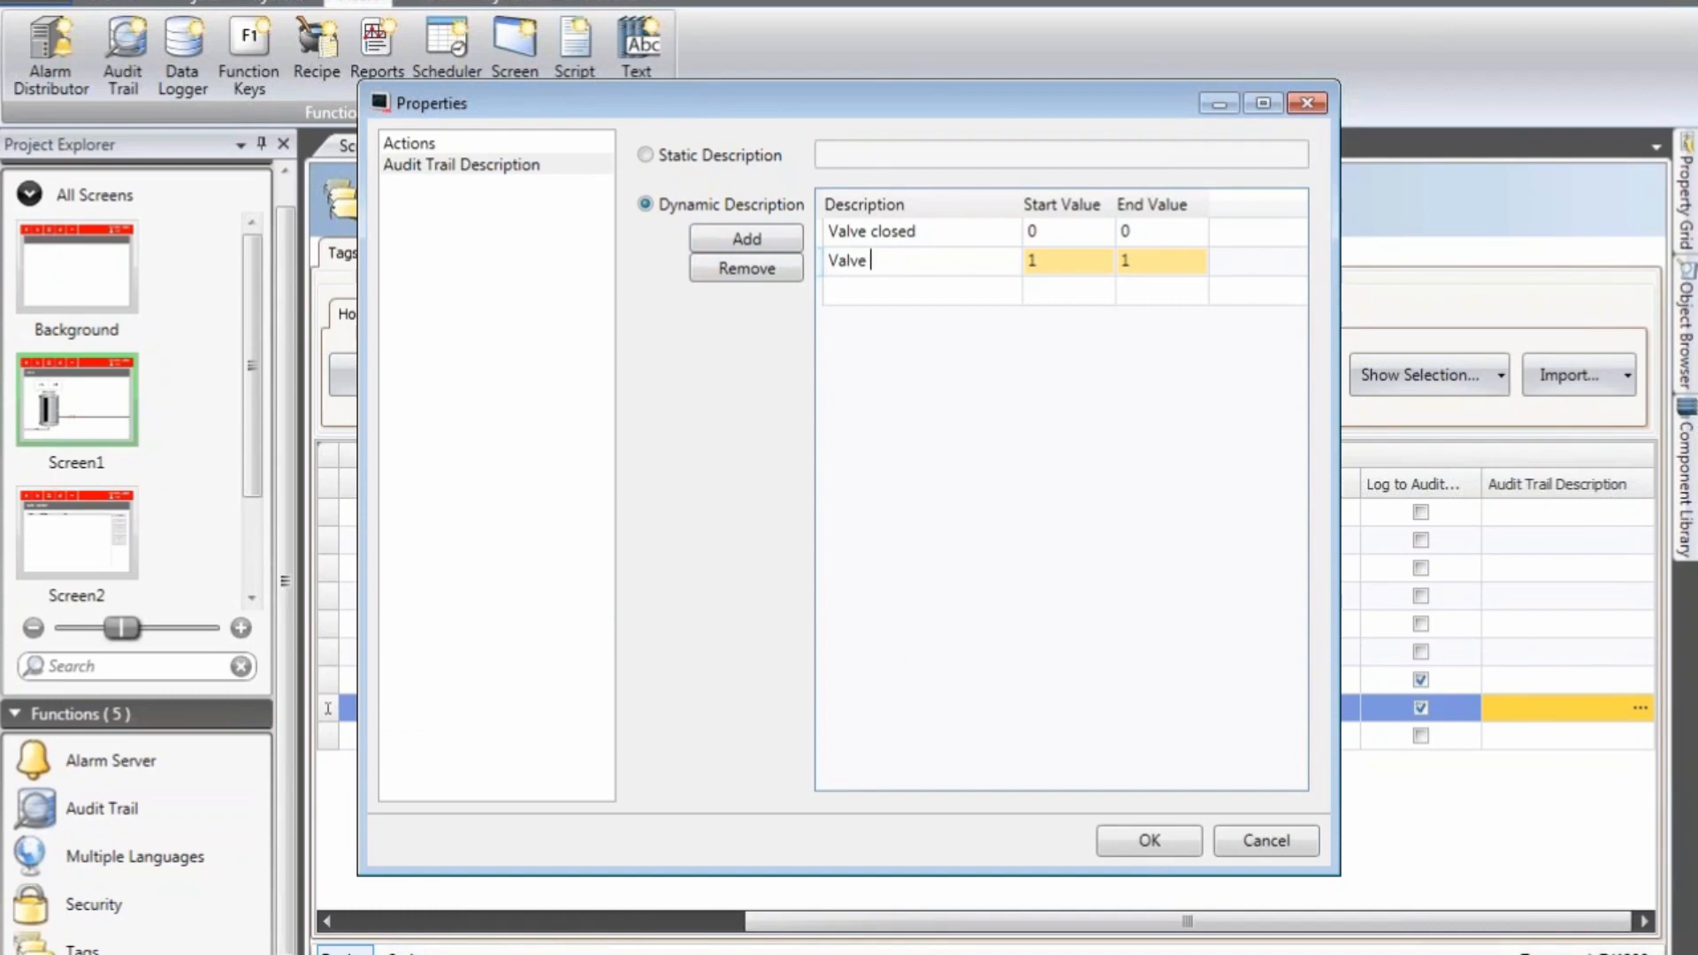
text( opened)
key(Return)
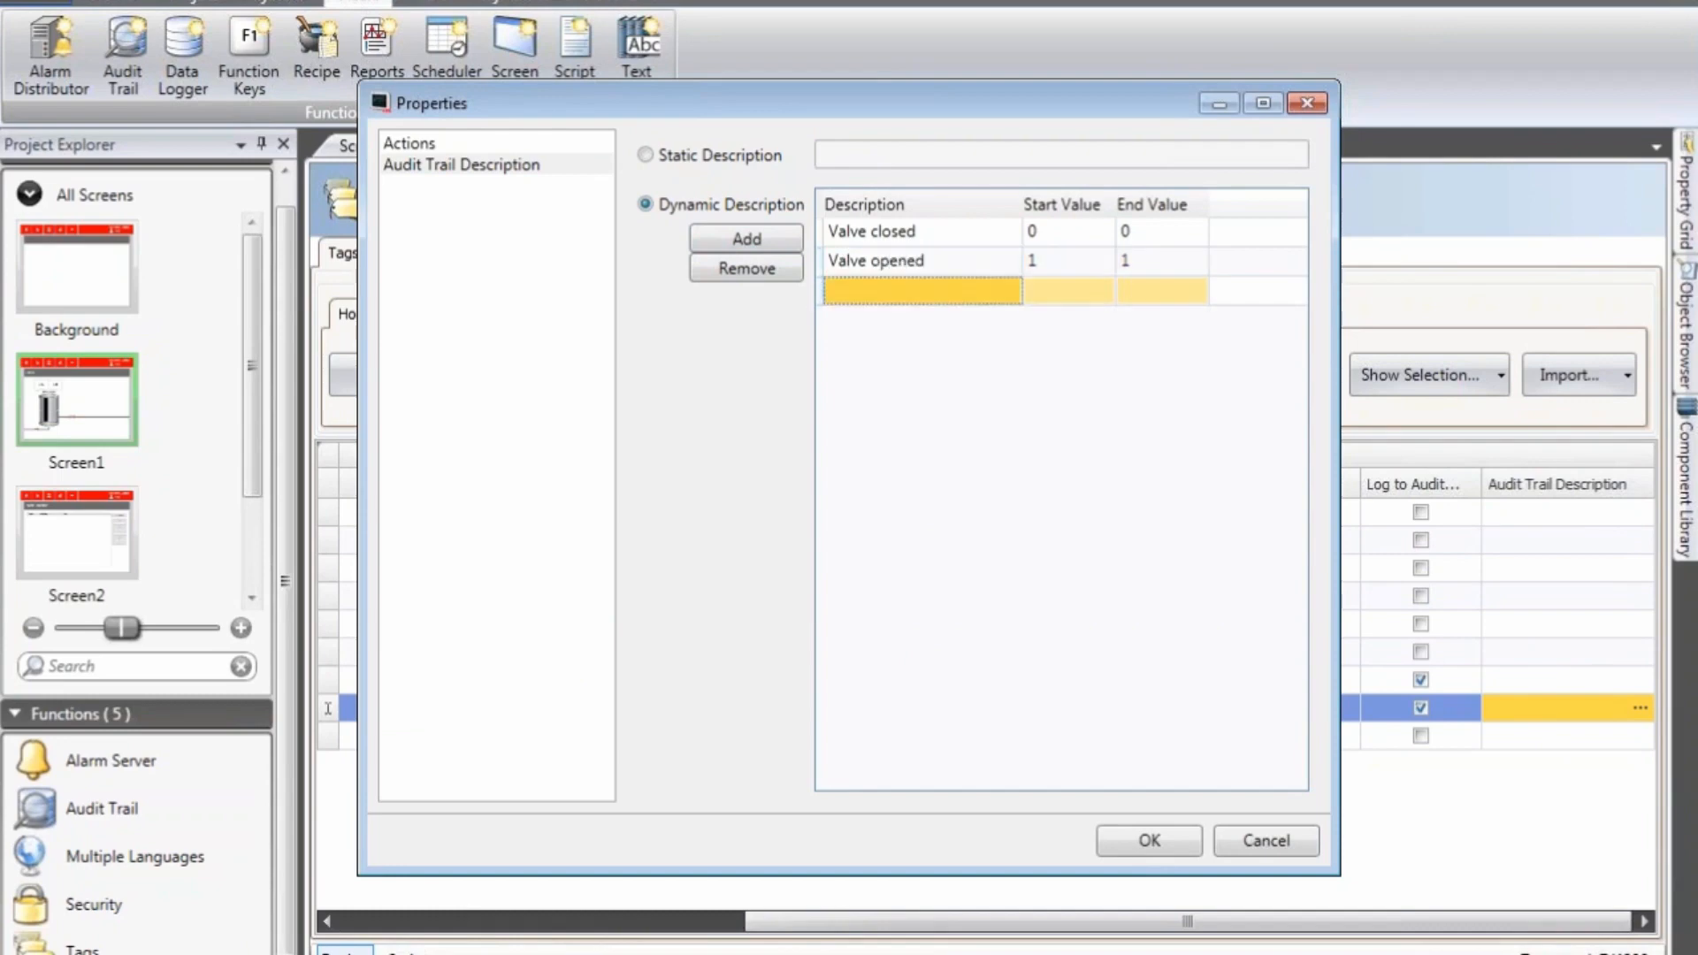
click(1159, 842)
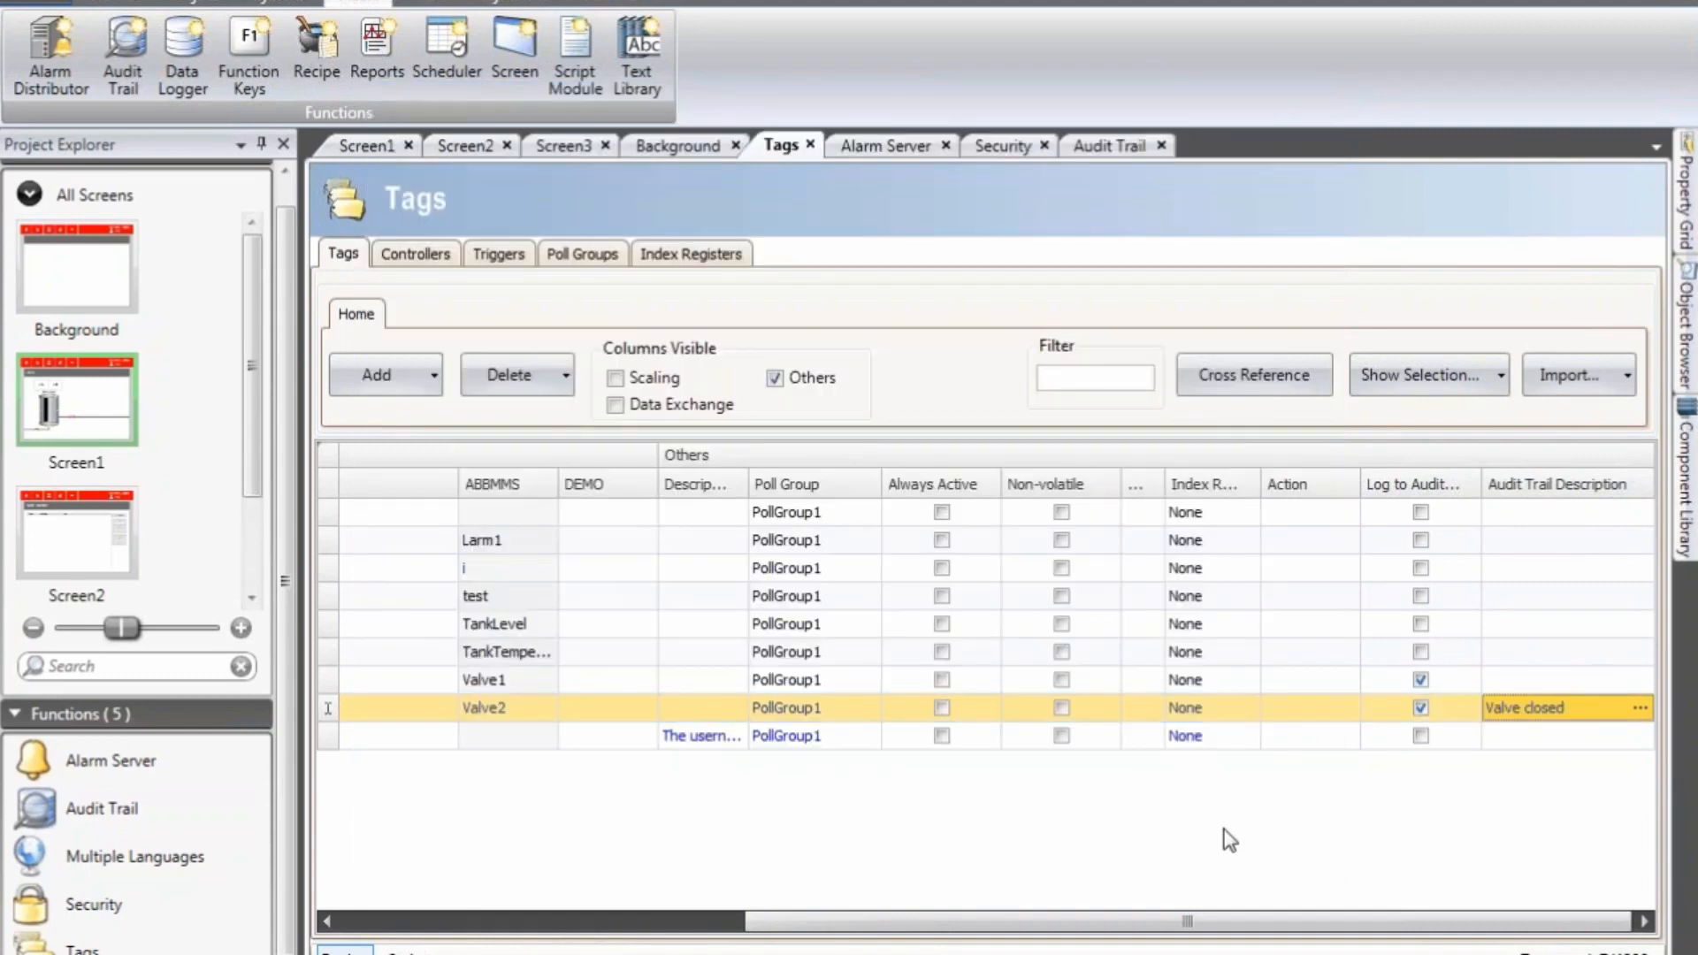
Step: On Screen3, place an Audit Trail Viewer that fills the empty content frame below the AUDIT heading
click(661, 914)
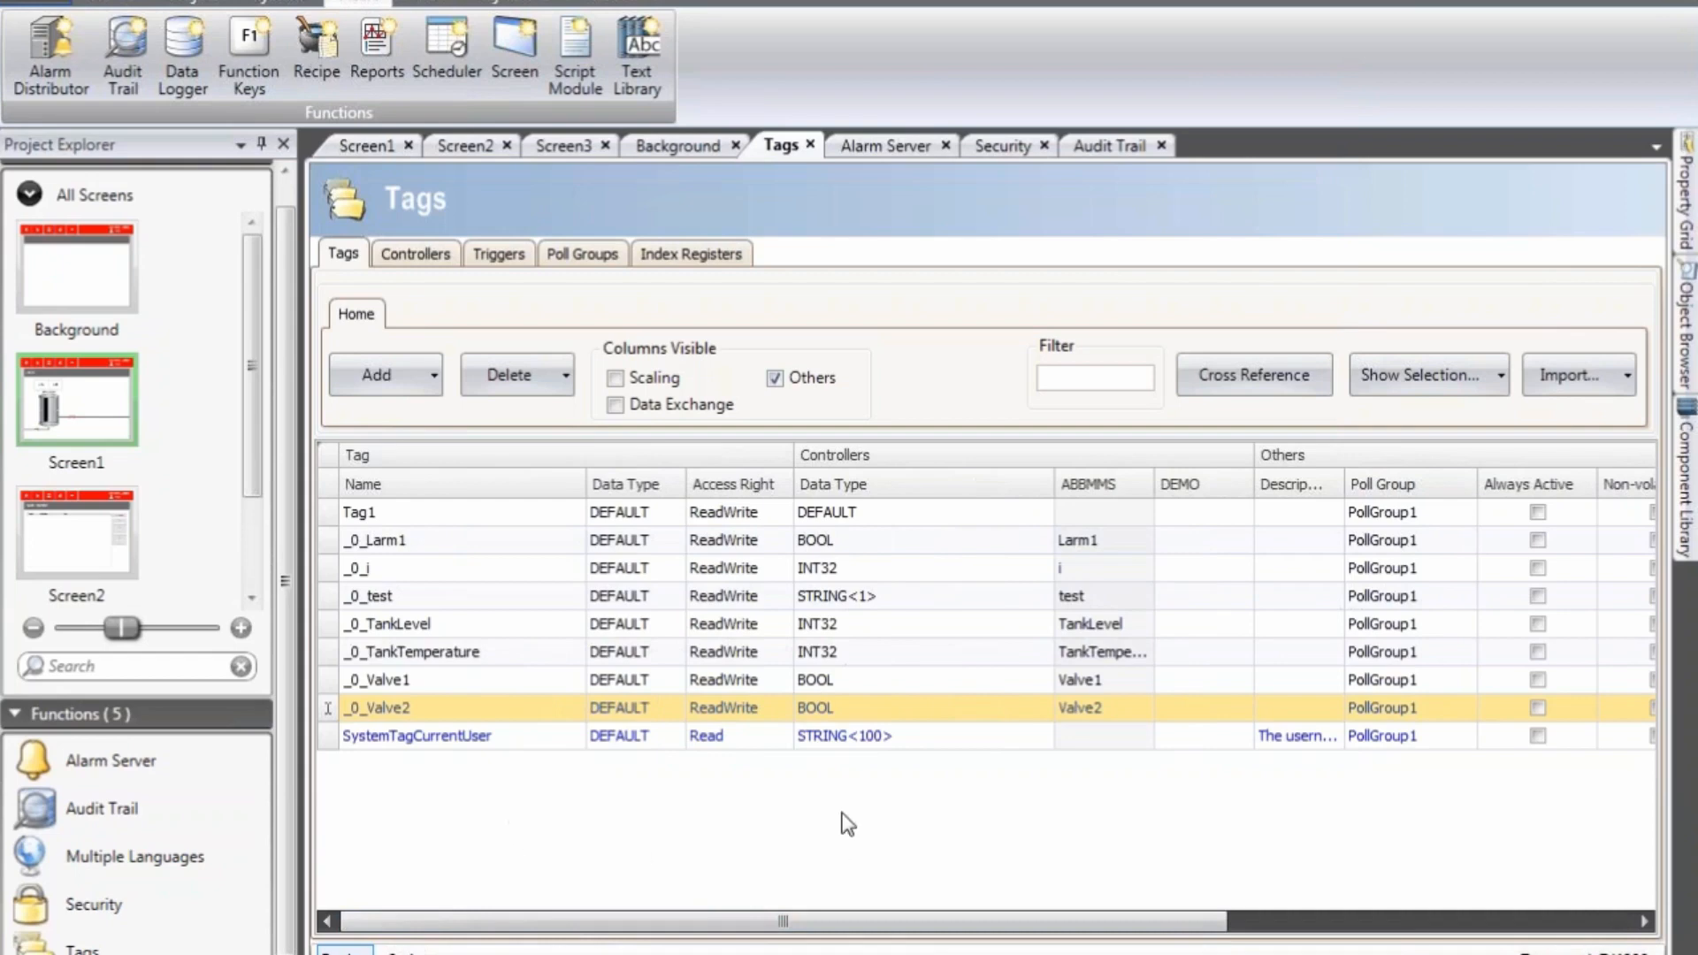
scroll(245, 448, down, 2)
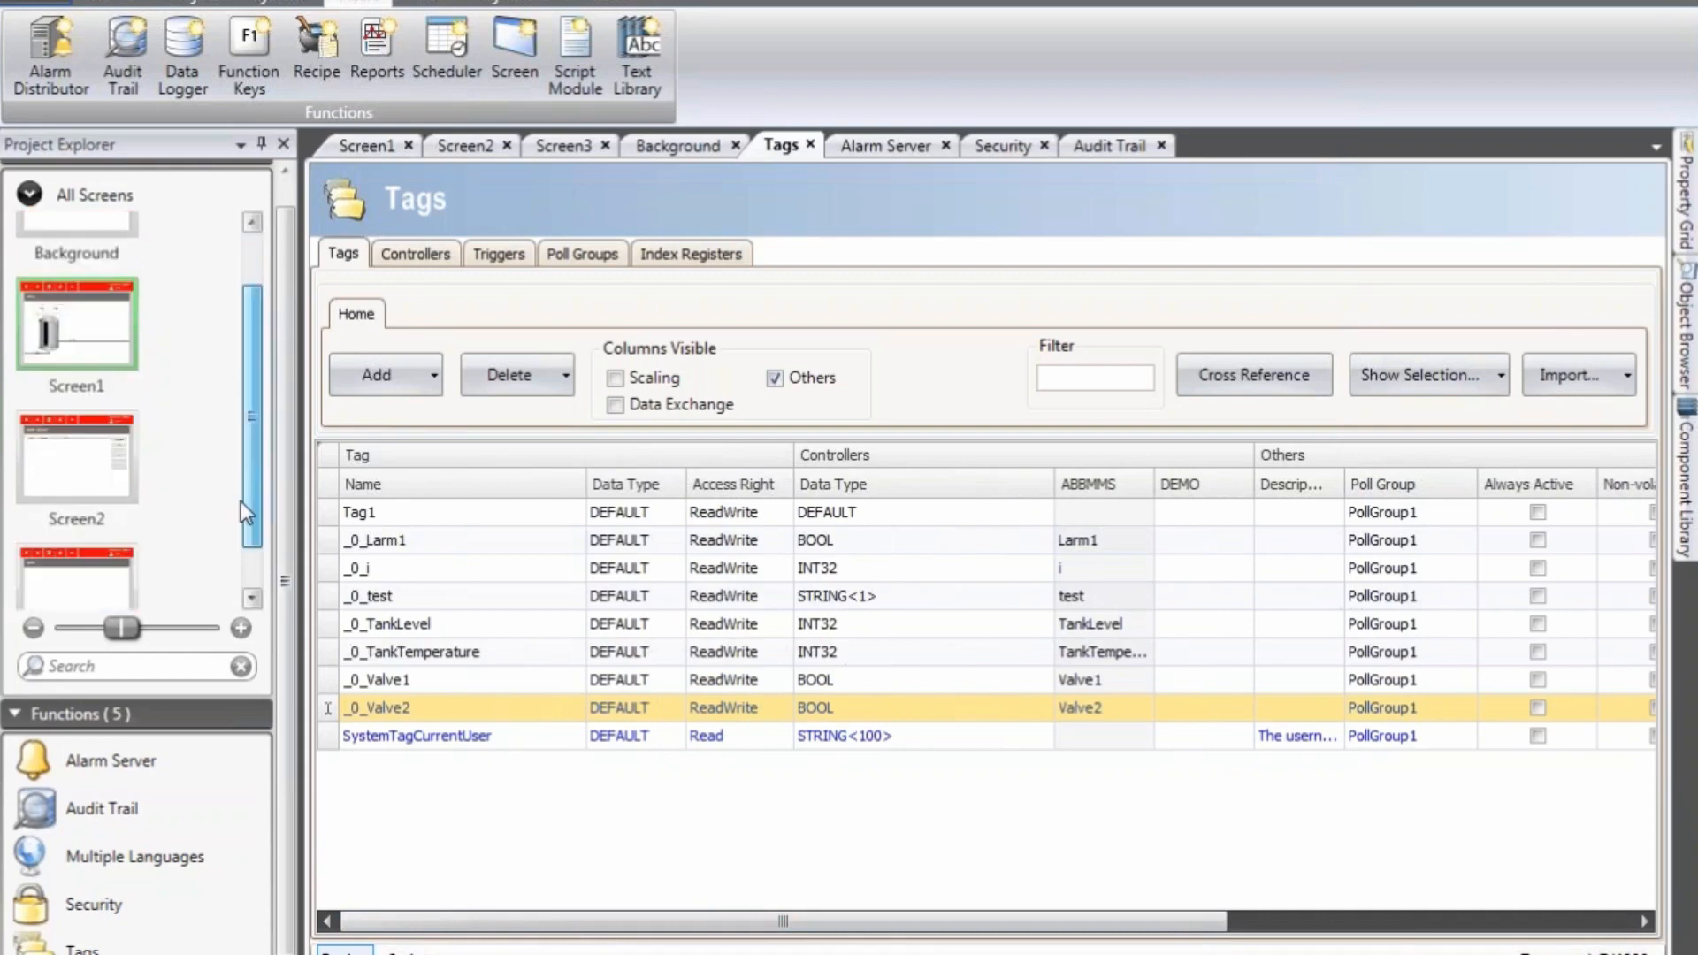
click(78, 528)
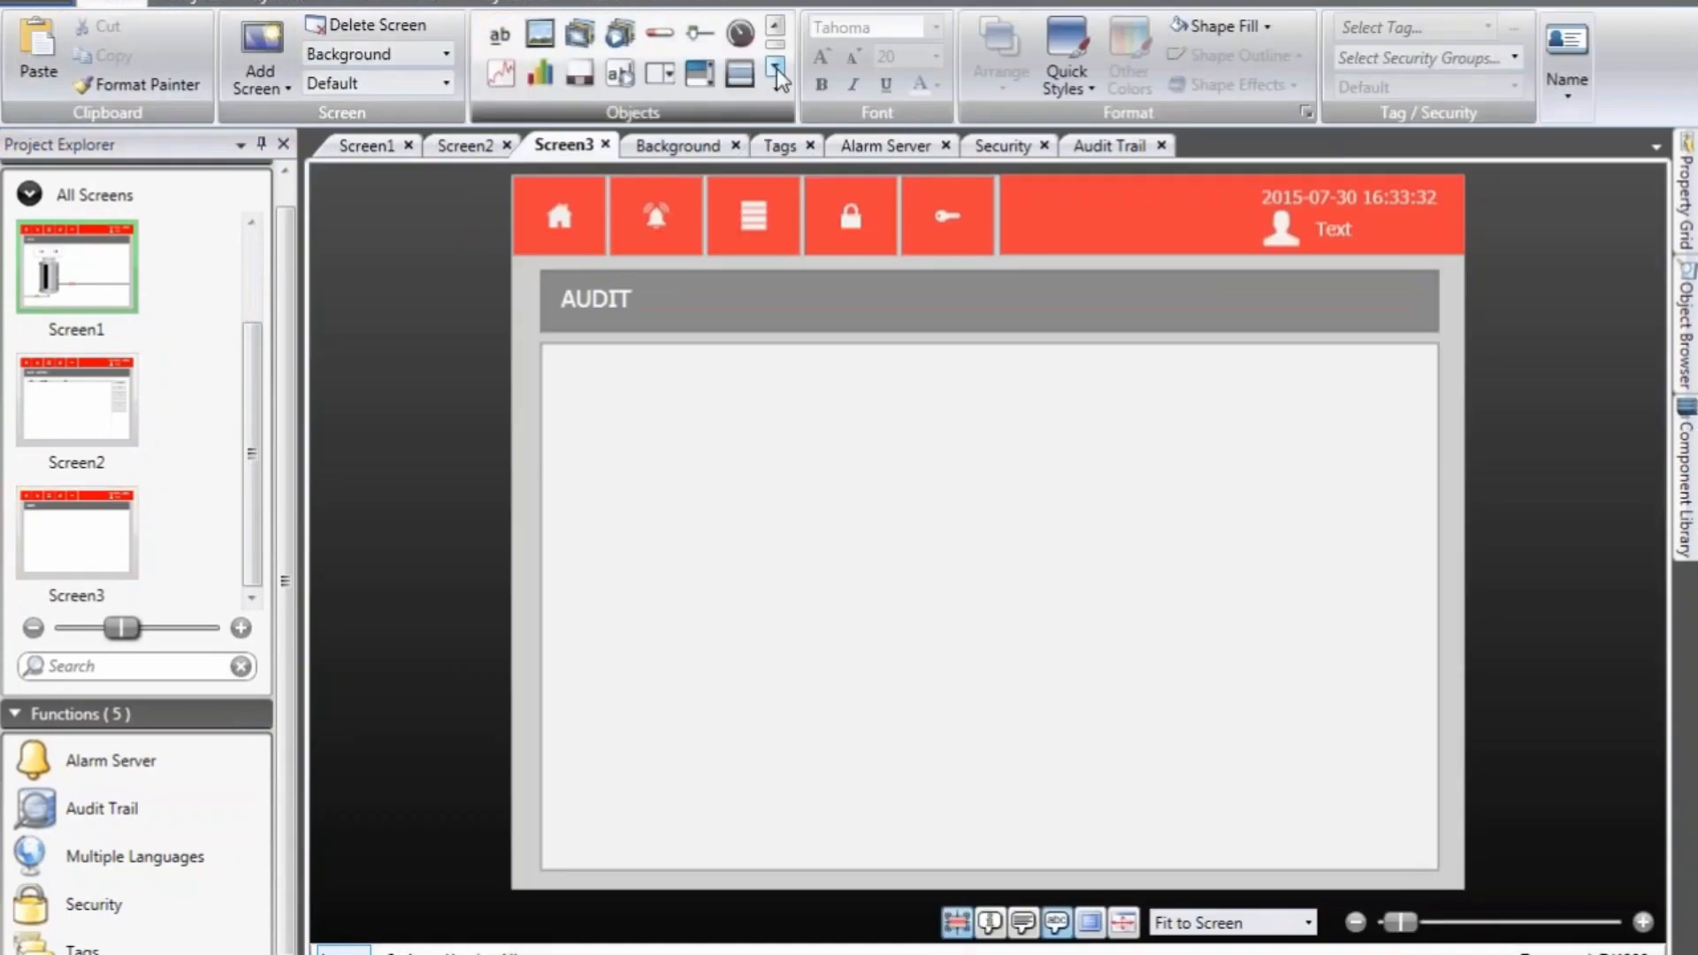
click(777, 70)
click(776, 71)
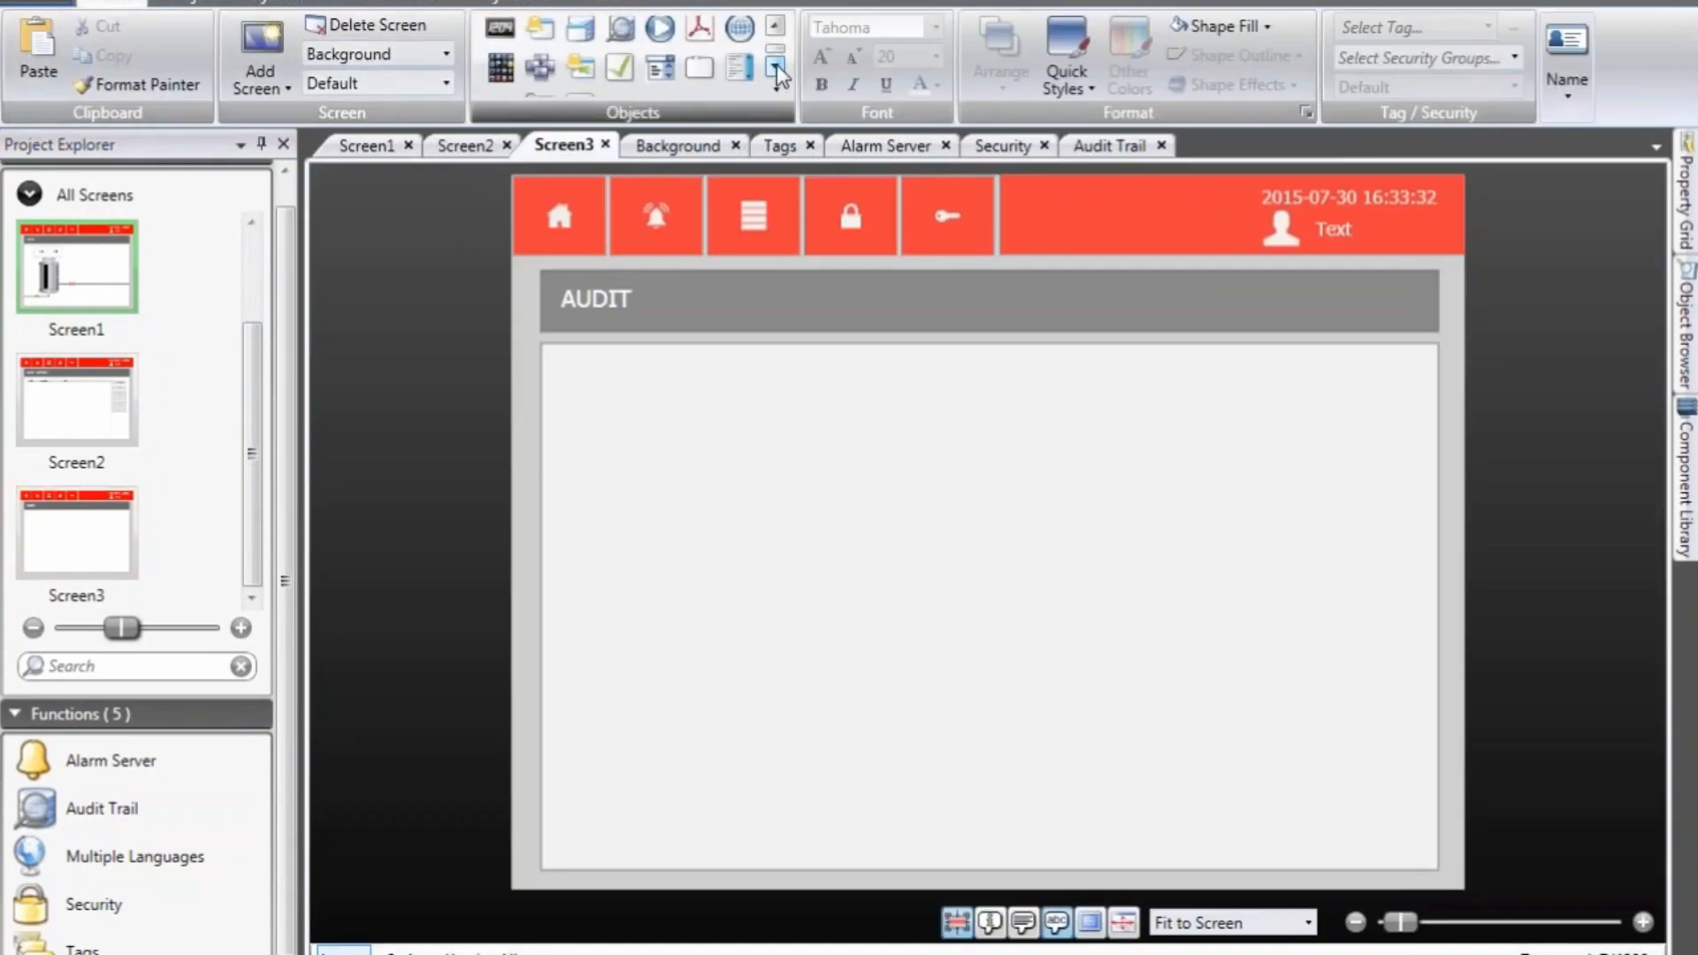
click(778, 30)
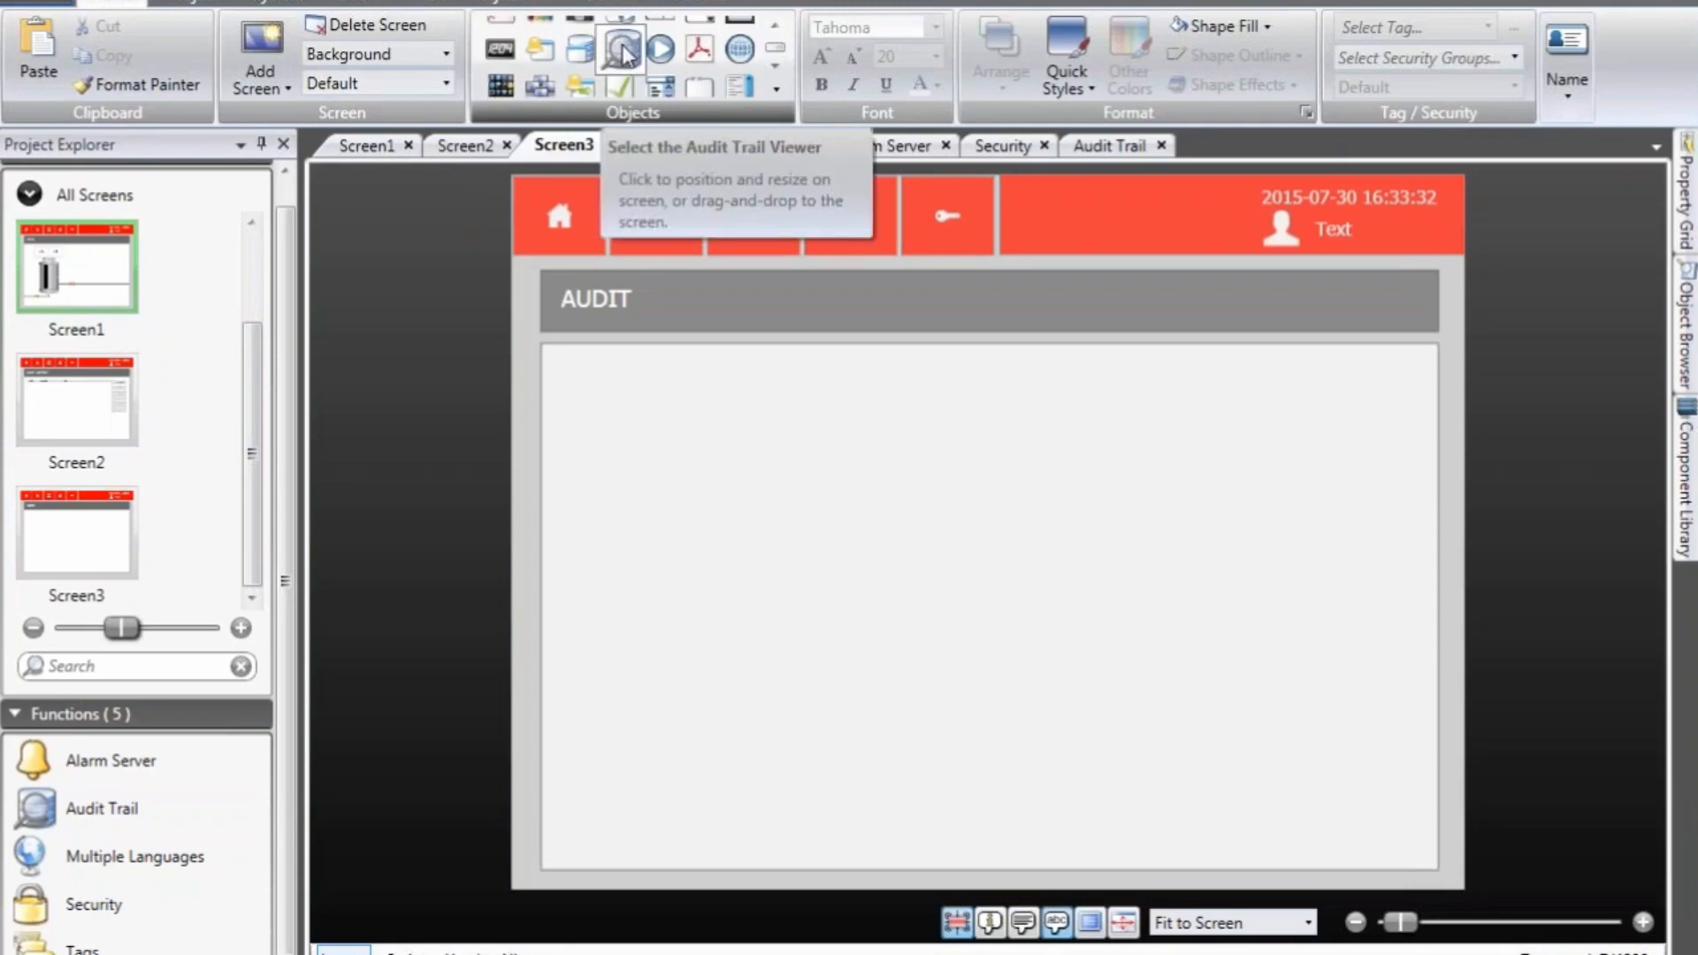
click(623, 53)
mouse_move(561, 359)
mouse_down()
mouse_move(766, 588)
mouse_move(1255, 814)
mouse_move(1415, 854)
mouse_up()
scroll(1159, 675, up, 1)
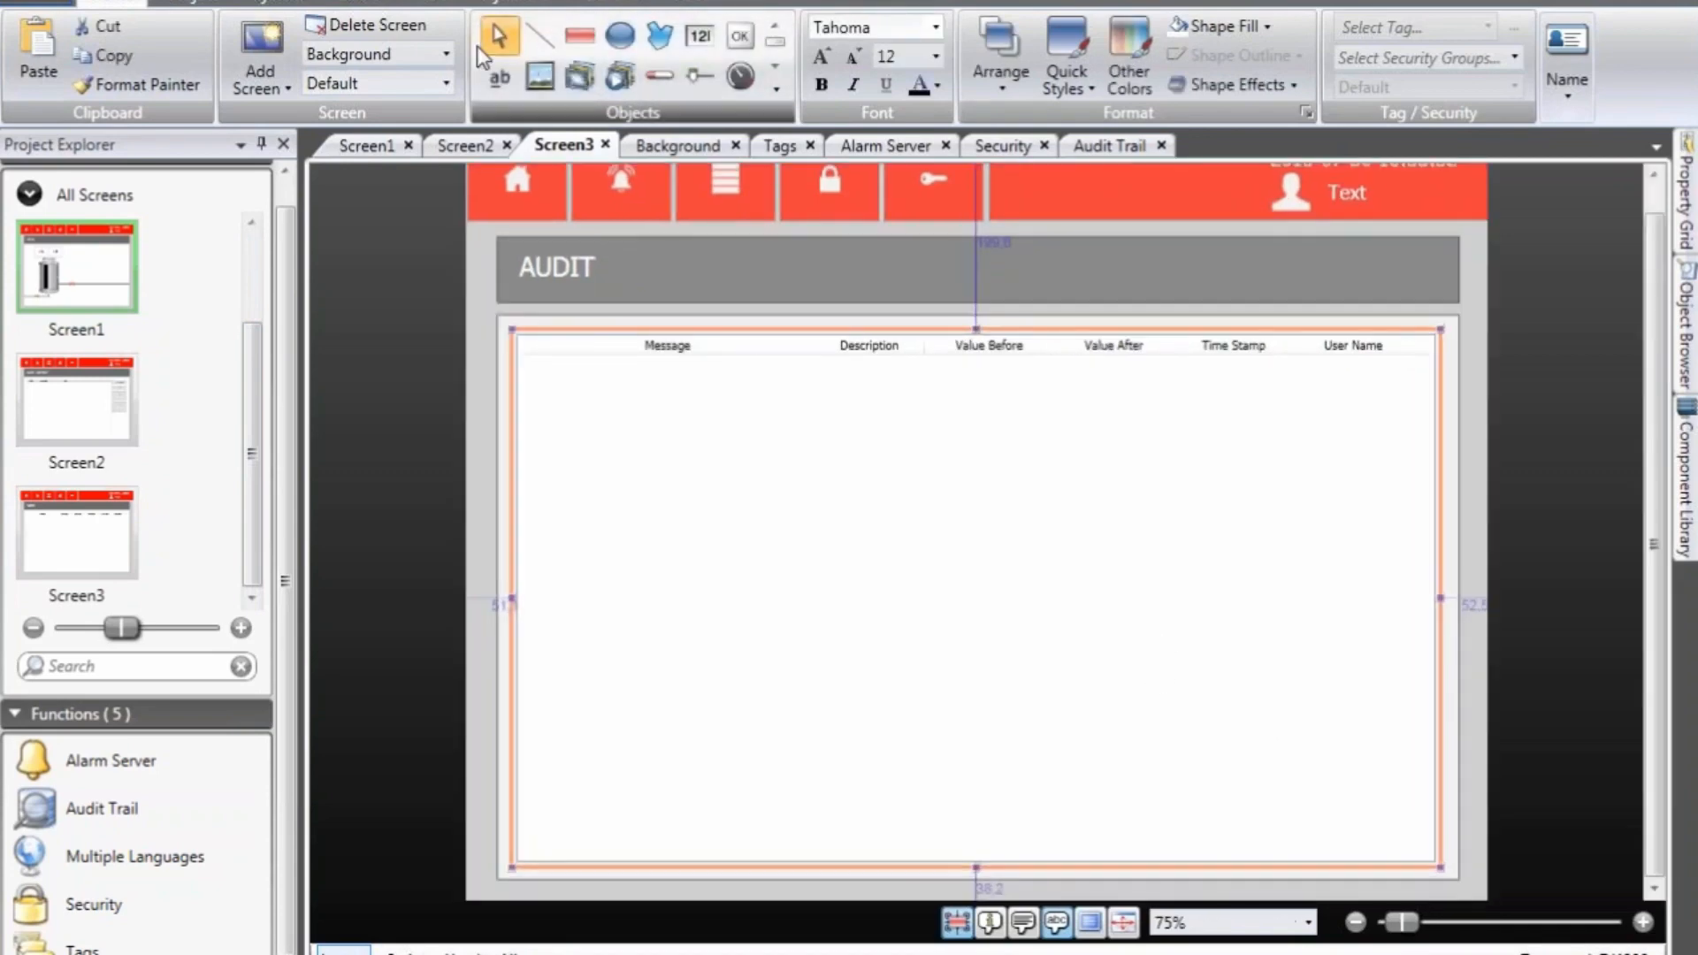
Step: Run the project and move its runtime window so the whole header is accessible
click(197, 3)
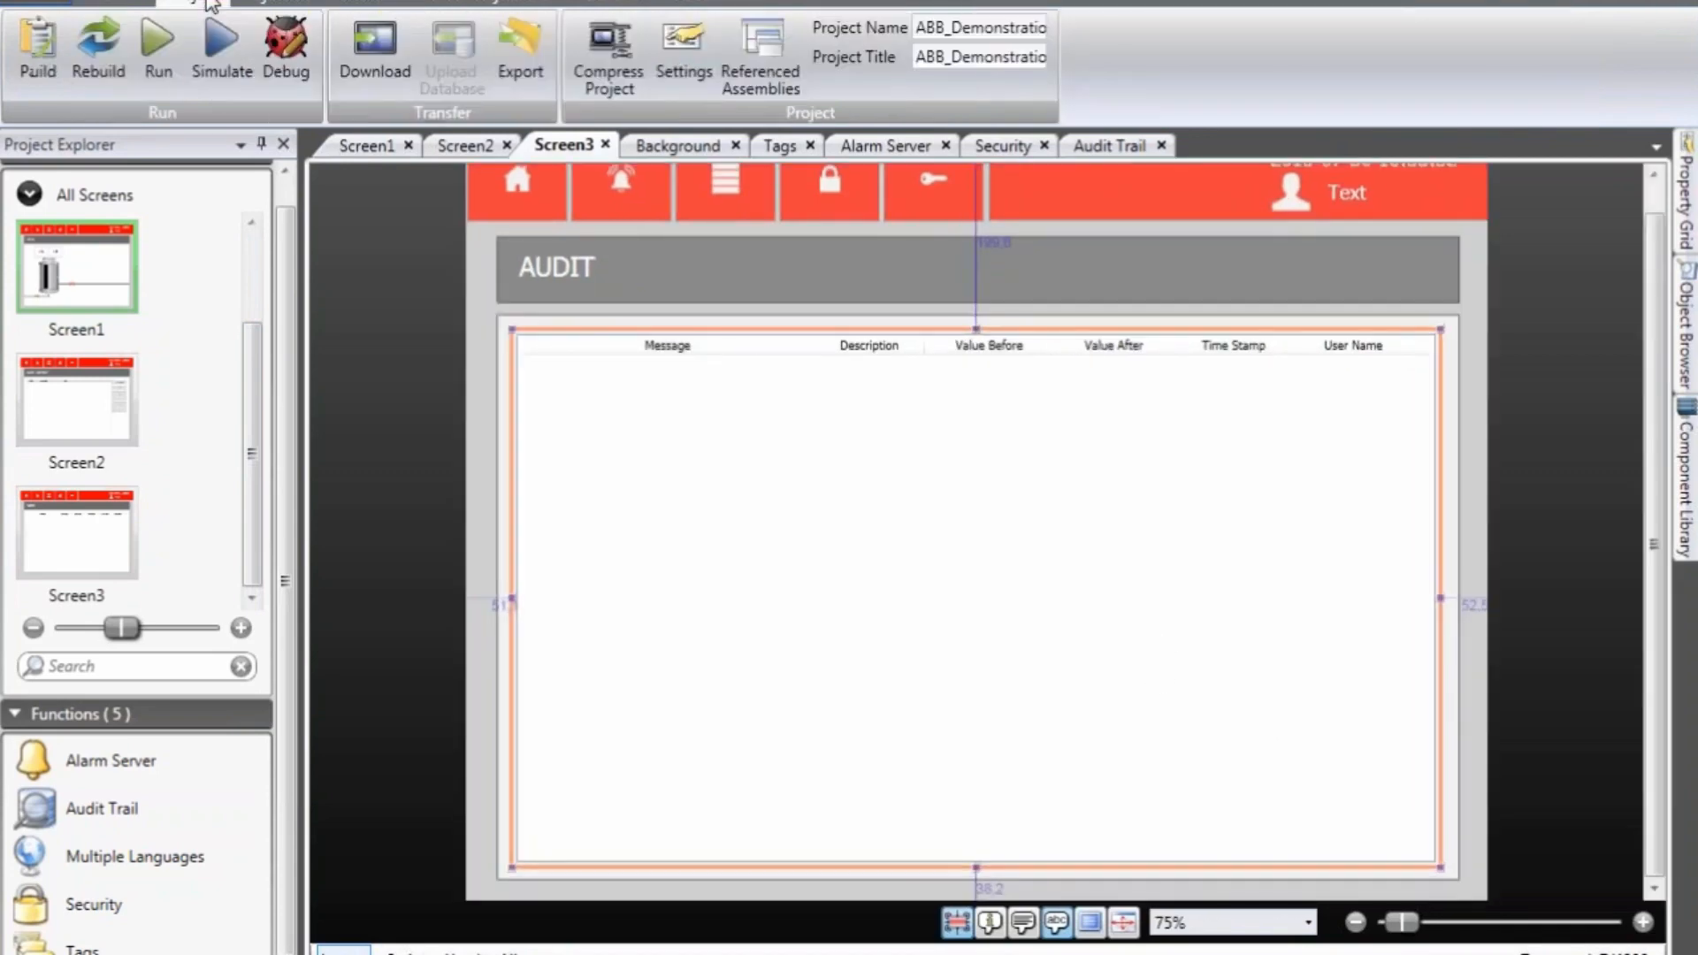
click(166, 62)
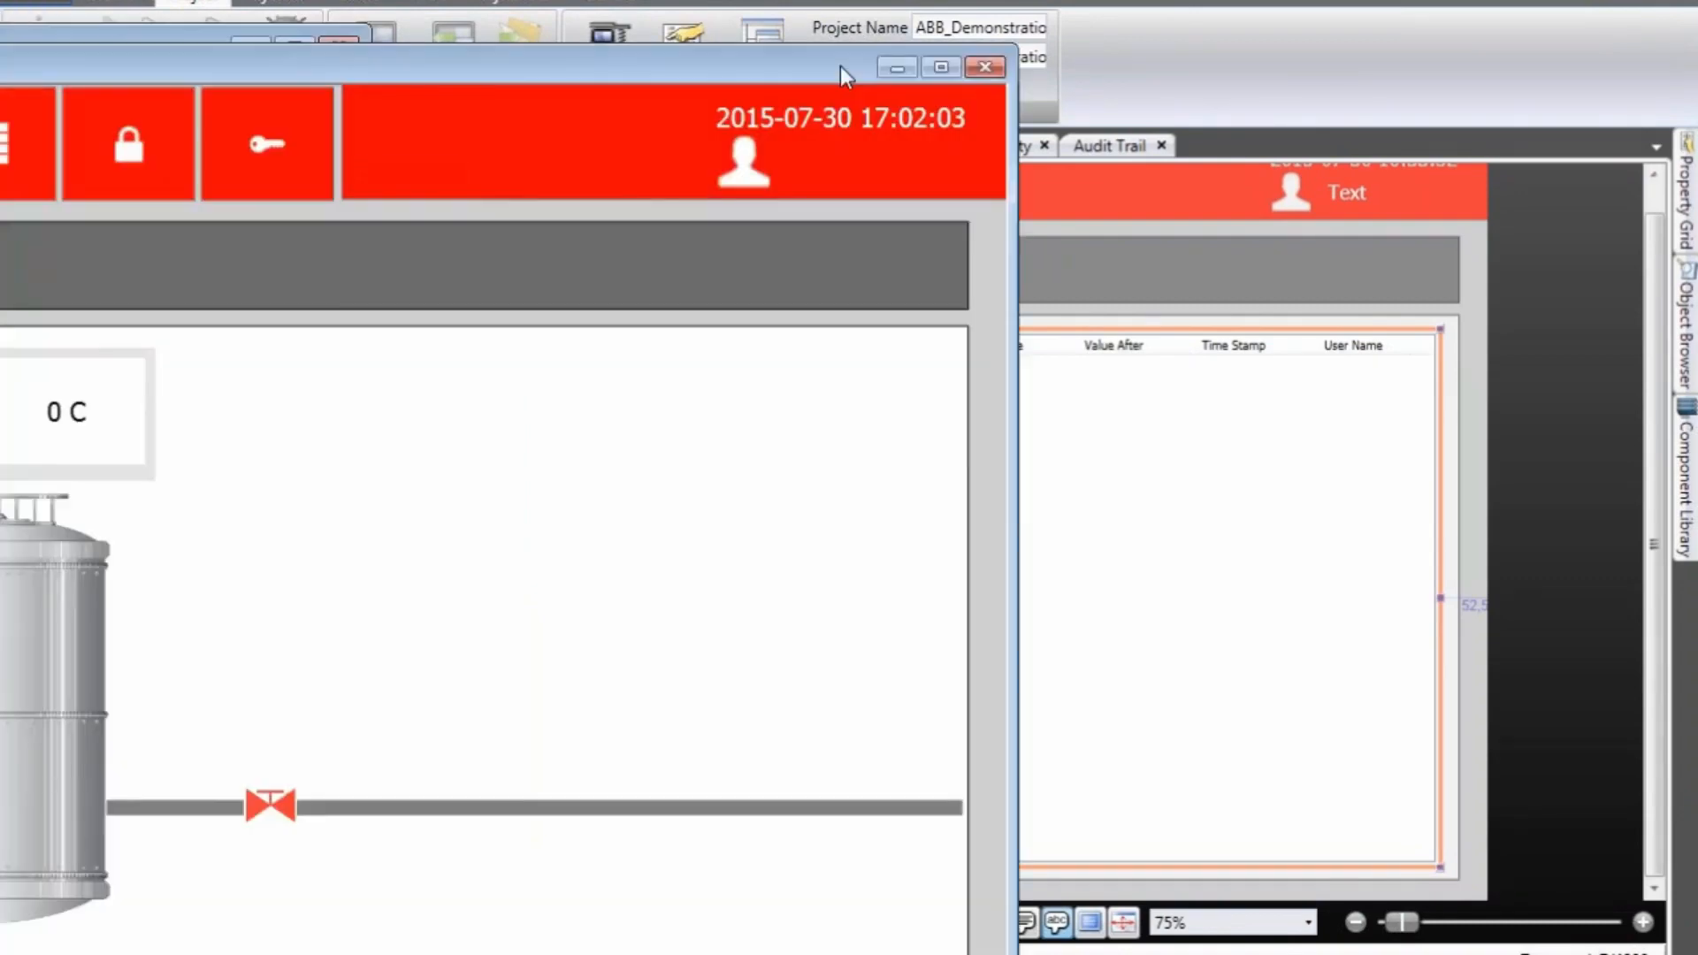
drag(840, 67, 1044, 3)
Step: Log in the first user with the user name and account password, and open and close the bottom pipe's valve
click(659, 48)
click(584, 168)
click(549, 215)
click(522, 233)
text(*)
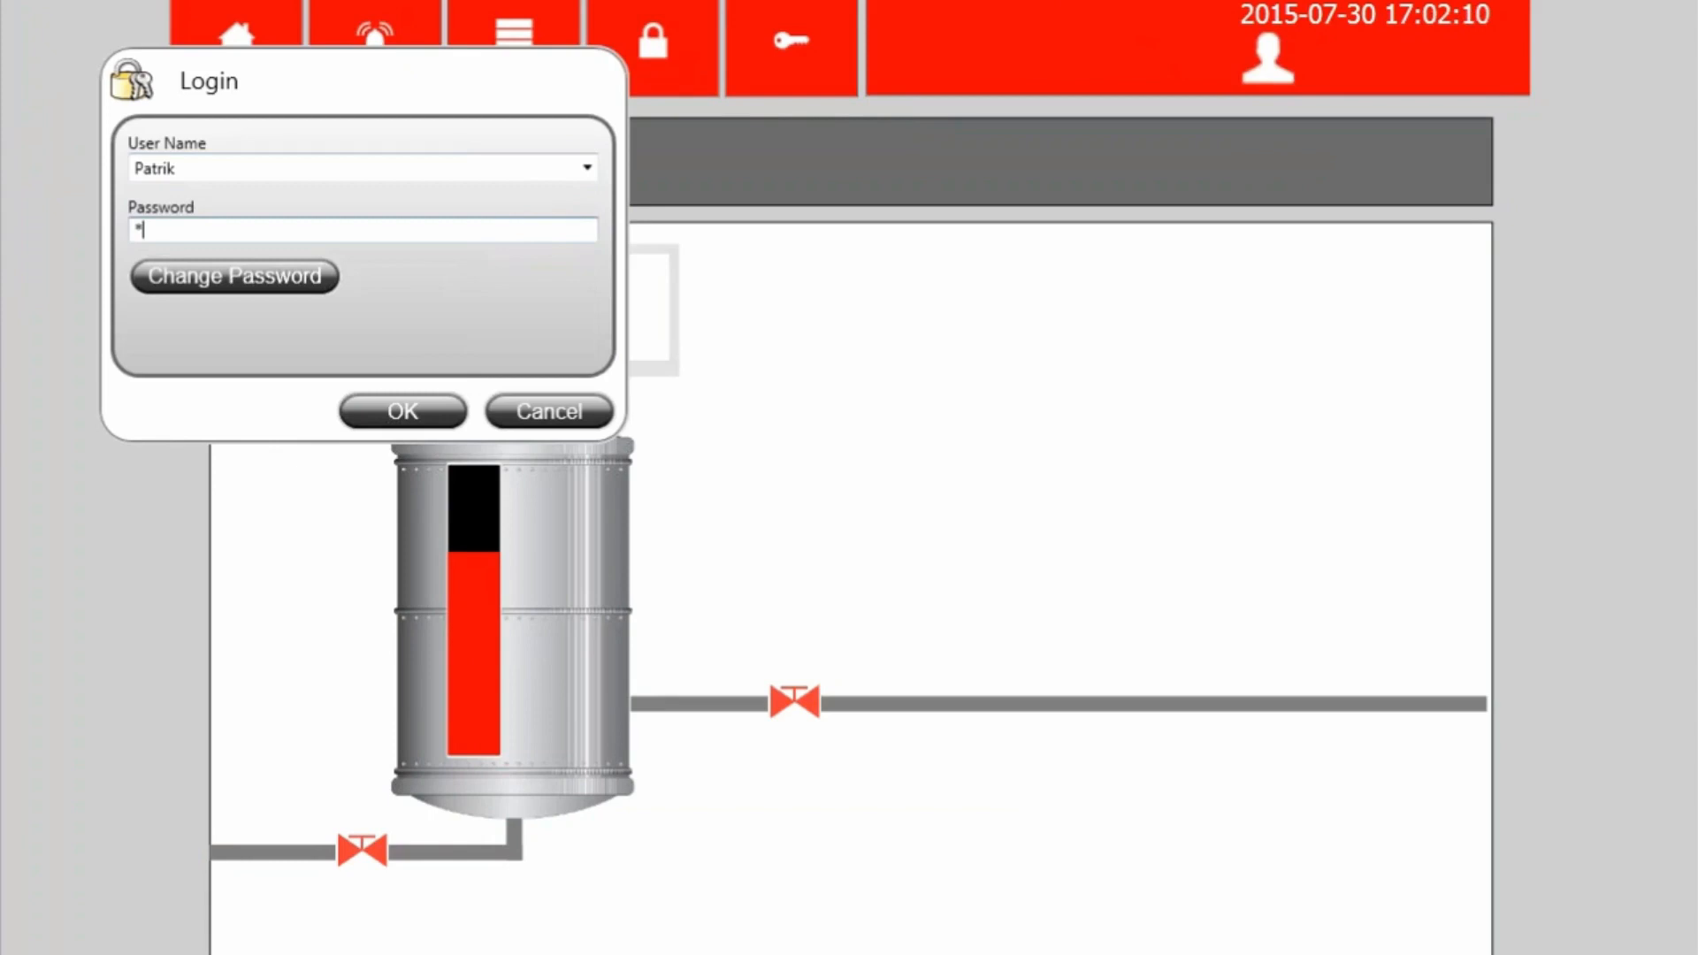
click(434, 428)
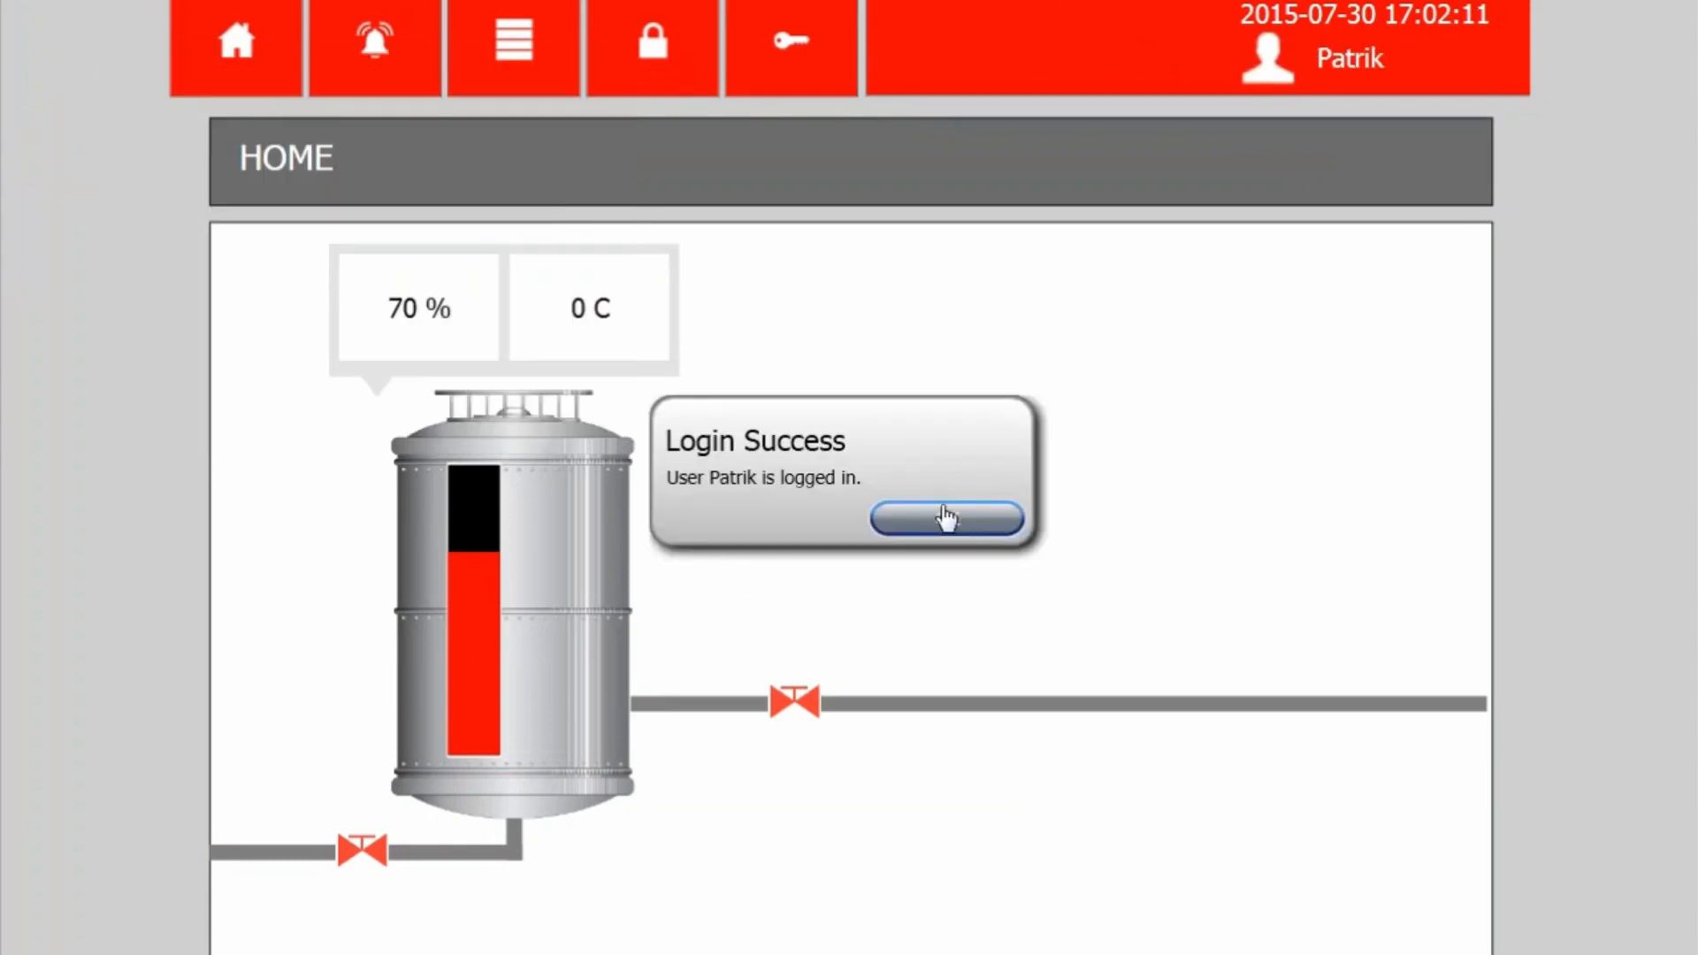
click(939, 520)
click(364, 850)
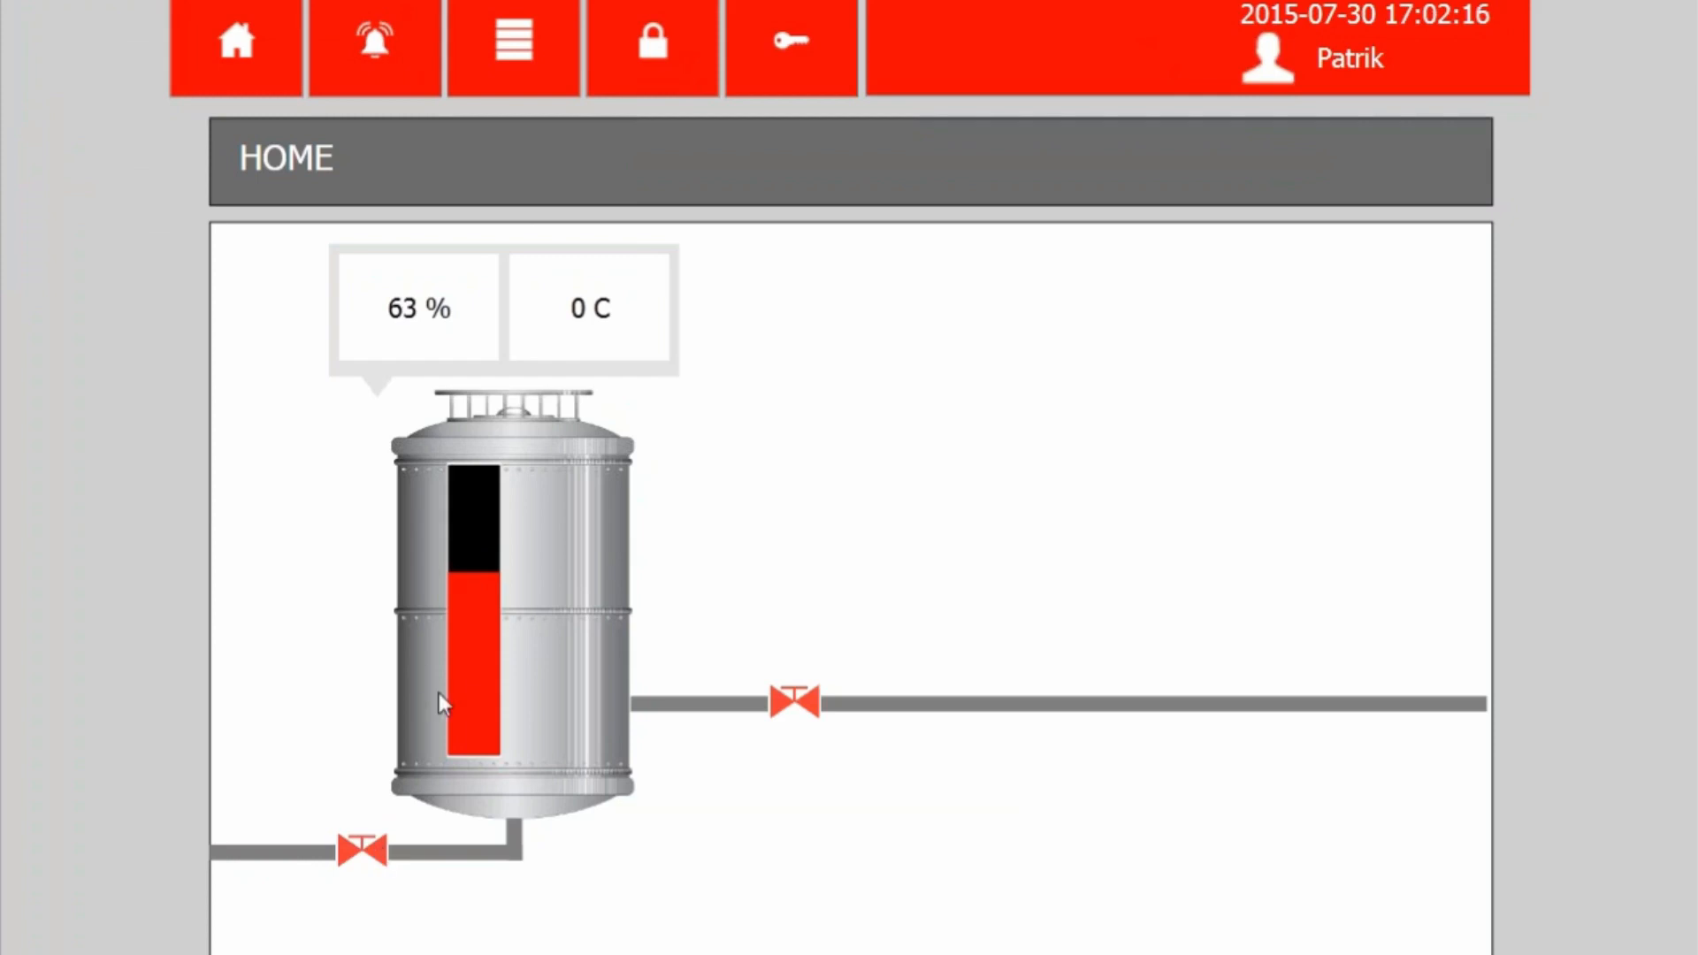
Step: Log in the other user with the user name and account password, and open and close the side pipe's valve
click(631, 46)
click(653, 235)
click(595, 305)
text(1)
click(509, 478)
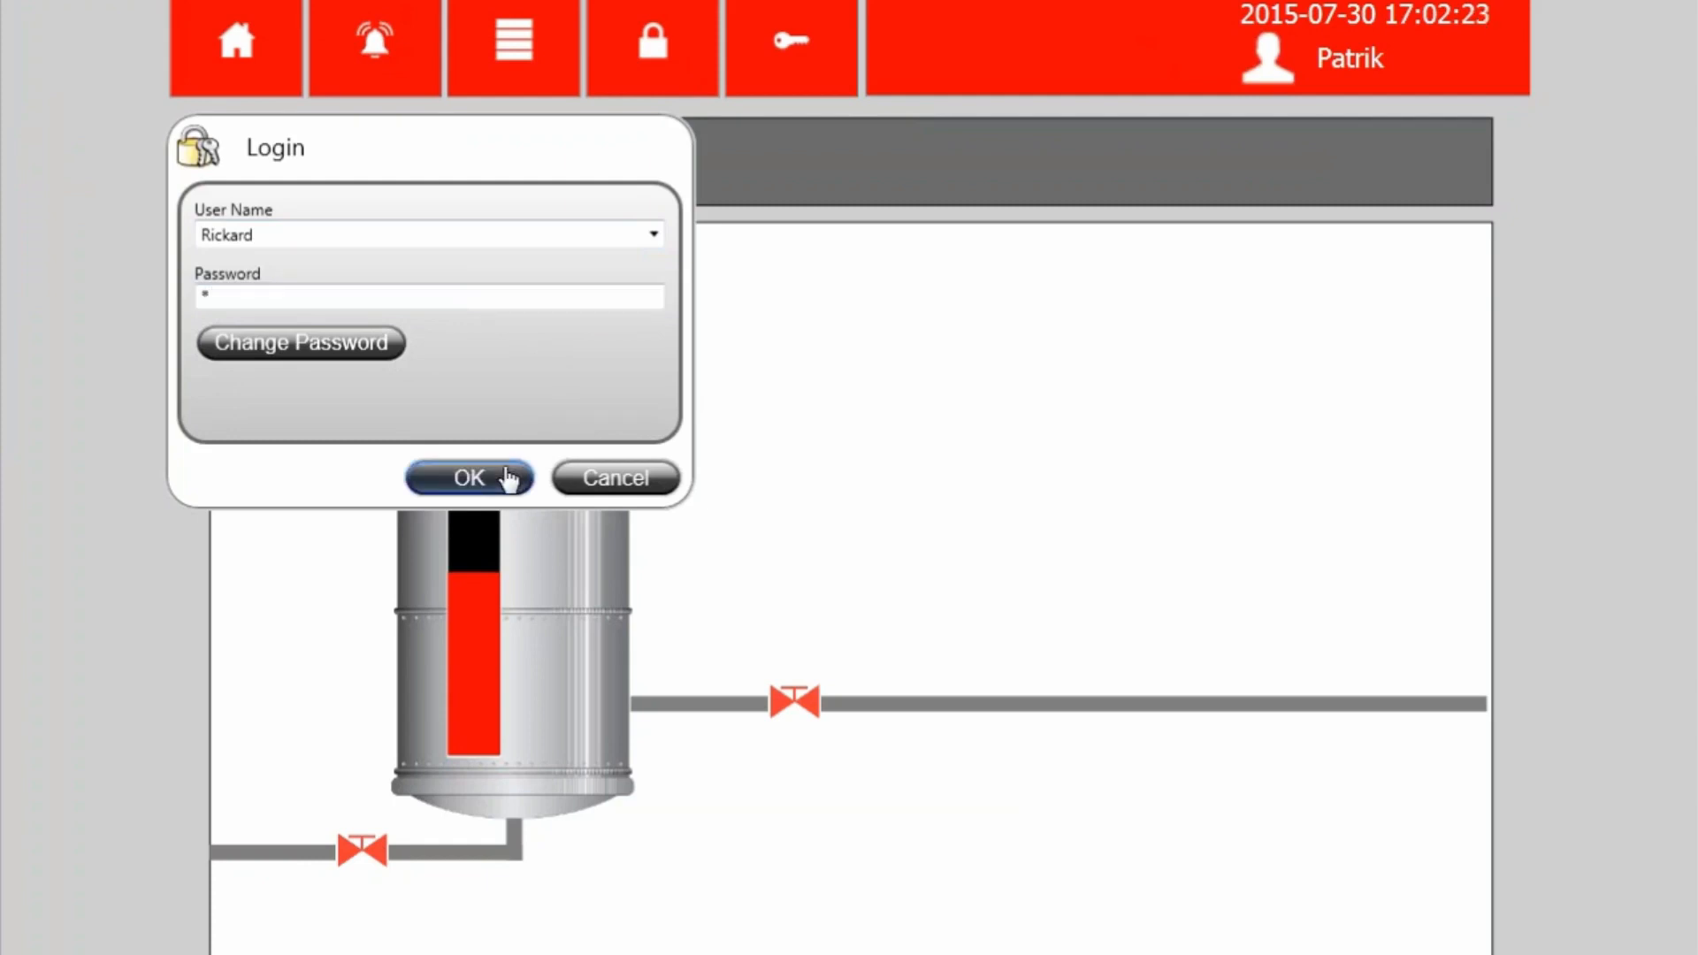
click(941, 528)
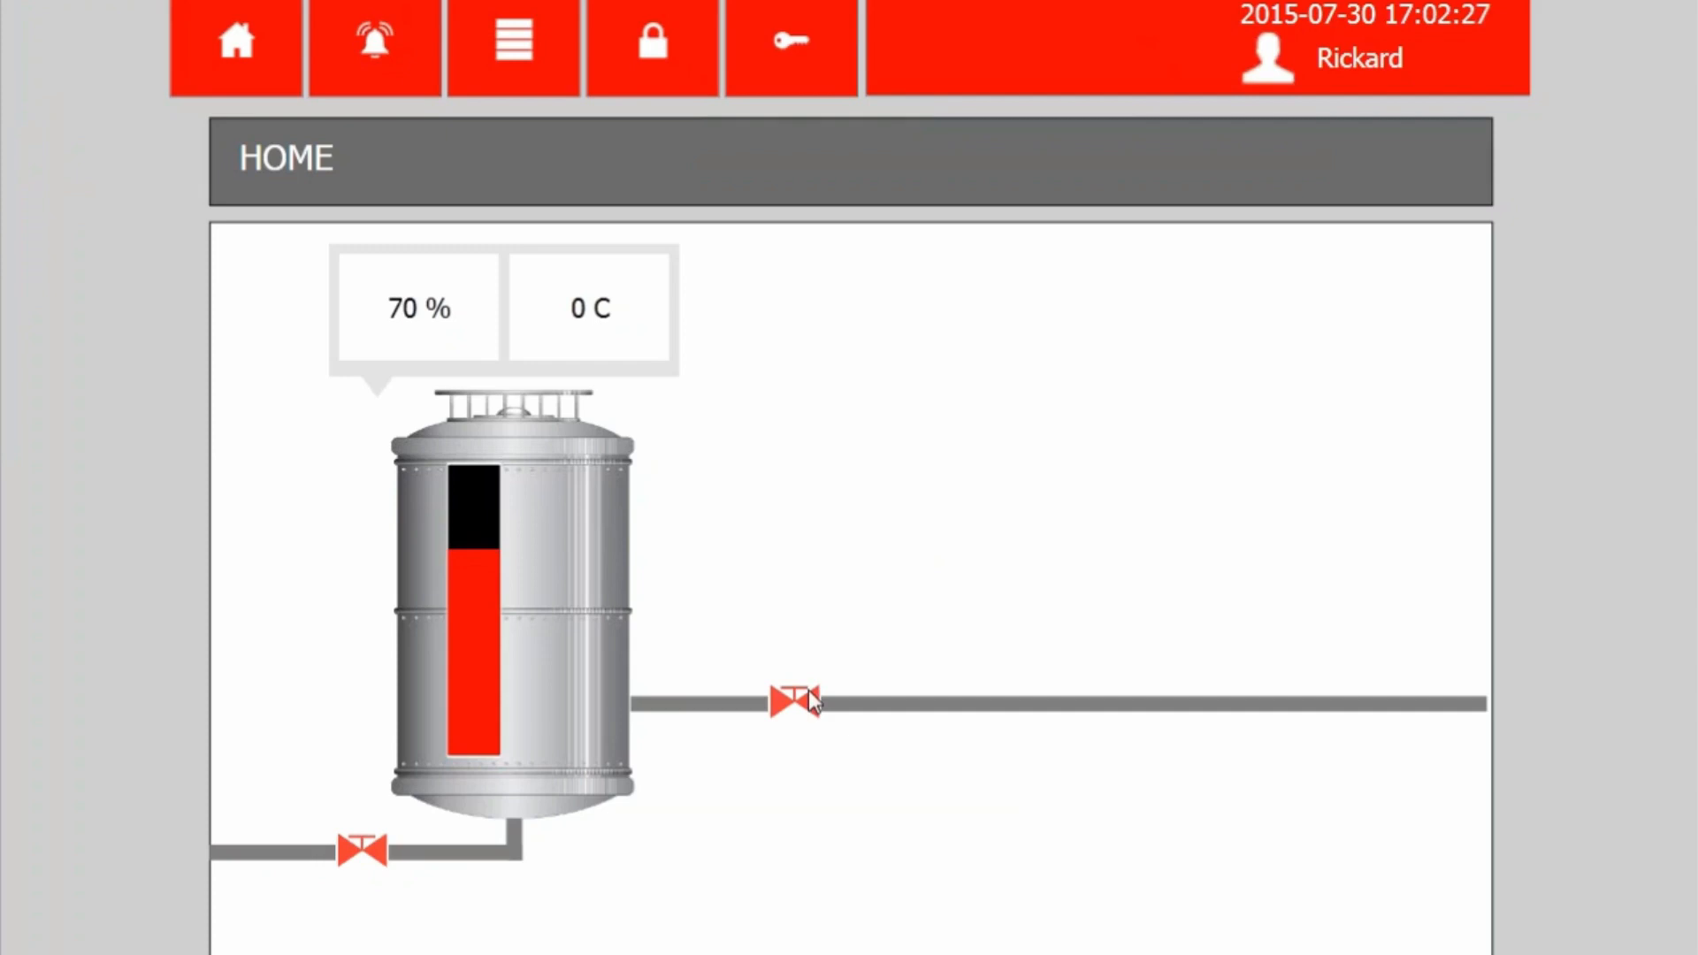
Step: Show the audit screen and widen the Time Stamp column to read the full times of the logged events
click(514, 39)
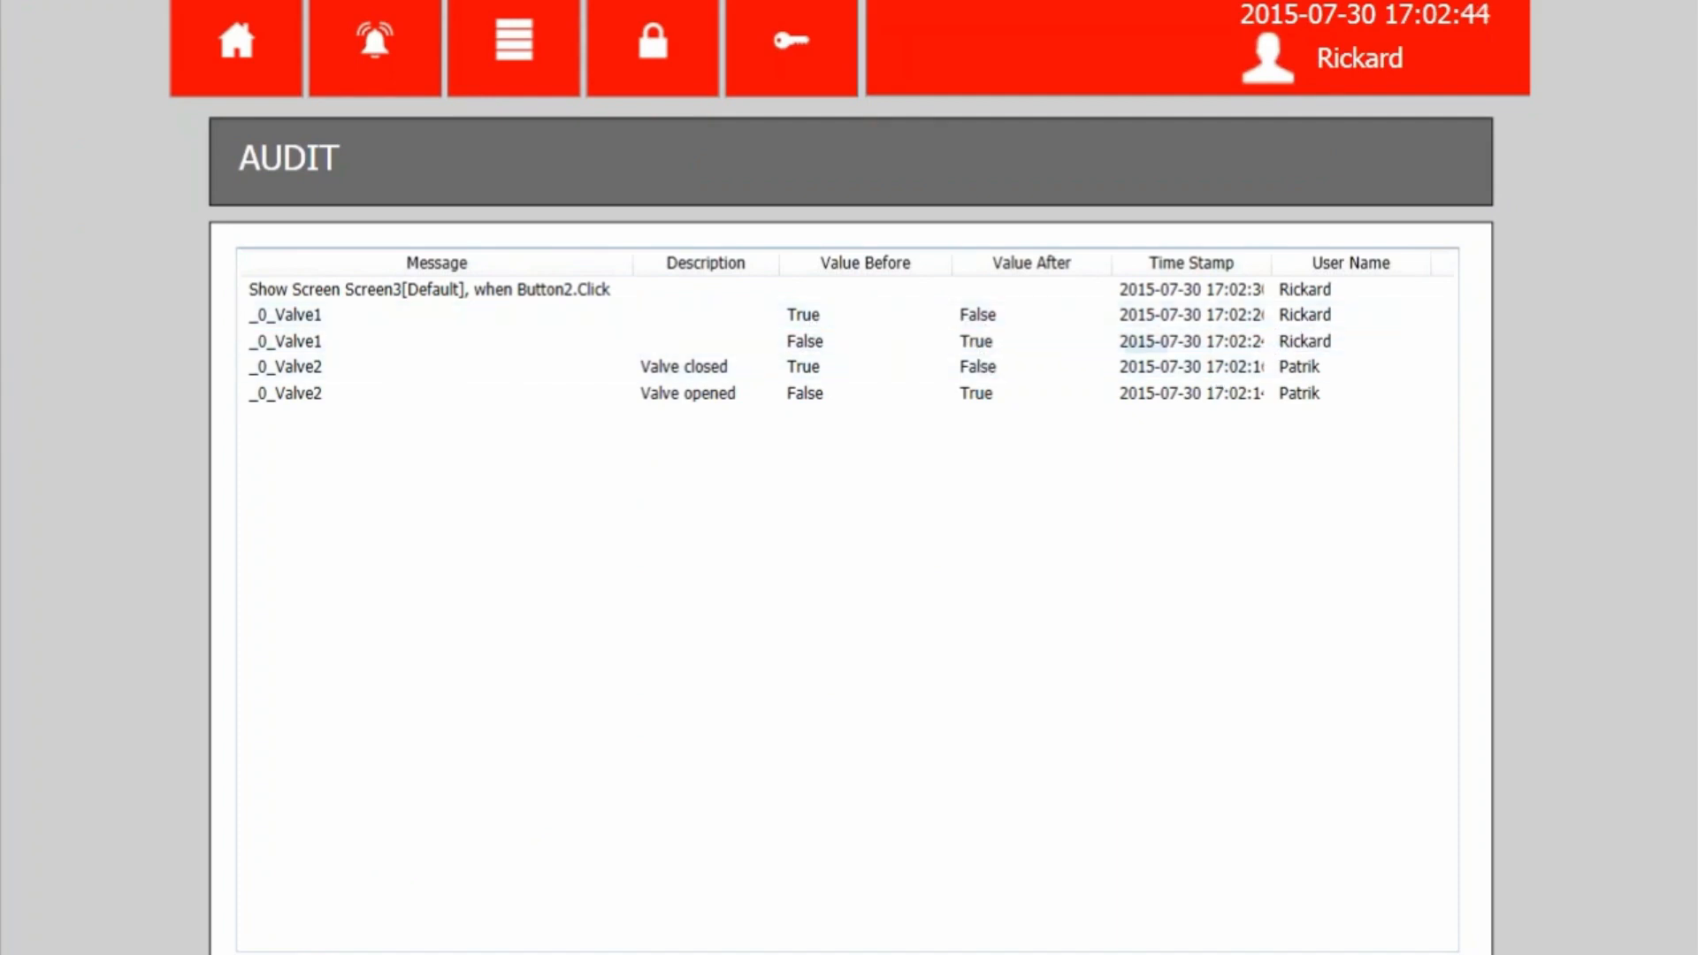
drag(1272, 261, 1292, 261)
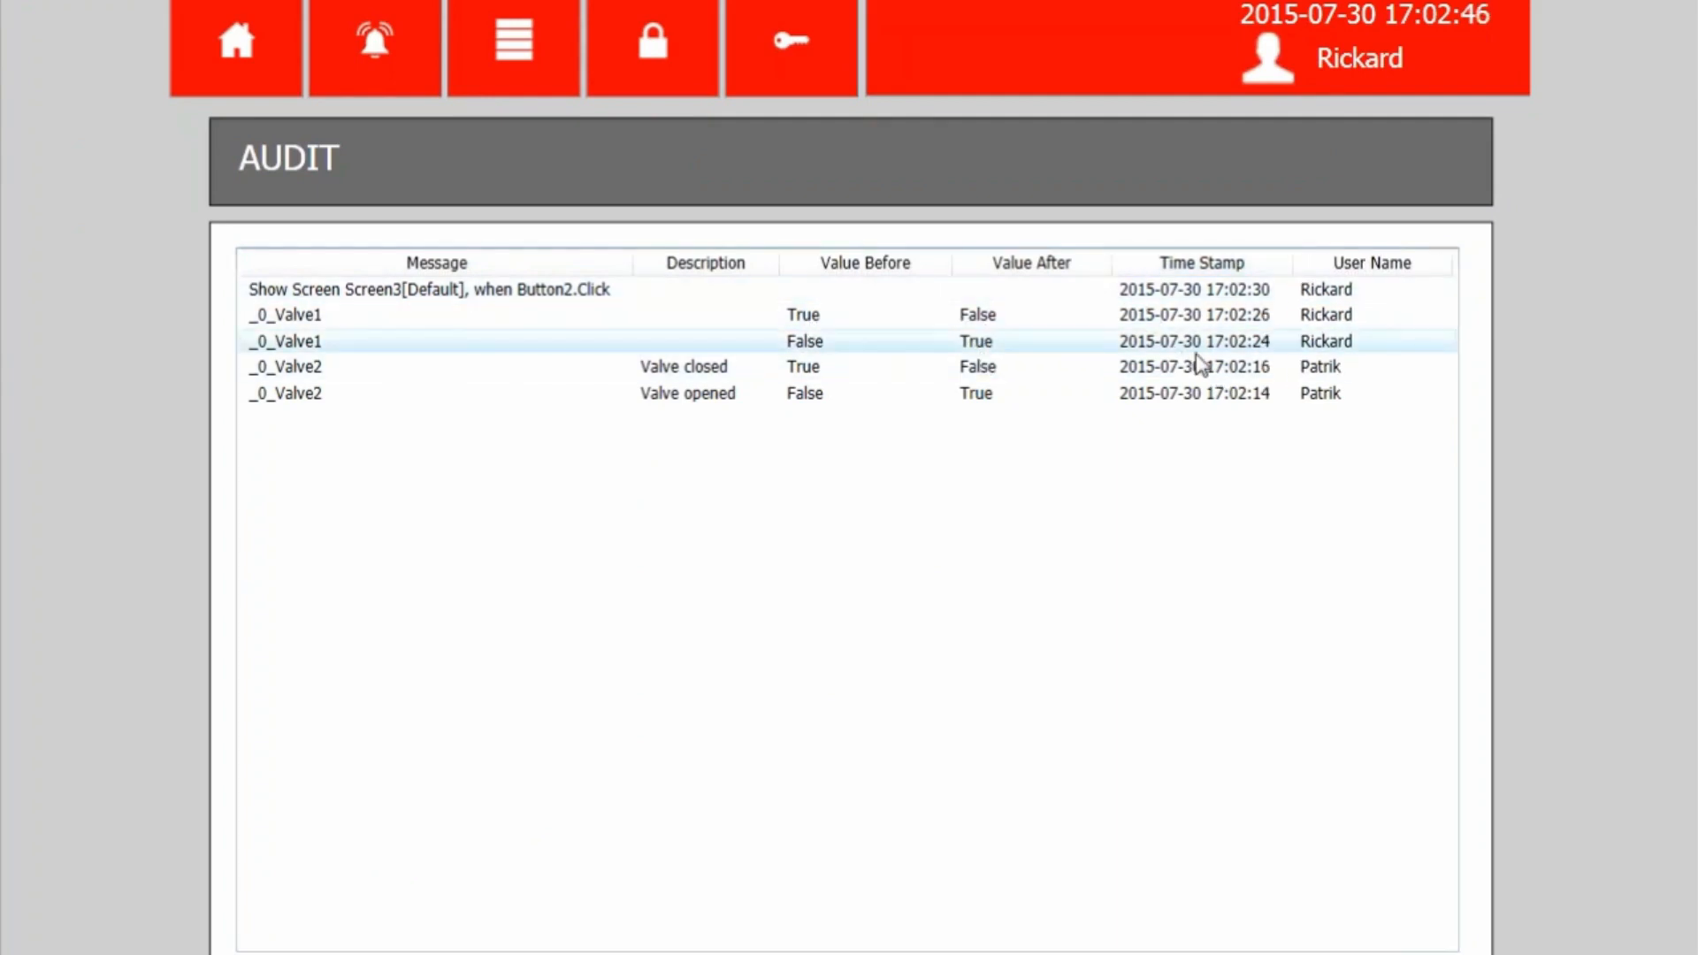